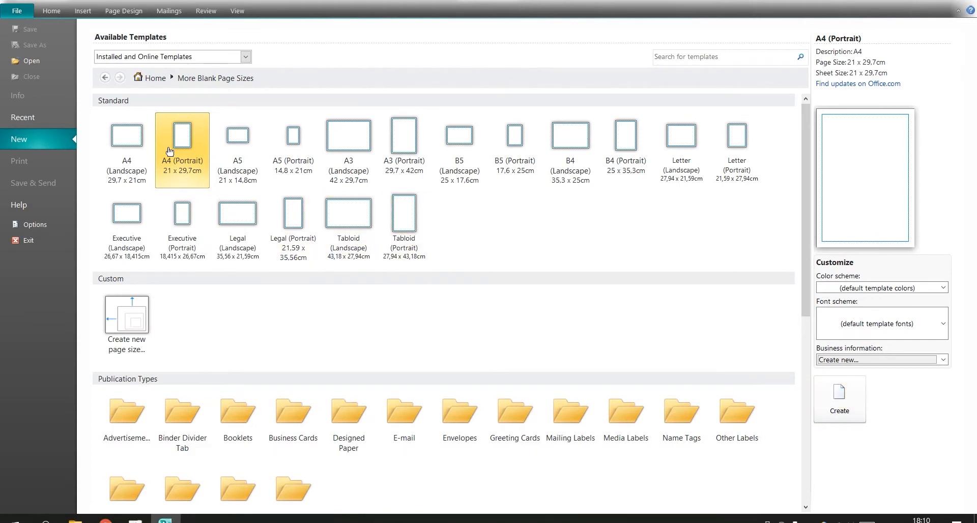
Create a blank A4 (Portrait) publication.
click(853, 407)
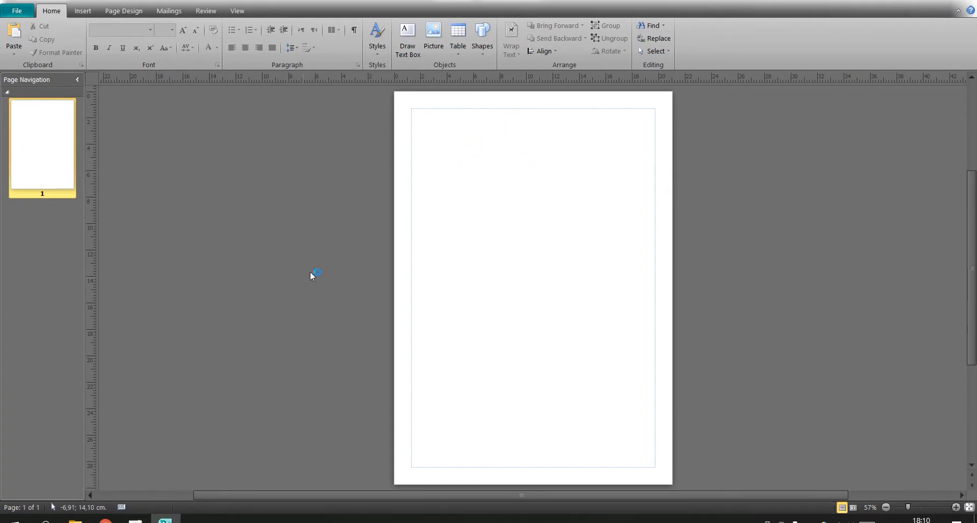
Open Majalah Intergrasi Versi 1.pub from the majalah draf folder on the desktop, accepting the unavailable fonts.
click(75, 519)
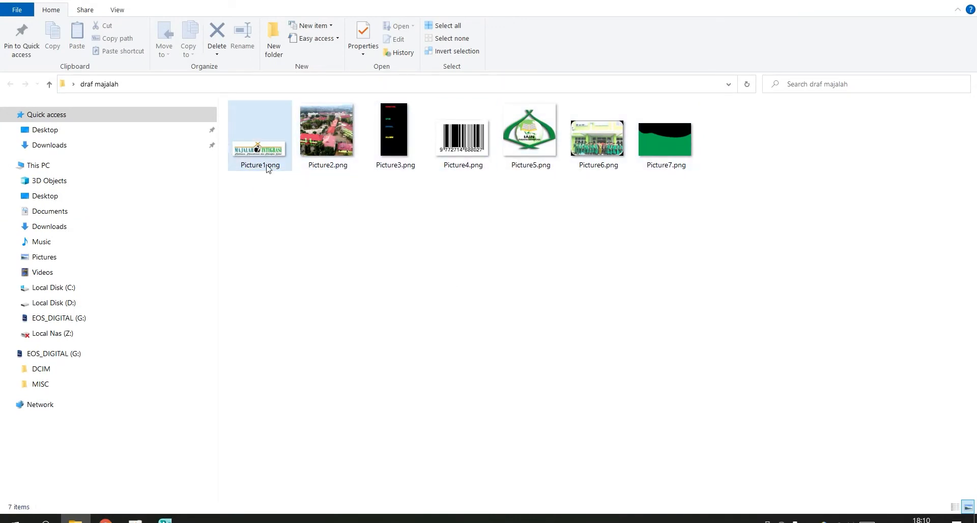
click(329, 152)
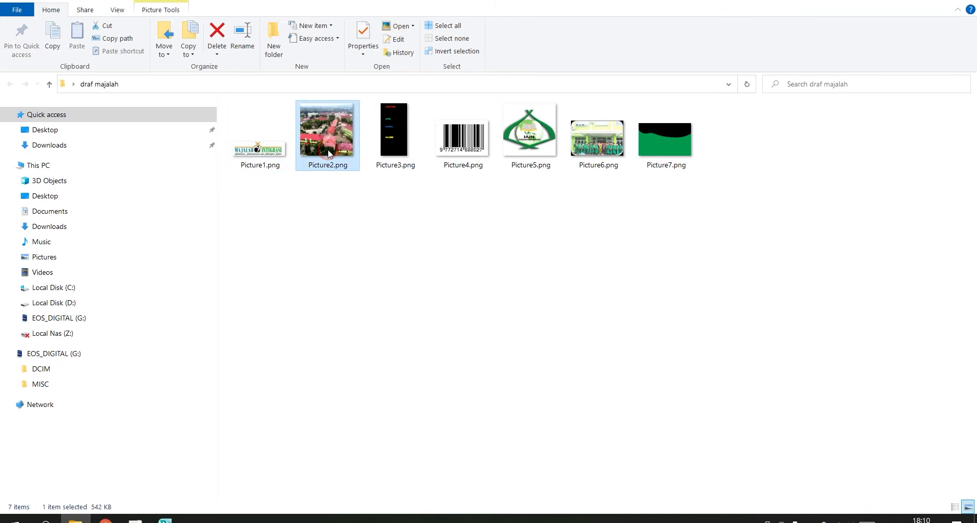
click(403, 155)
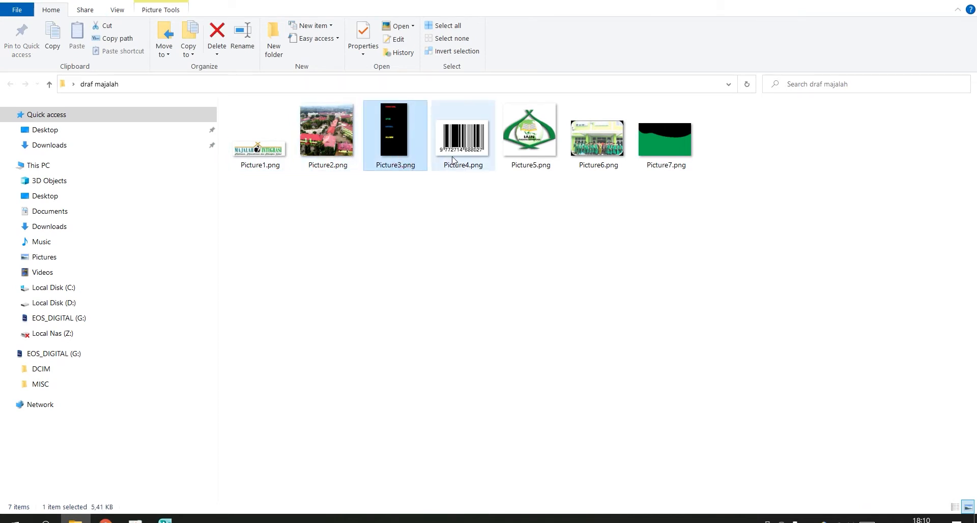
click(69, 203)
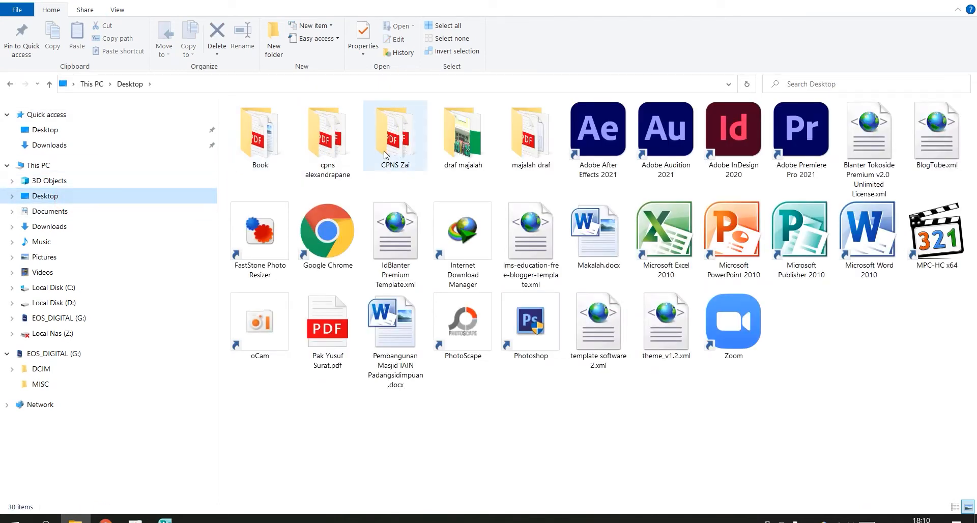
double_click(531, 156)
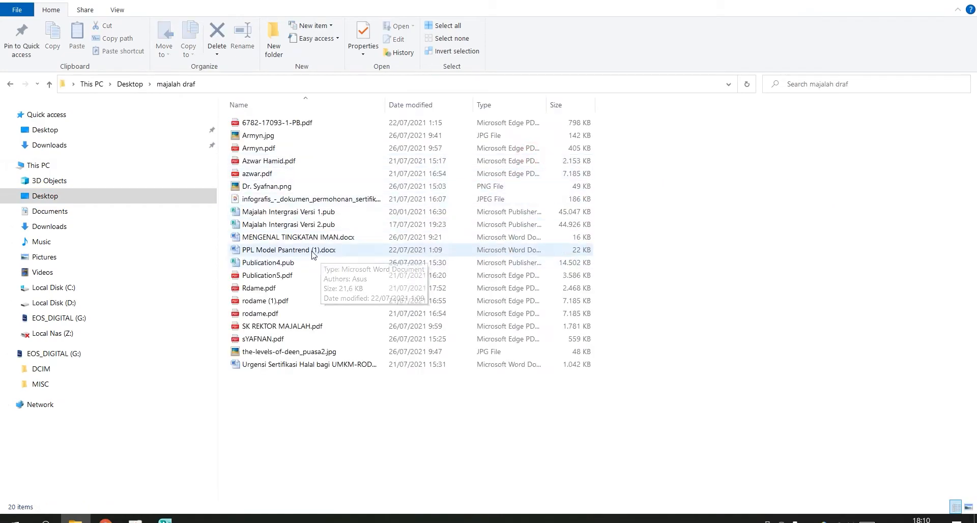
double_click(320, 213)
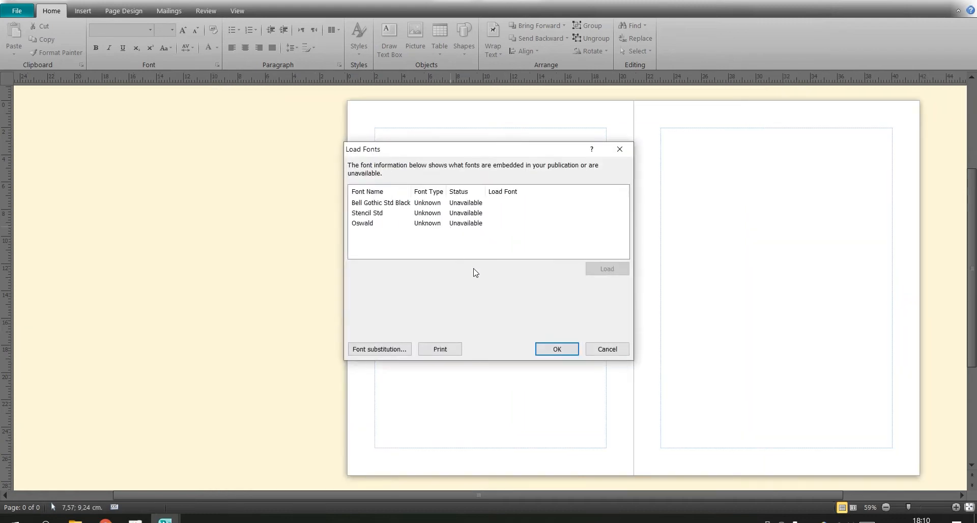
click(542, 347)
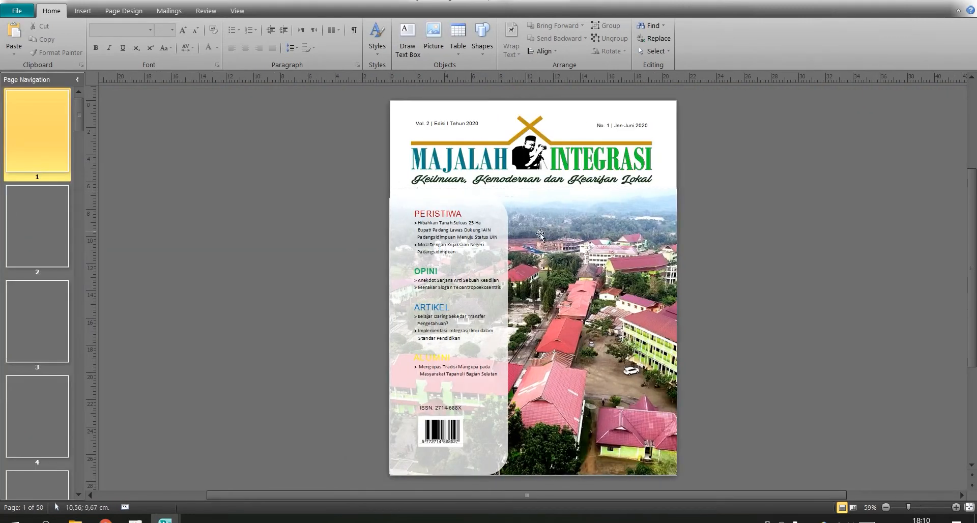
Copy the whole contents list from PERISTIWA to ALUMNI on the cover of the existing magazine.
click(425, 123)
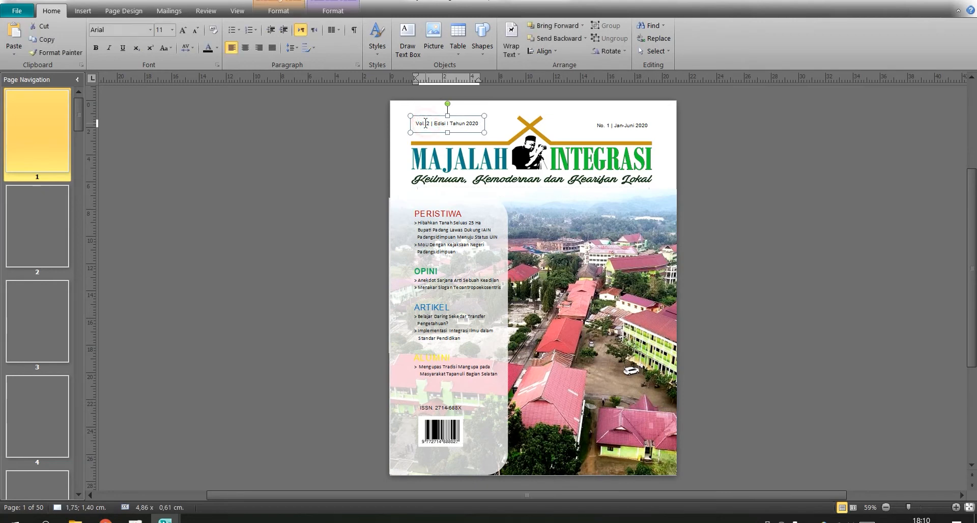
triple_click(446, 223)
double_click(445, 223)
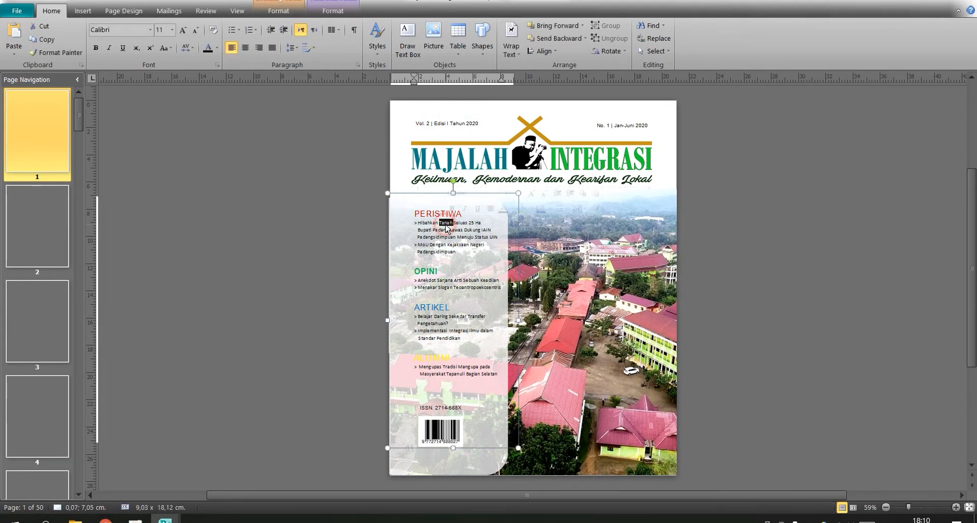
drag(415, 211, 480, 404)
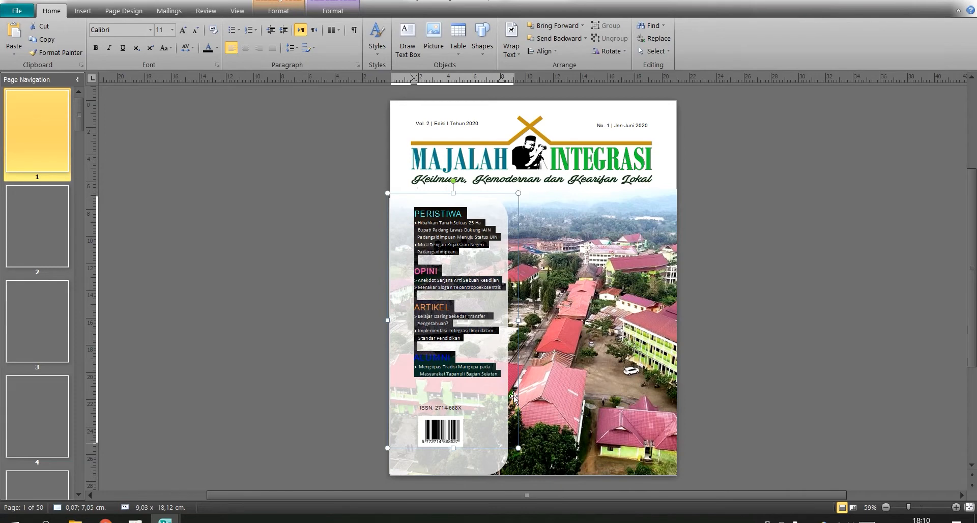
right_click(427, 280)
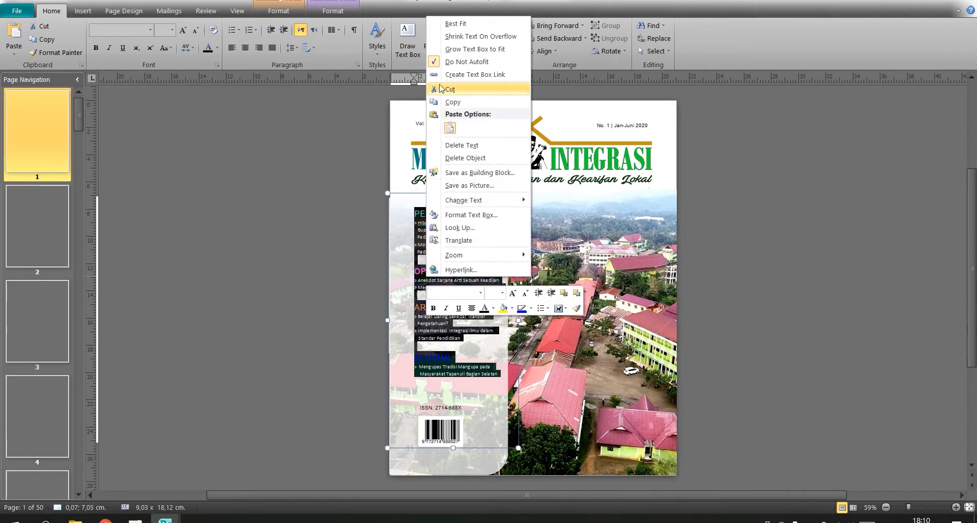
click(449, 101)
Open a new Notepad document and paste the copied contents list into it as plain text.
click(14, 520)
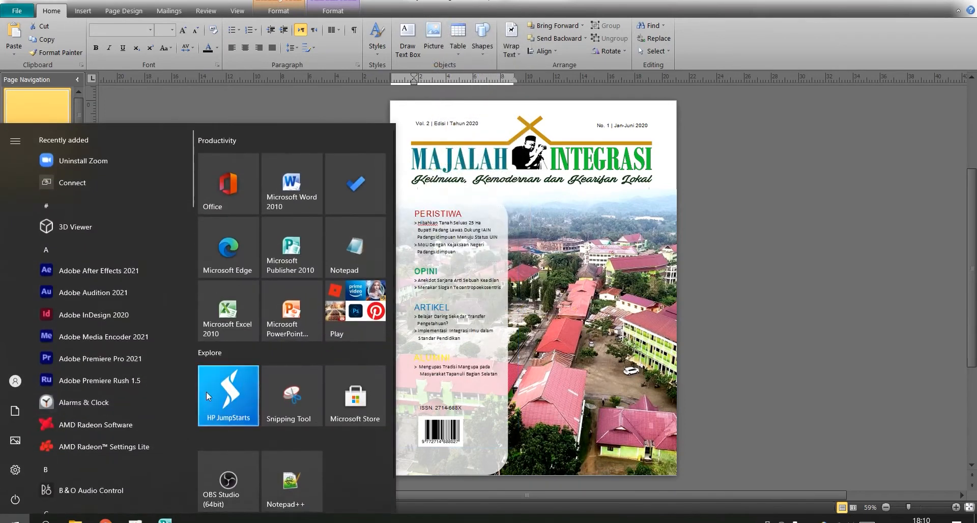
click(354, 247)
right_click(362, 220)
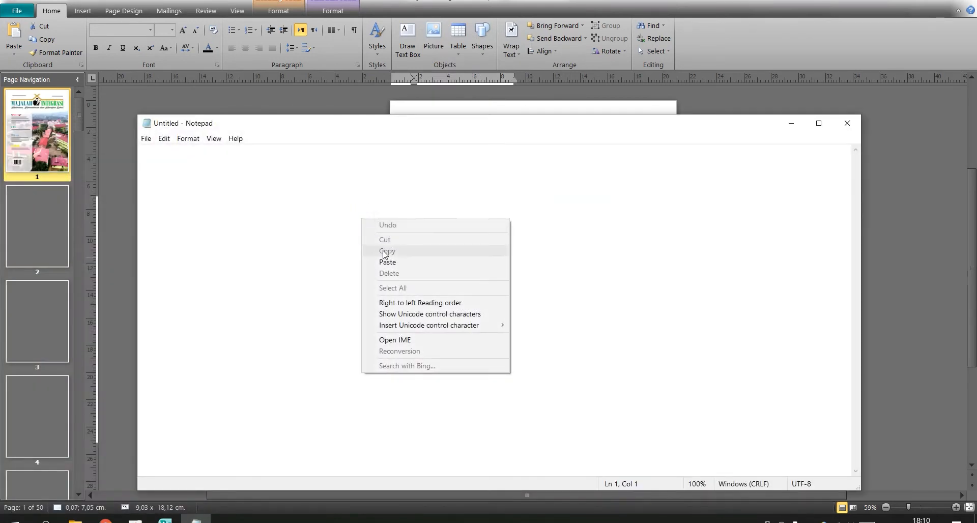
click(387, 262)
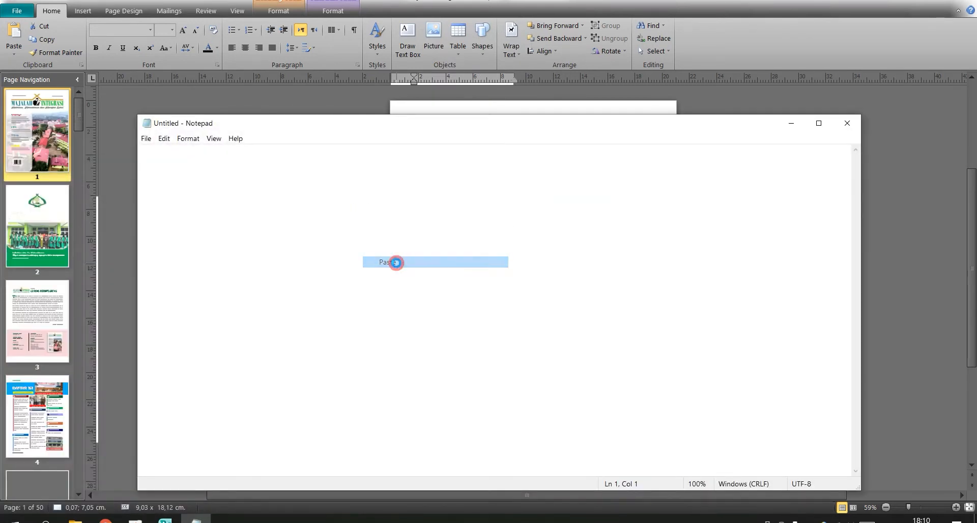
Minimize the existing magazine and the Notepad window, and switch back to the blank Publication1 in Publisher.
click(778, 96)
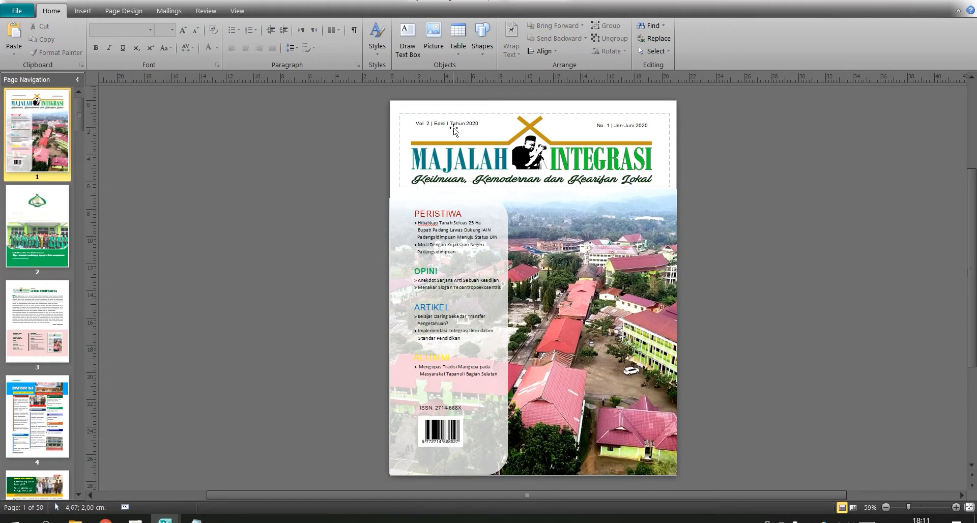
click(453, 124)
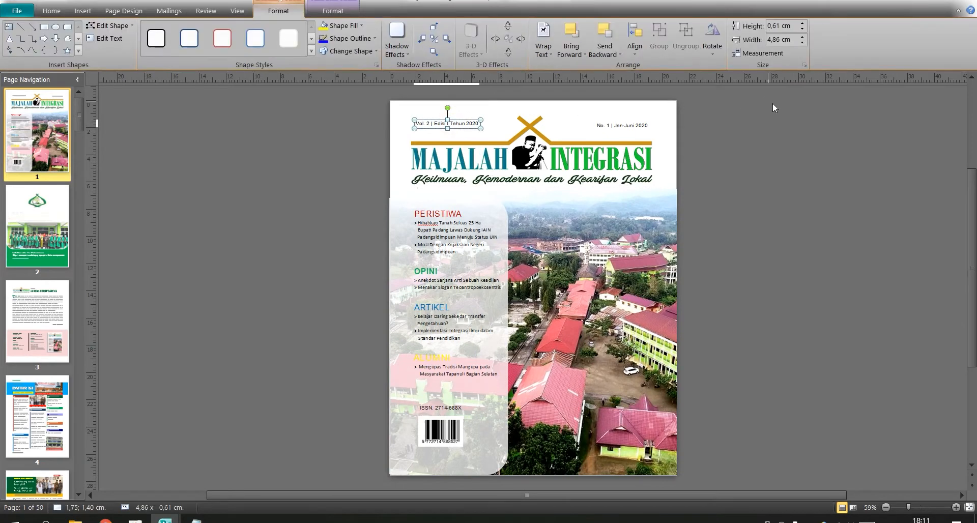
click(906, 4)
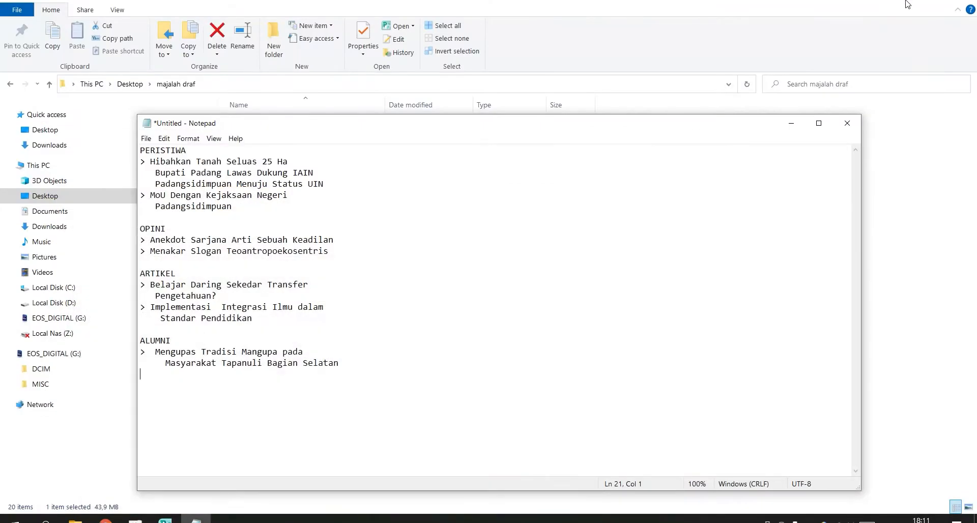
click(790, 123)
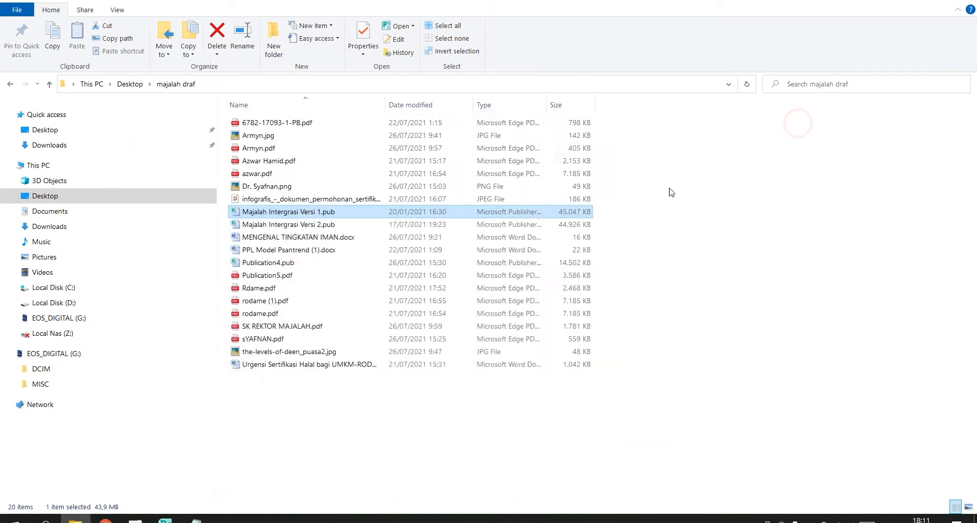
mouse_move(166, 519)
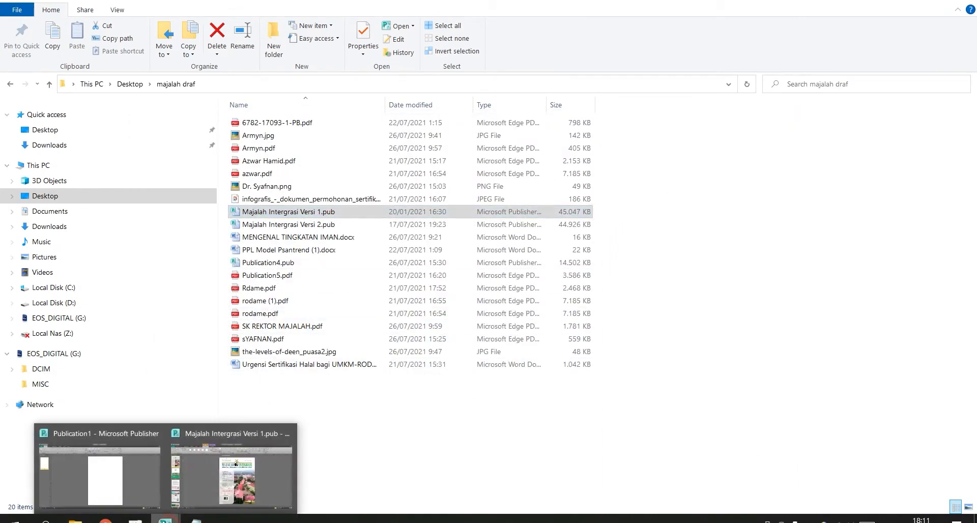
click(115, 483)
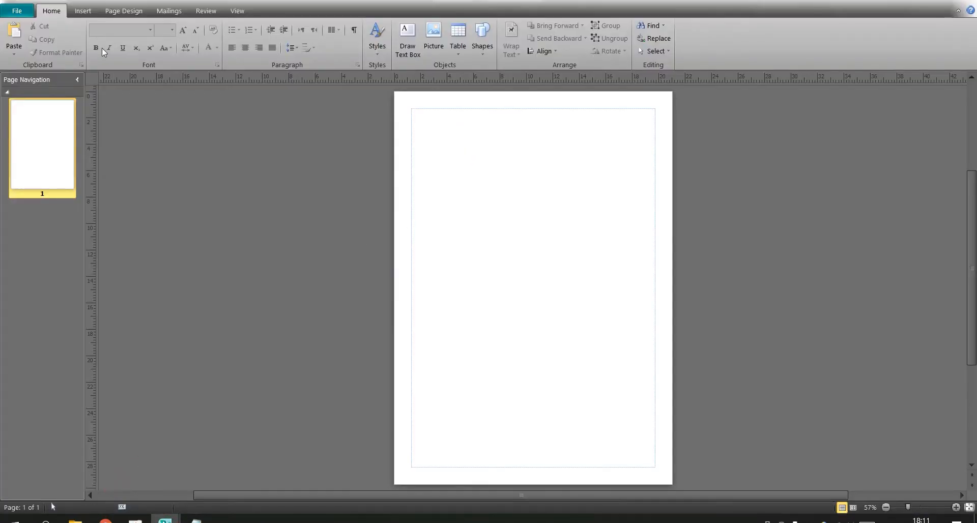
Insert Picture2.png from the draf majalah folder on the desktop into the blank page.
click(83, 11)
click(98, 40)
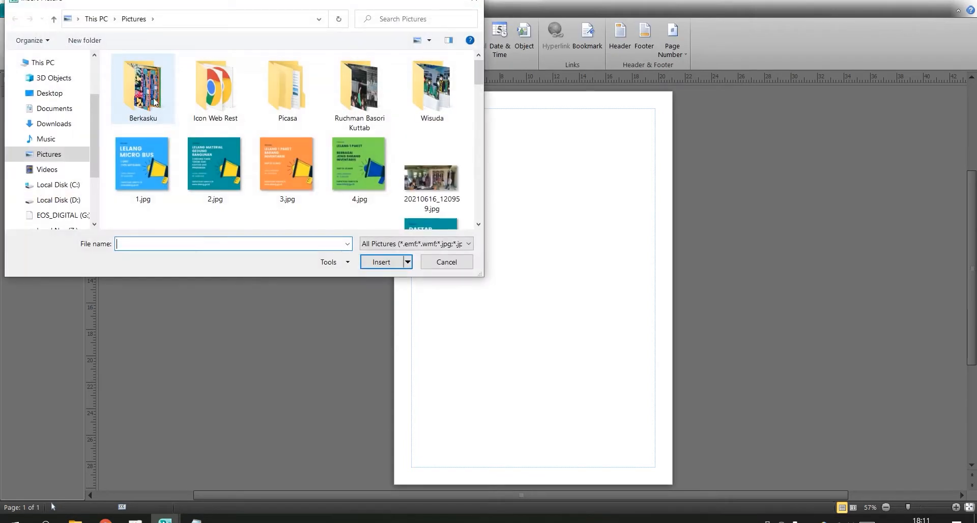
click(49, 93)
double_click(362, 94)
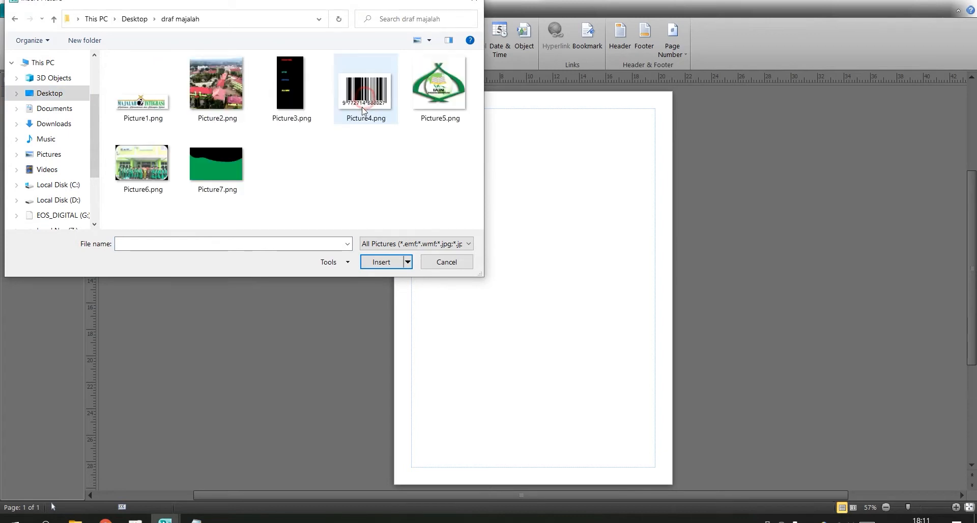
double_click(230, 96)
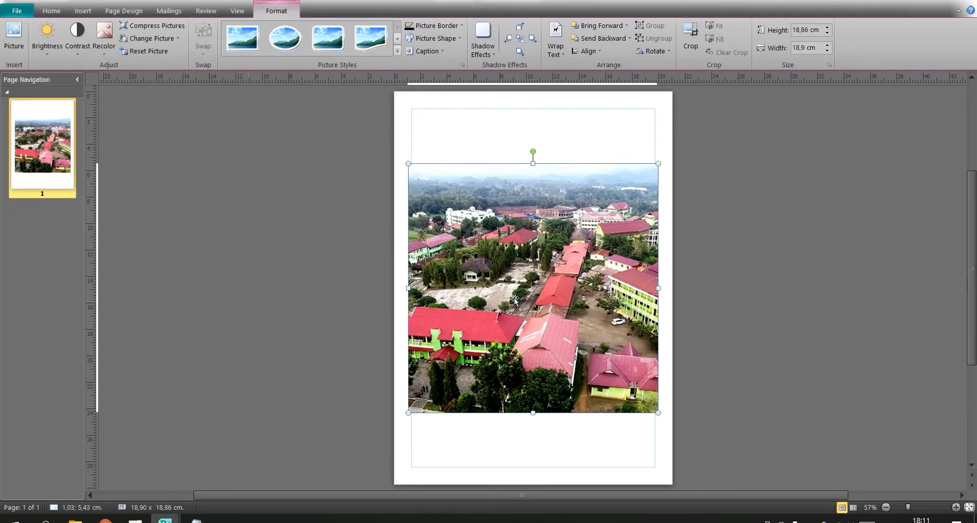
Enlarge the campus photo to about 21.2 × 21.1 cm and align it with the bottom of the page, covering the full page width.
drag(657, 413, 672, 433)
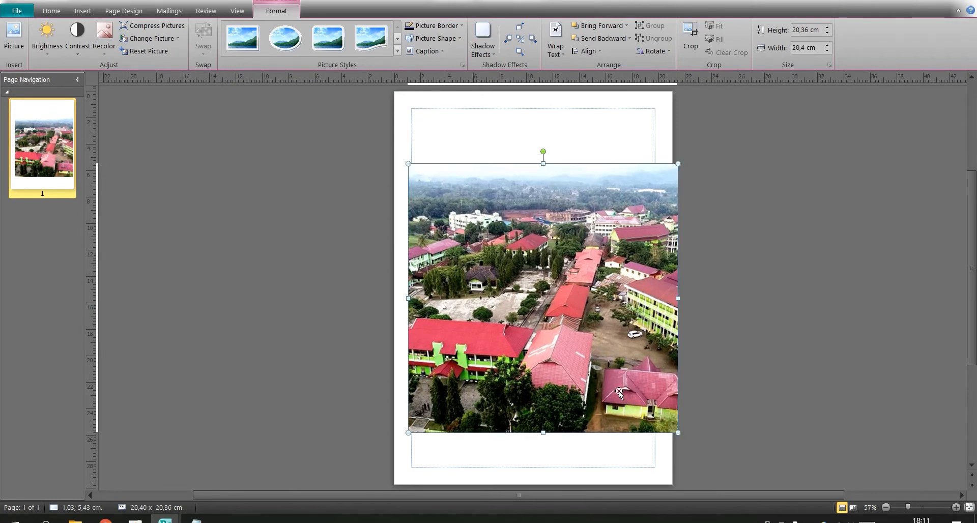
drag(619, 393, 614, 443)
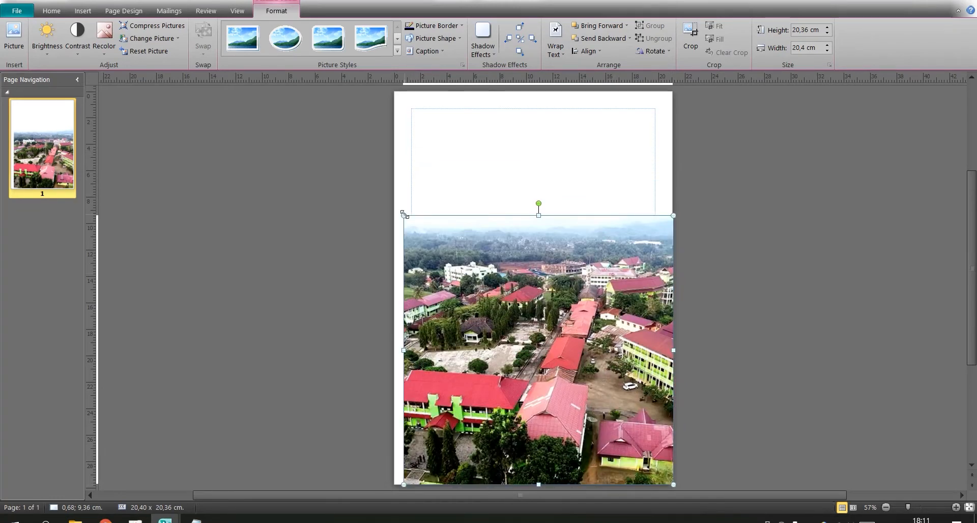
mouse_move(404, 215)
mouse_down()
mouse_move(399, 199)
mouse_move(405, 205)
mouse_up()
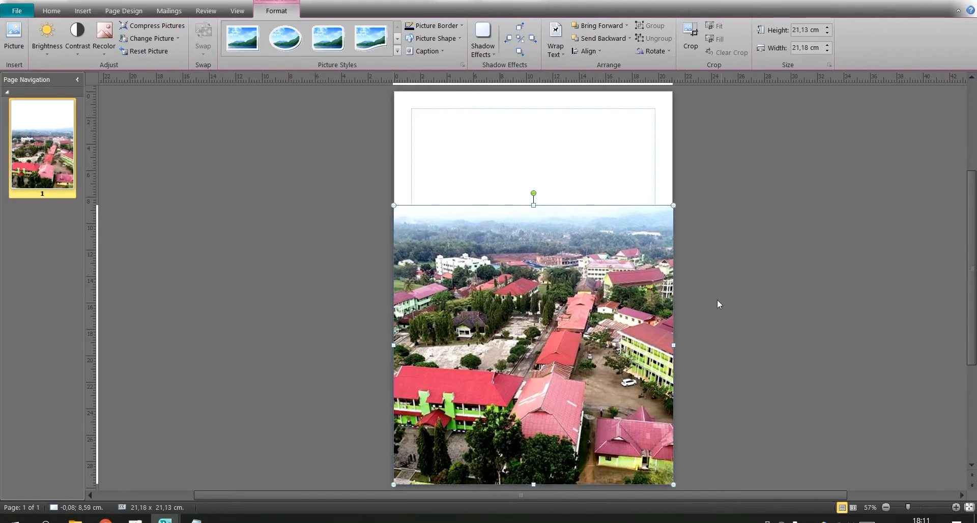
click(742, 308)
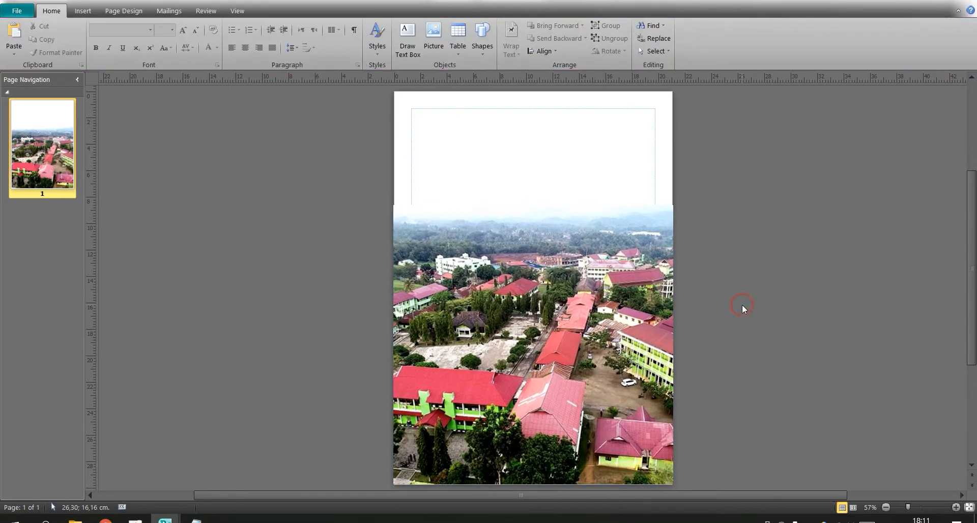
click(671, 229)
drag(672, 344, 671, 342)
click(716, 340)
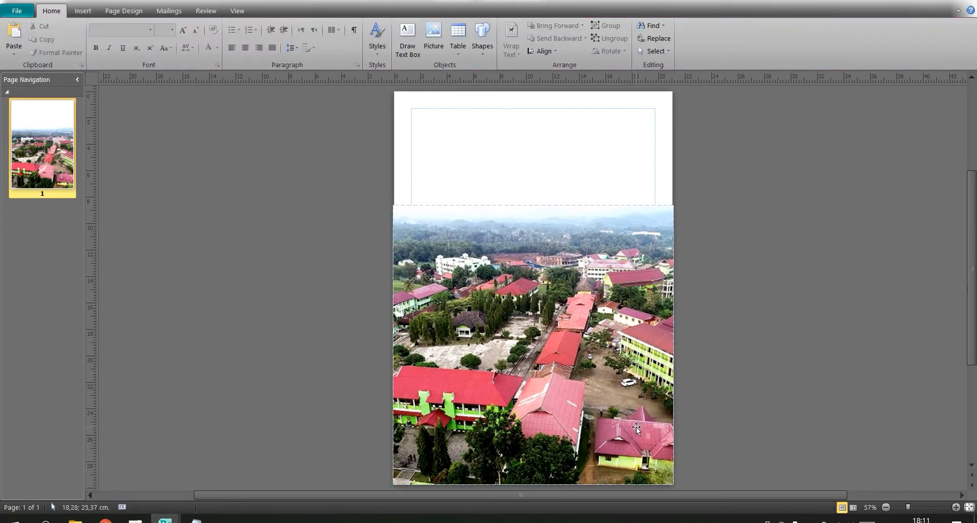
Insert the Majalah Integrasi masthead, Picture1.png, and place it at the top of the page above the photo.
click(85, 6)
click(97, 30)
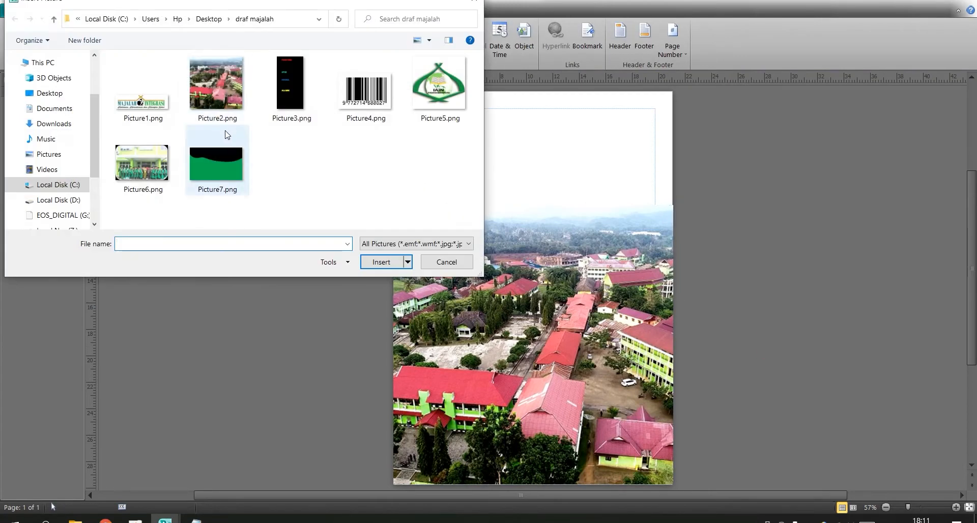
double_click(153, 104)
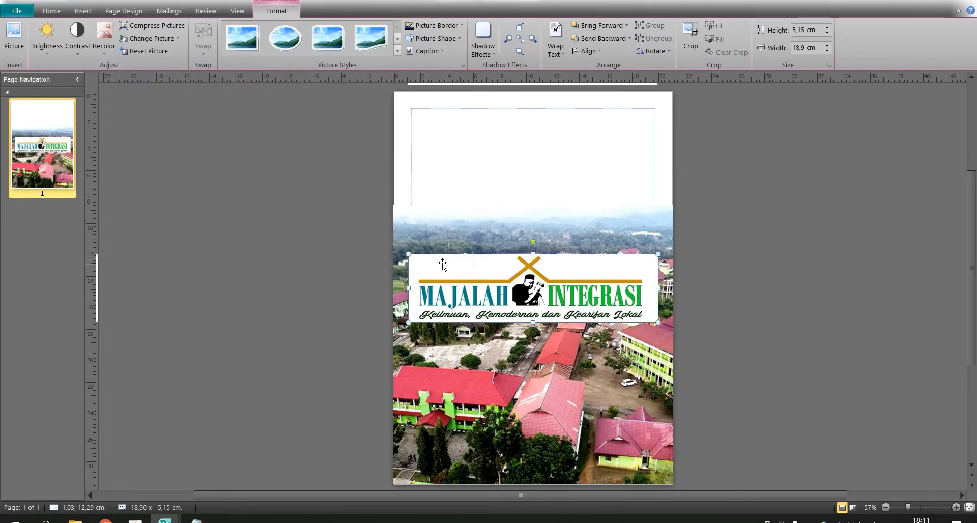
drag(443, 265, 468, 138)
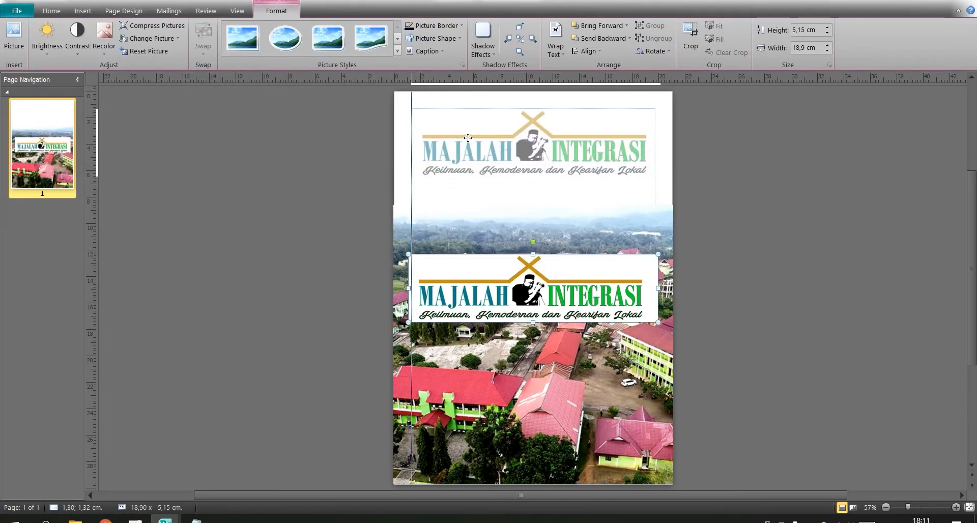
drag(467, 138, 468, 137)
click(755, 255)
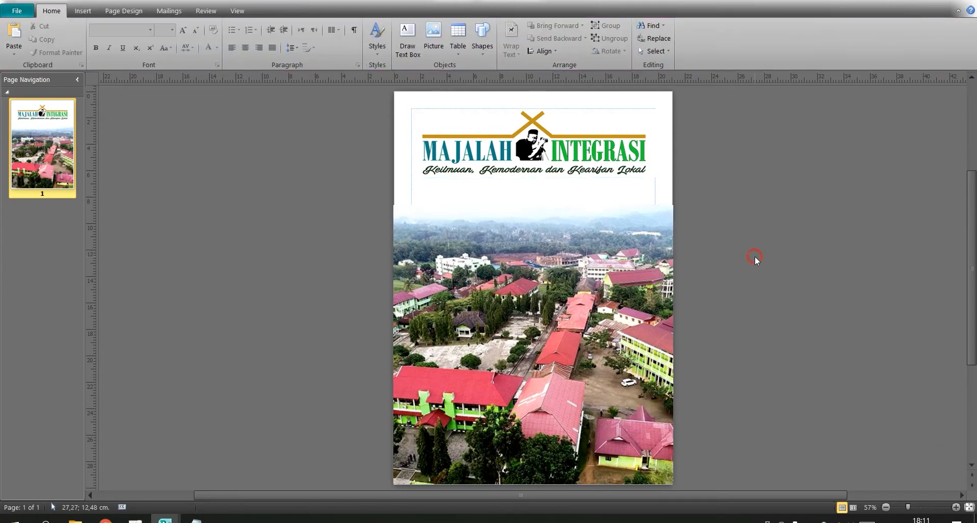
Draw a rectangle about 8.85 × 22.24 cm over the left part of the campus photo, starting just above the photo's top edge.
click(519, 317)
click(795, 268)
click(84, 12)
click(146, 40)
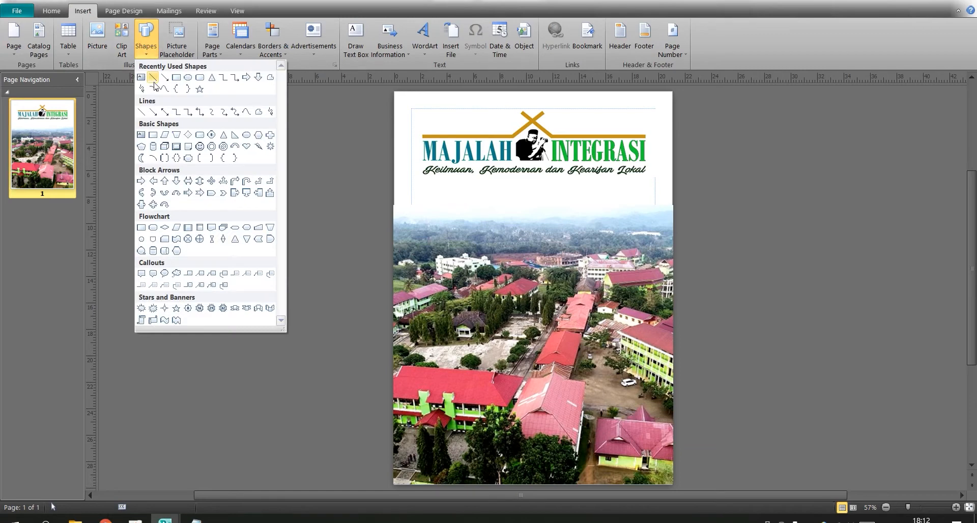
click(178, 88)
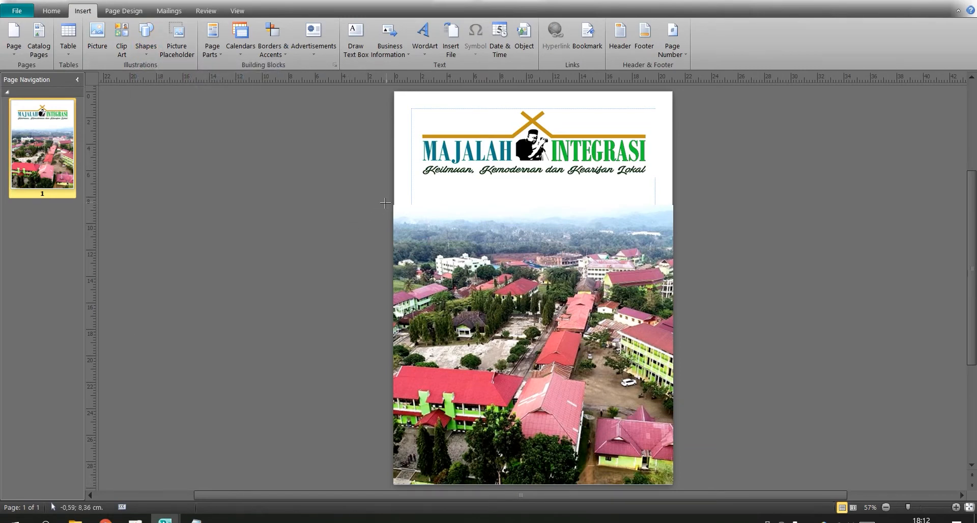
drag(394, 190, 511, 481)
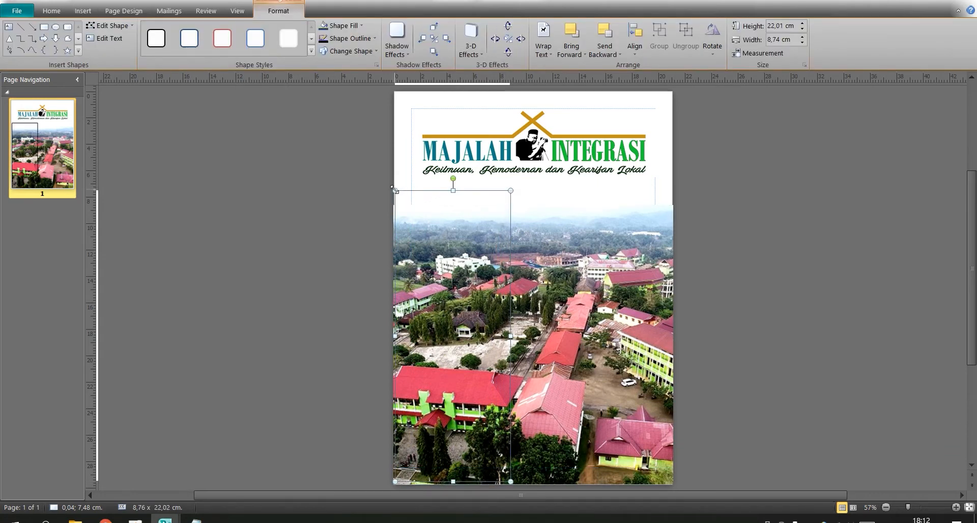
drag(394, 189, 393, 188)
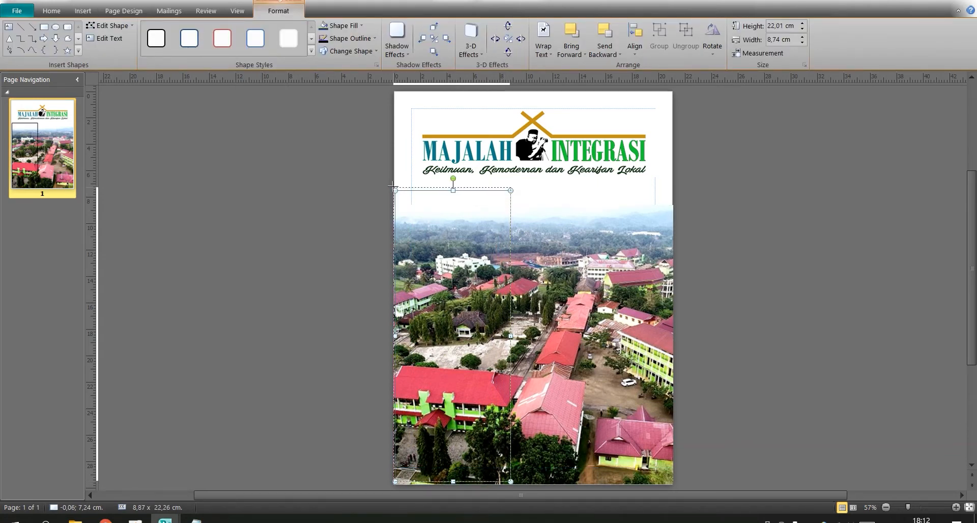
Fill the rectangle with white and set its fill transparency to 56%.
click(338, 25)
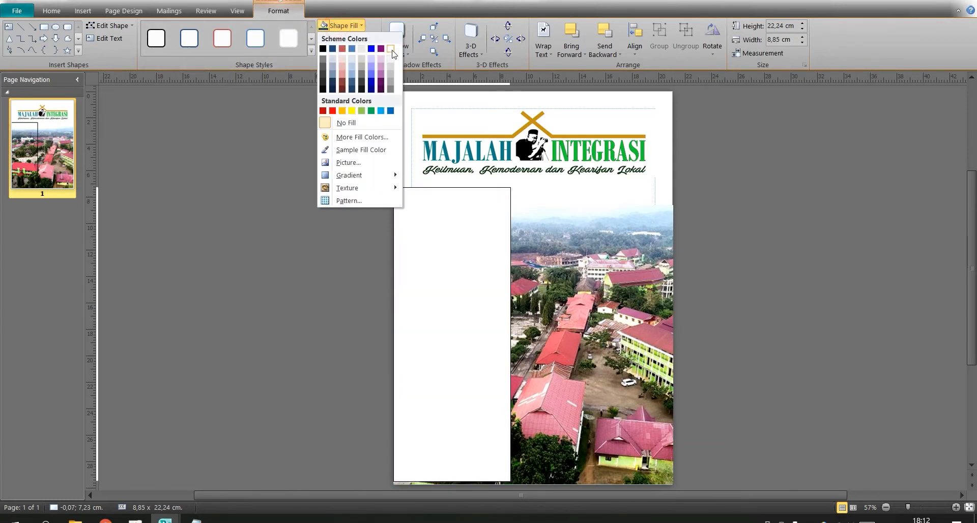
click(390, 49)
click(356, 27)
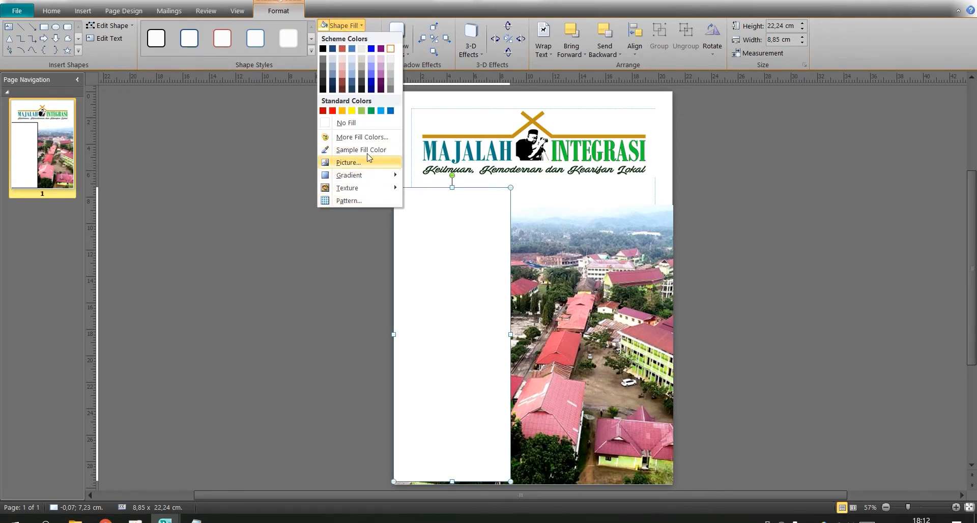
mouse_move(369, 178)
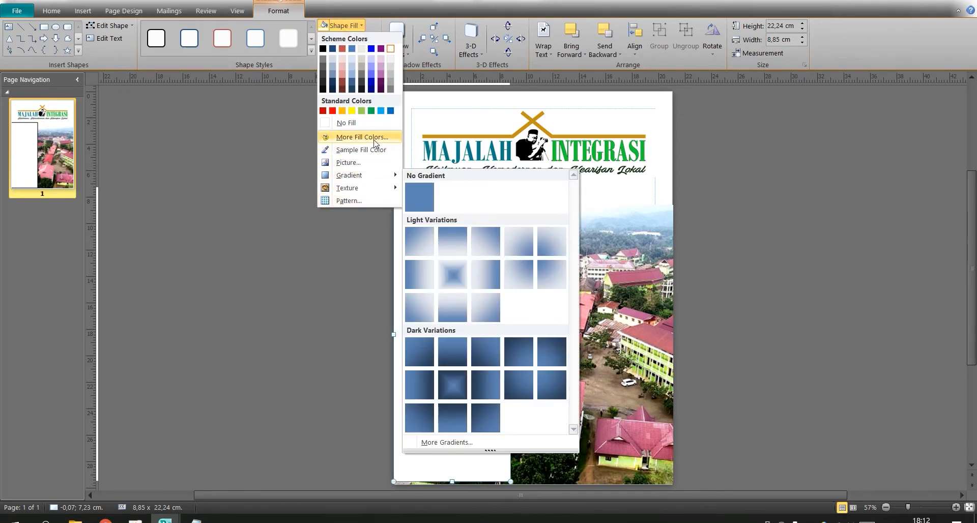
right_click(433, 250)
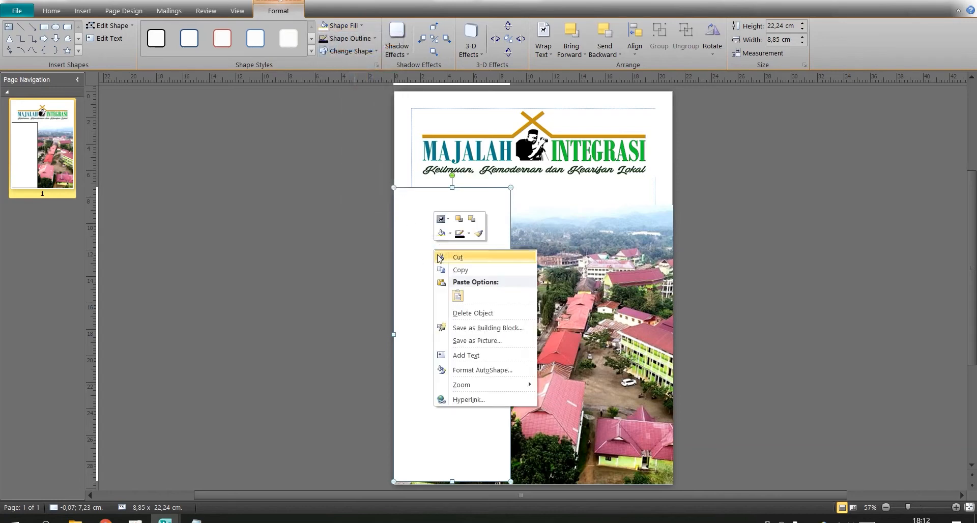
mouse_move(490, 389)
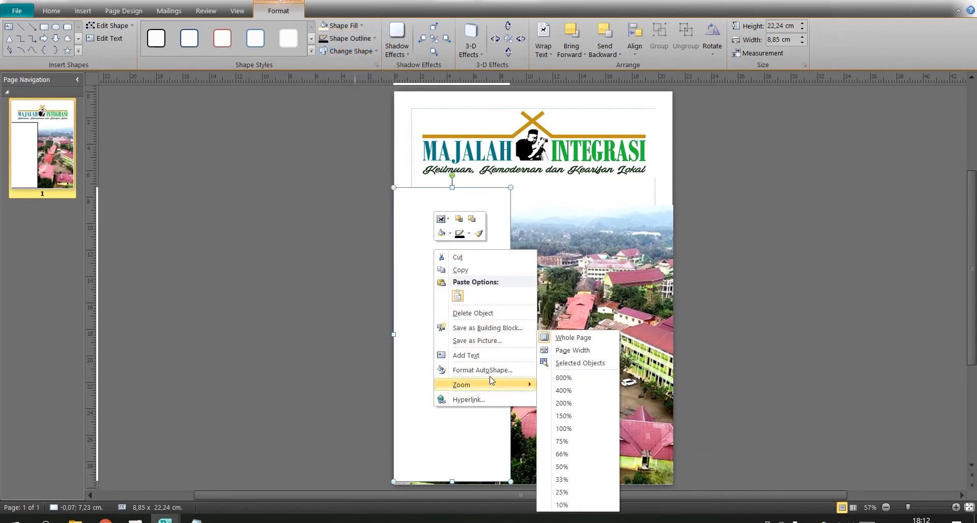
click(506, 370)
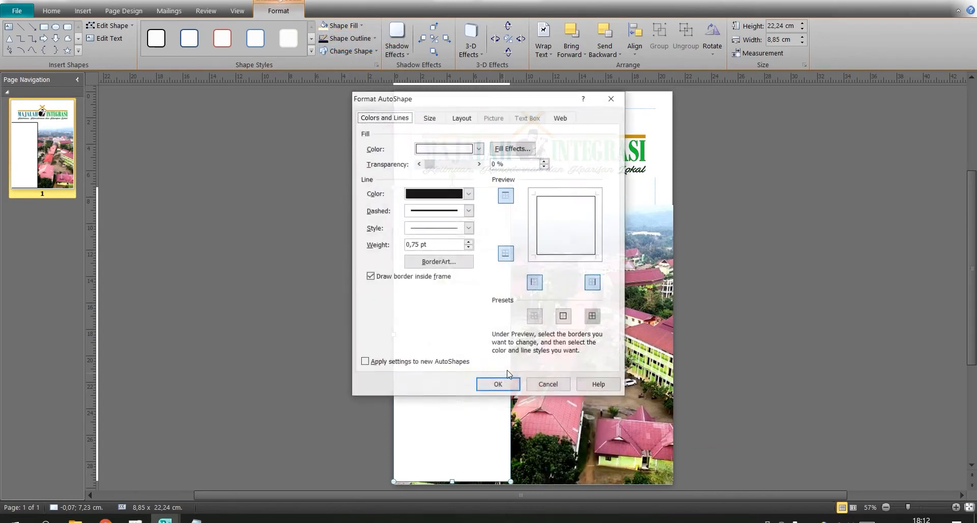
drag(430, 165, 446, 167)
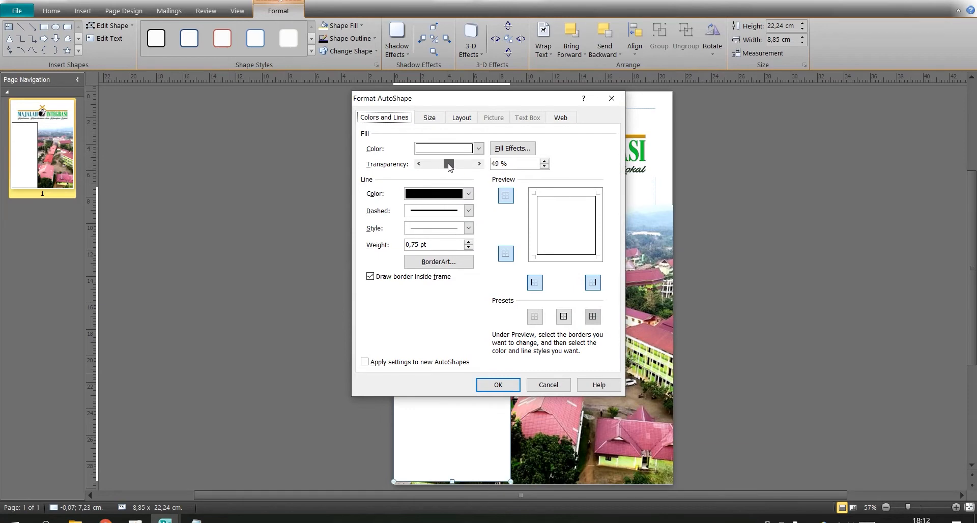
drag(454, 169, 452, 169)
click(506, 385)
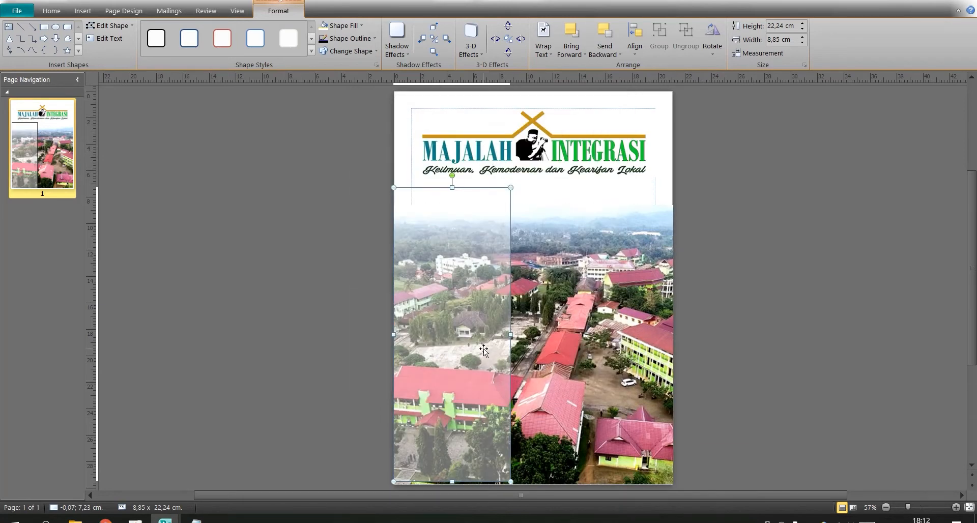
Reduce the rectangle's fill transparency slightly so the white overlay covers the photo more strongly.
right_click(457, 307)
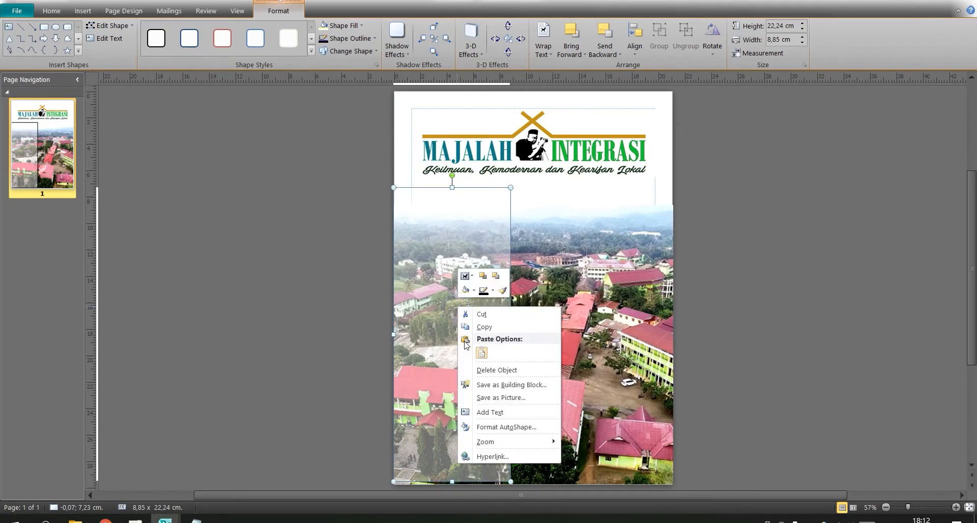
click(469, 426)
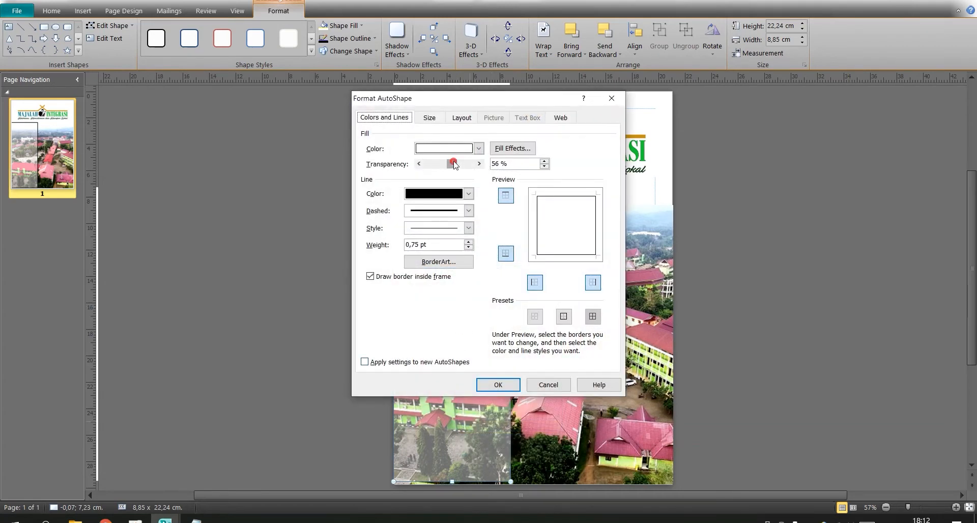
drag(455, 165, 451, 162)
click(493, 387)
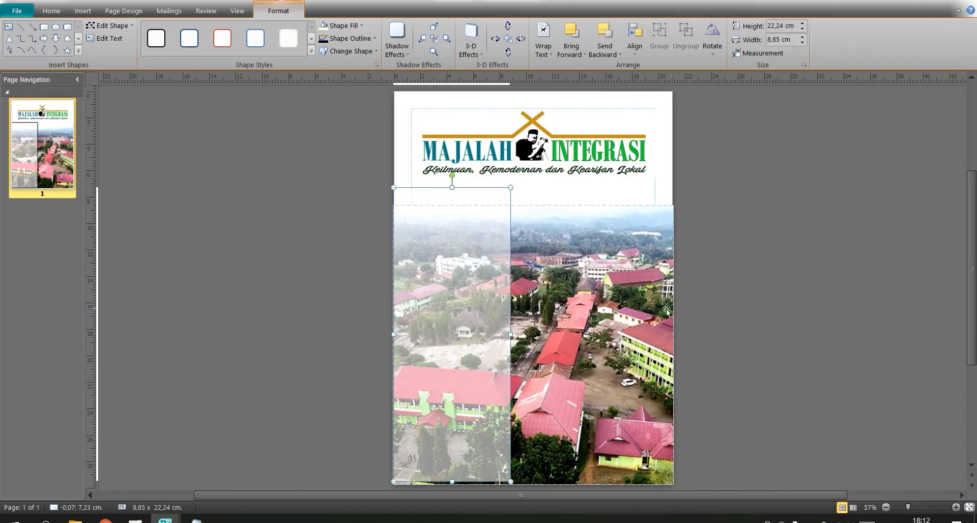
click(788, 288)
Widen the rectangle to about 10.43 cm and remove its outline.
click(512, 334)
drag(513, 333, 529, 342)
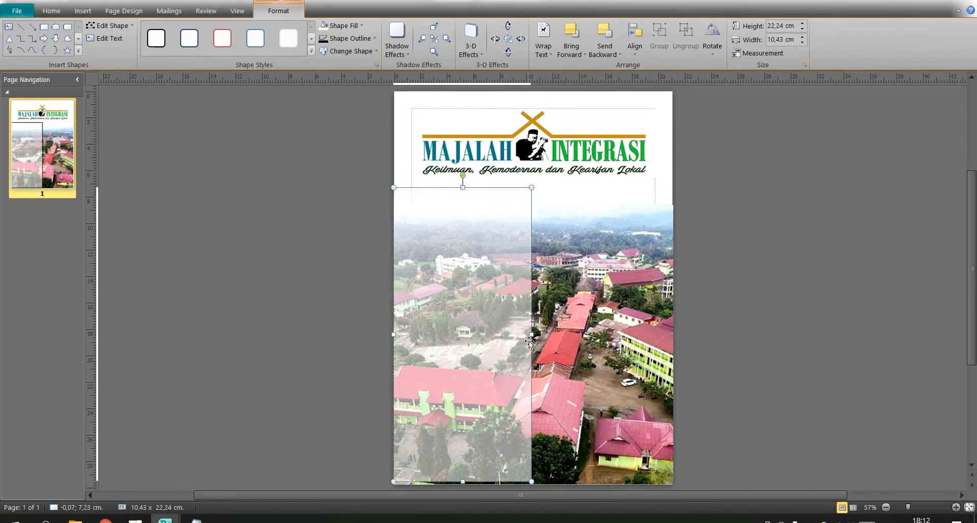
click(350, 38)
click(347, 136)
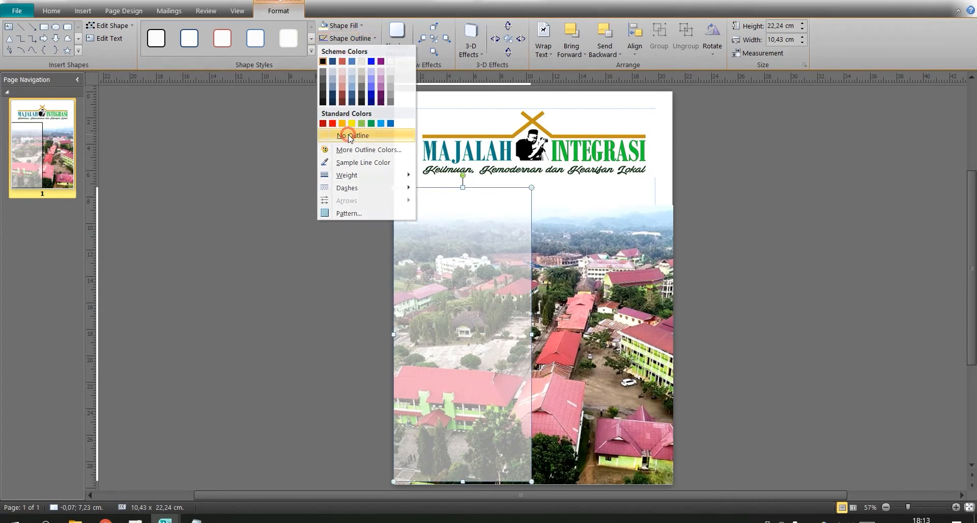
Round the rectangle's upper-right corner by reshaping its wrap points, and fill the shape with the standard blue.
click(112, 26)
click(108, 53)
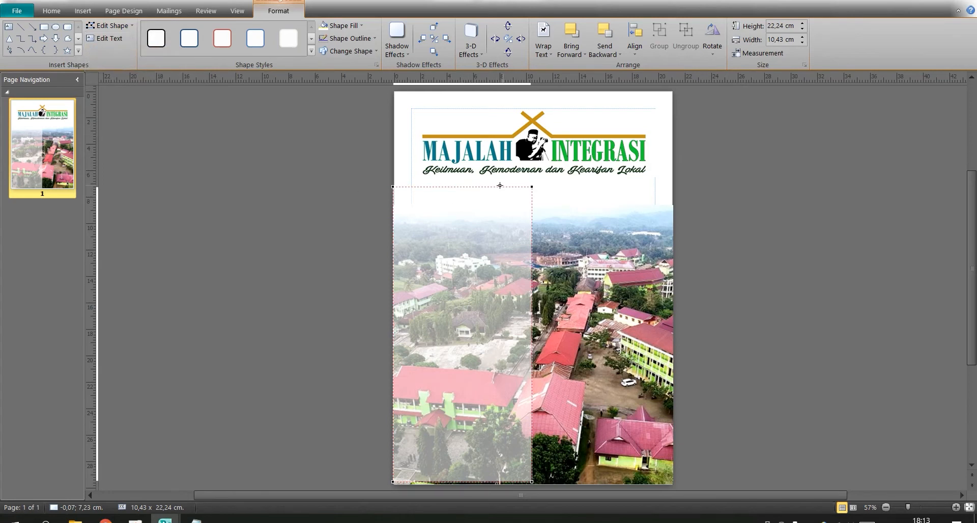
drag(531, 185, 500, 188)
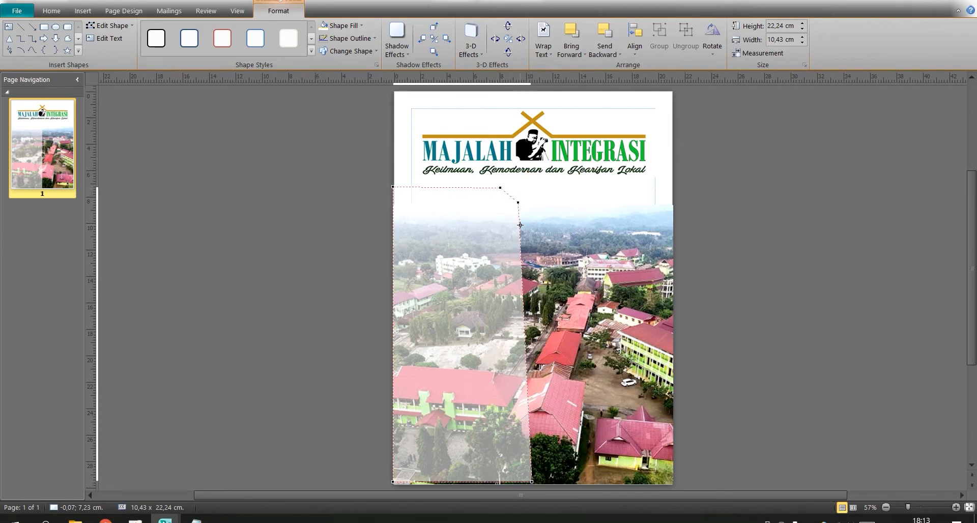
drag(520, 225, 531, 220)
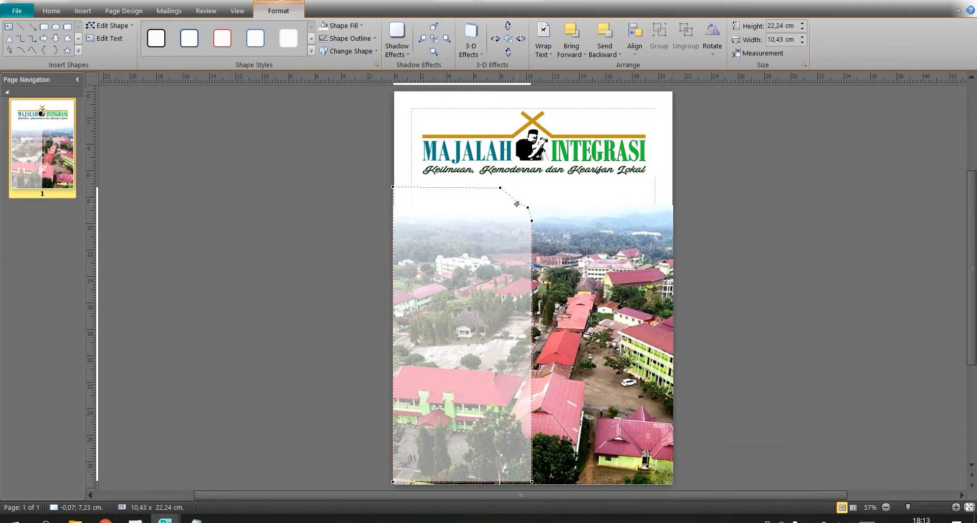
drag(518, 202, 521, 198)
click(339, 26)
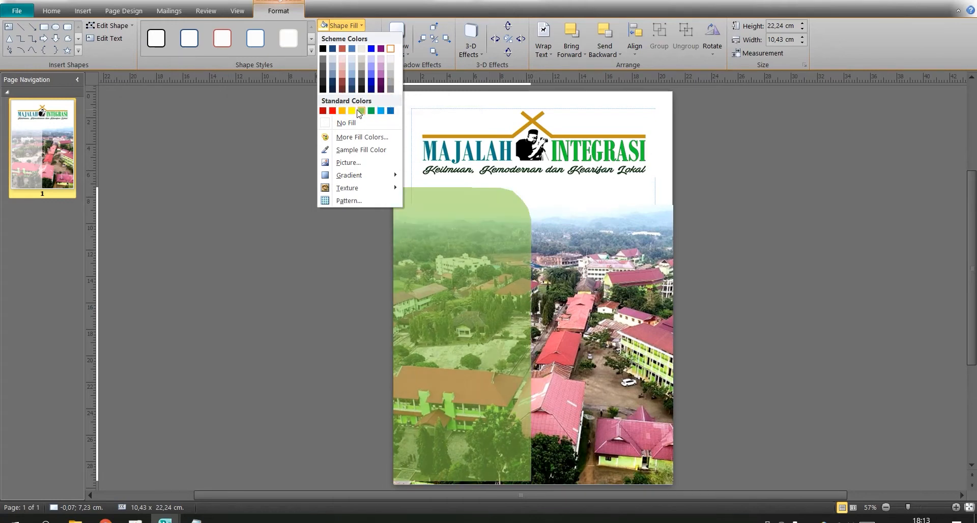
click(390, 111)
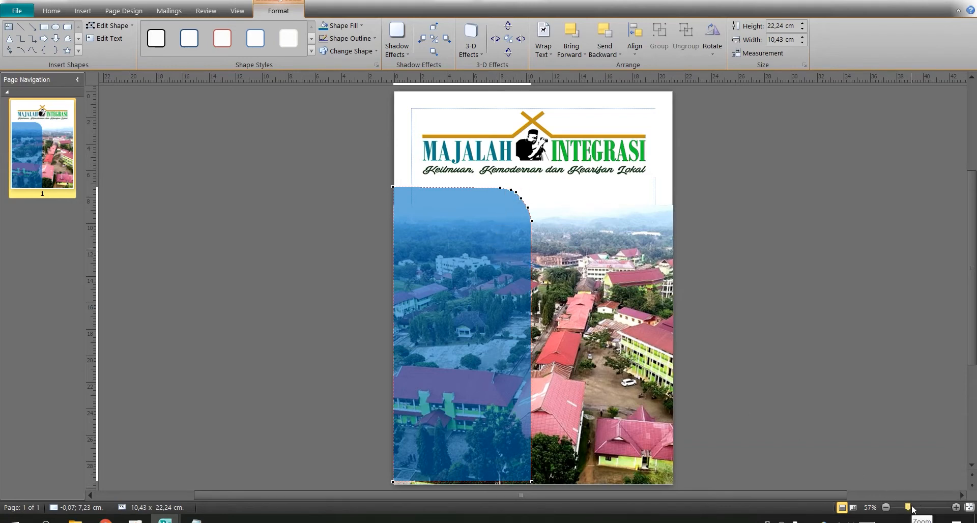
Smooth the blue panel's rounded corner by repositioning the wrap points along its curve.
drag(912, 509, 921, 509)
scroll(713, 300, up, 2)
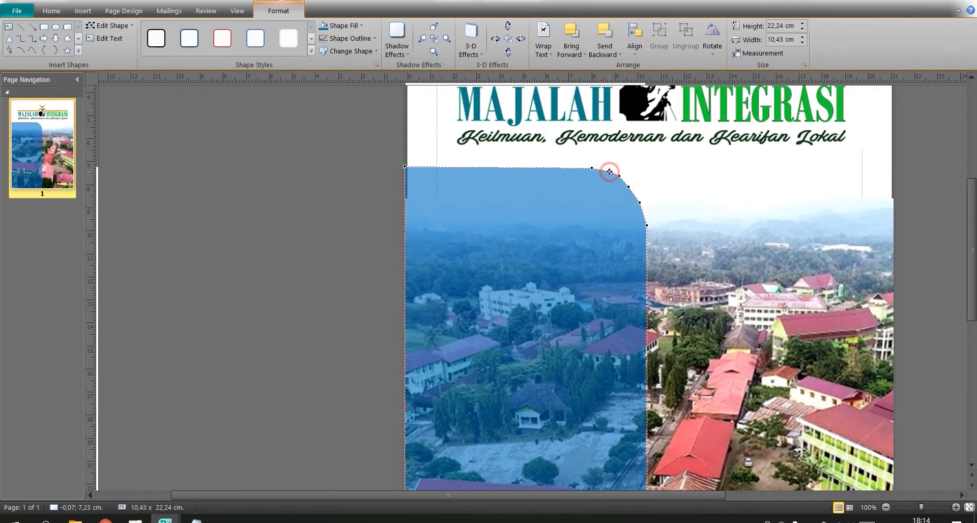
drag(610, 172, 622, 177)
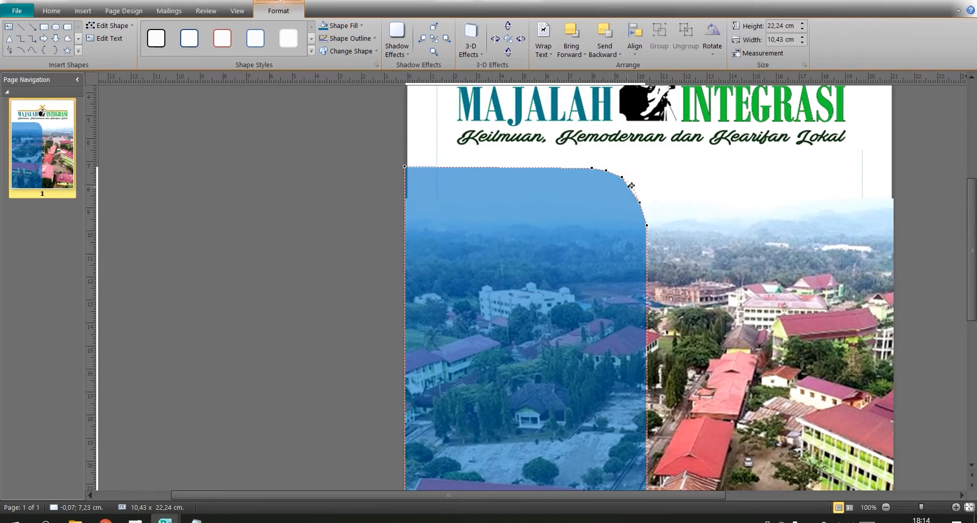
click(638, 195)
click(639, 201)
click(622, 176)
click(552, 231)
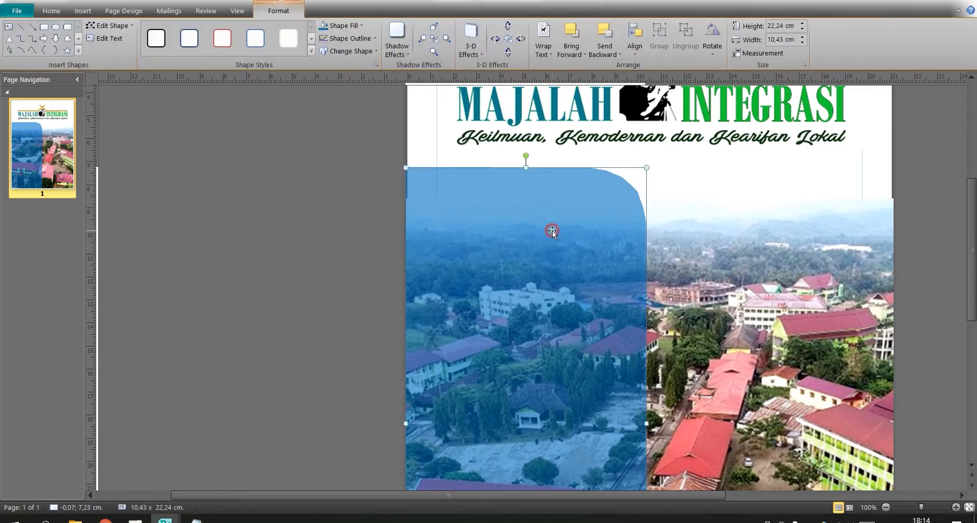
Refine the blue panel's corner curve with additional wrap points for a more even rounding.
click(108, 25)
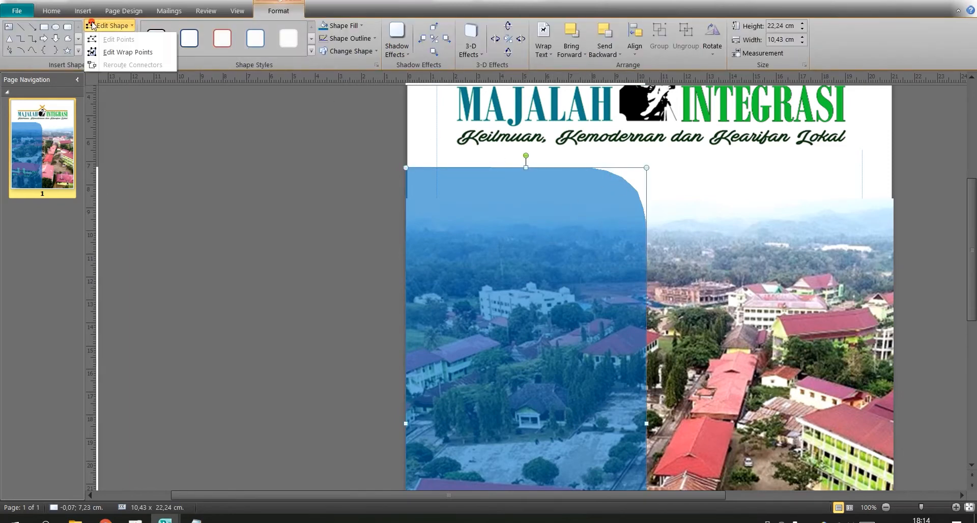
click(96, 53)
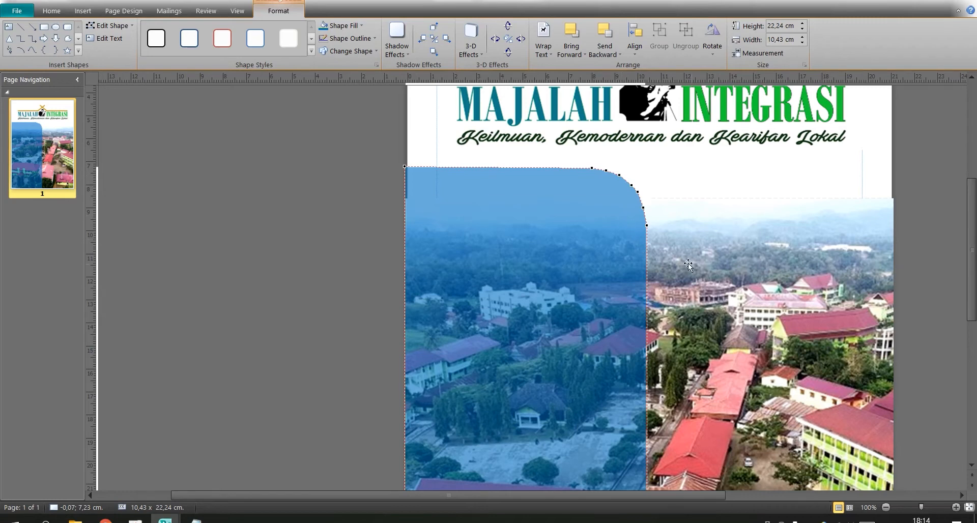
click(922, 247)
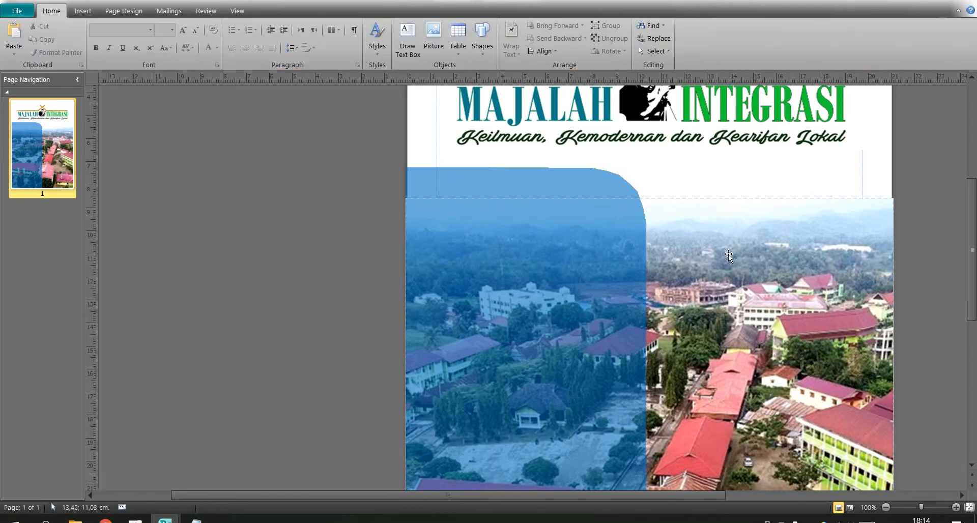
click(615, 207)
click(113, 27)
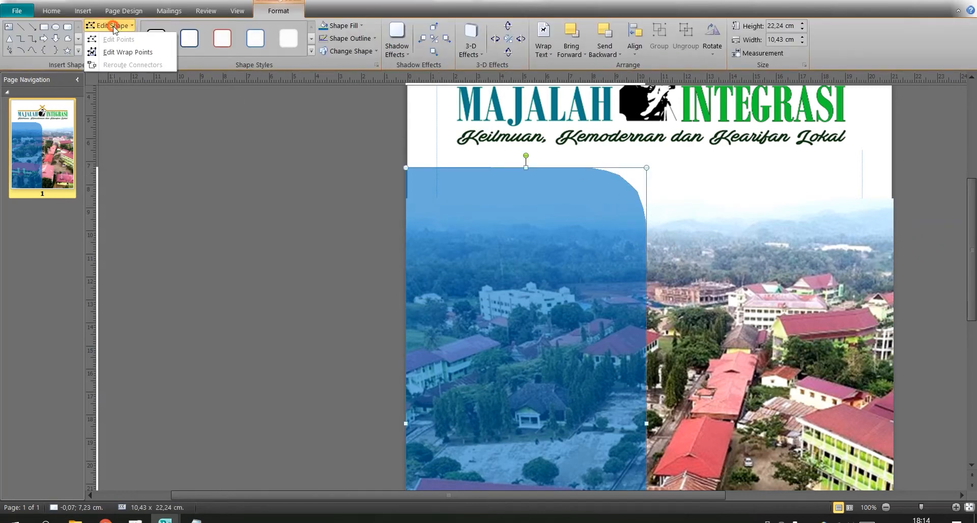
click(127, 52)
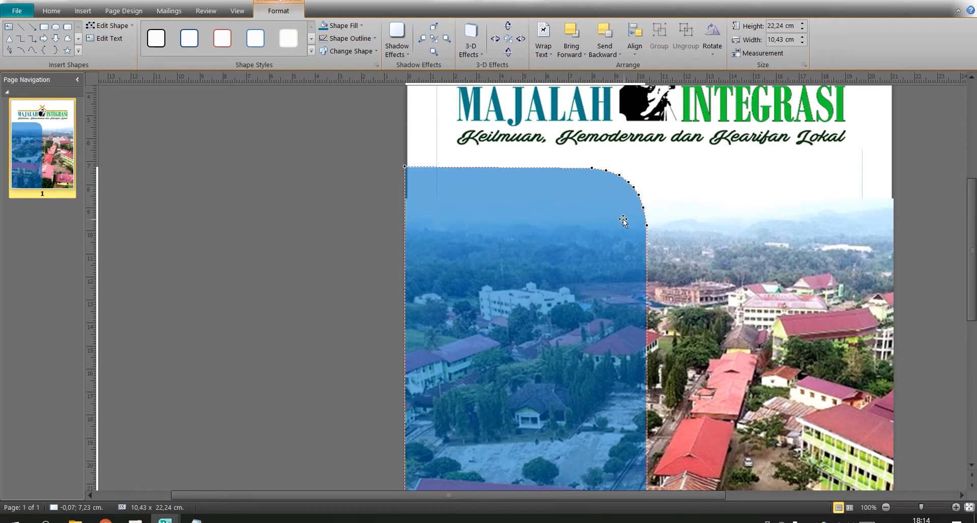
click(934, 253)
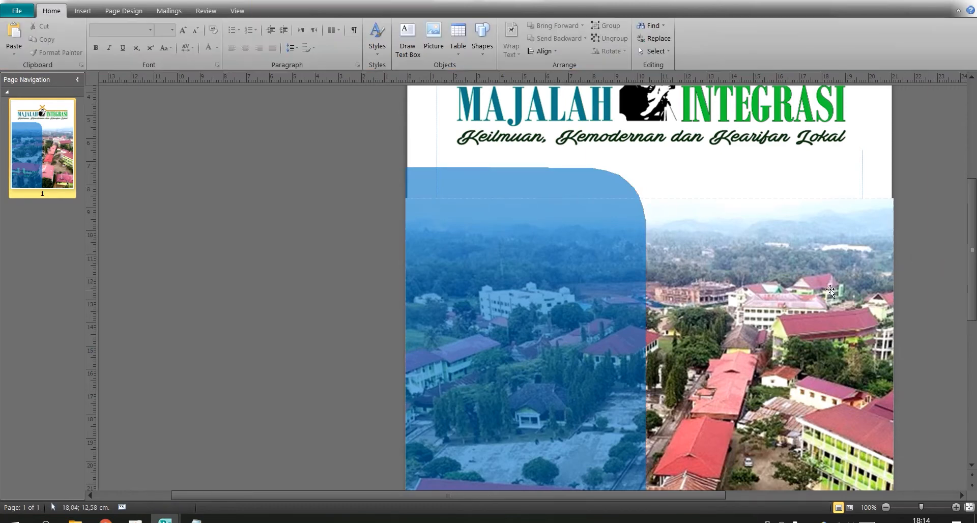
Shift the blue panel down to about 7.50 cm vertically so its base meets the bottom edge of the page.
scroll(829, 289, down, 3)
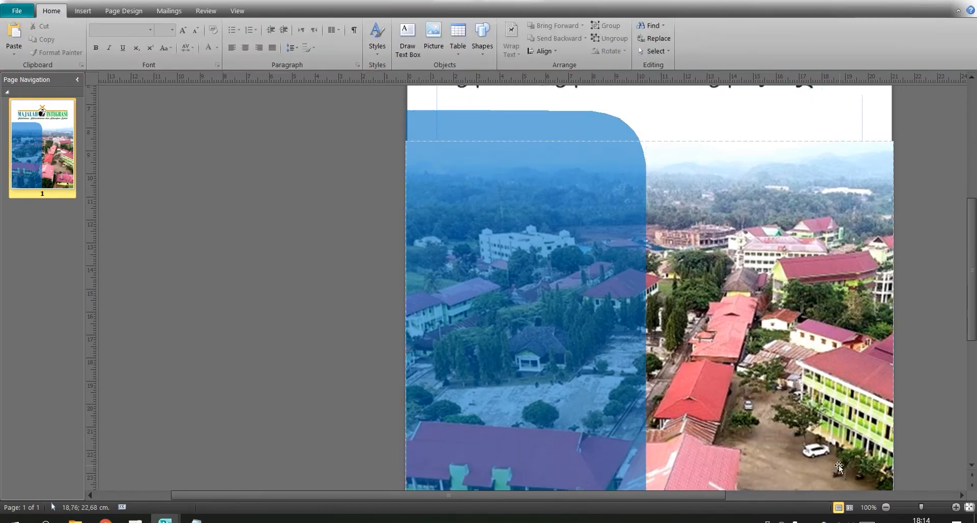
click(884, 506)
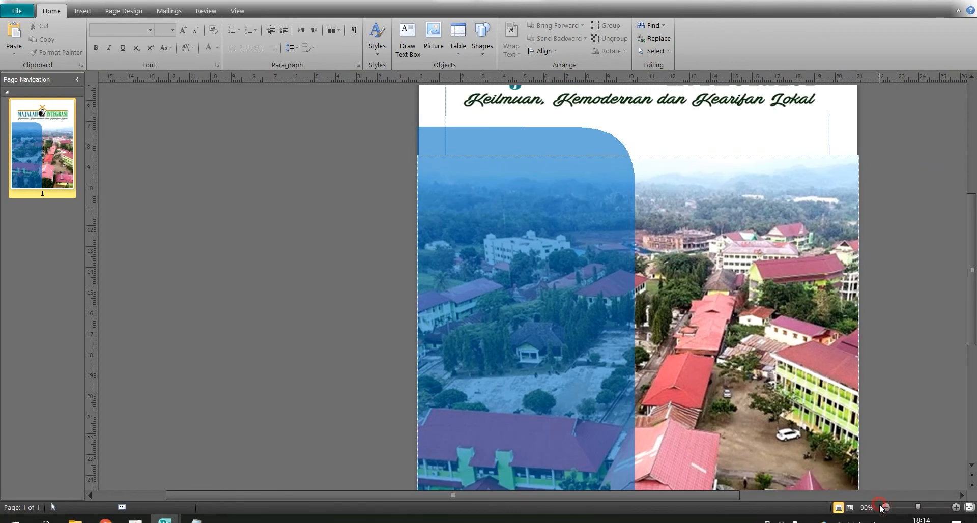
click(886, 507)
click(885, 507)
click(885, 507)
click(885, 507)
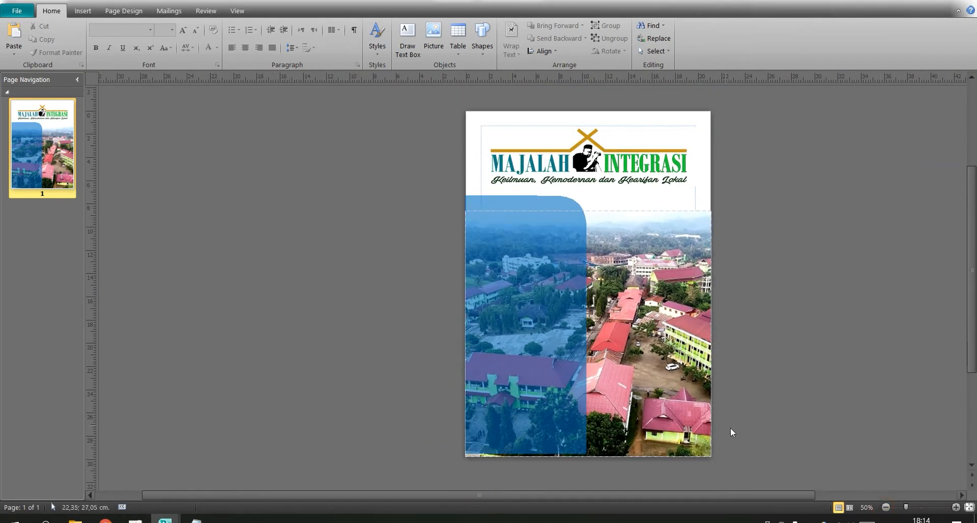
click(511, 344)
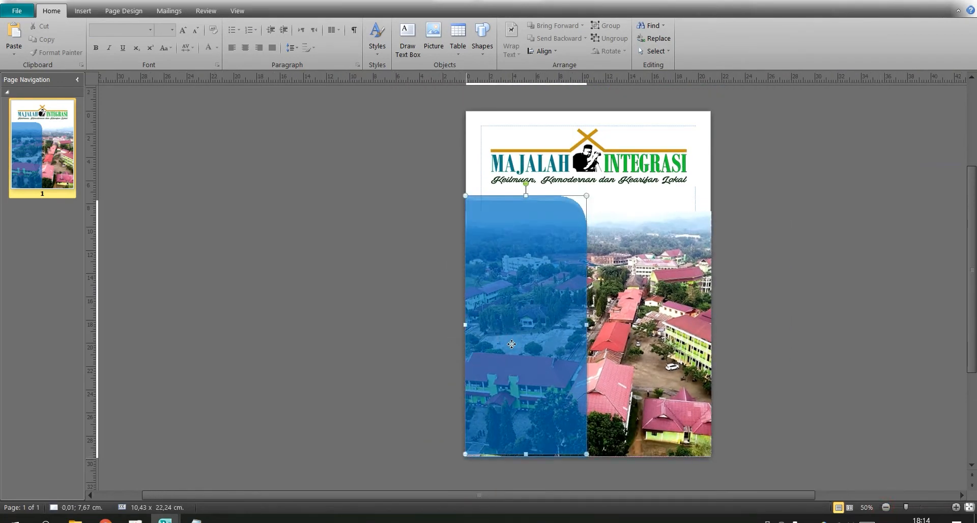
drag(512, 344, 511, 343)
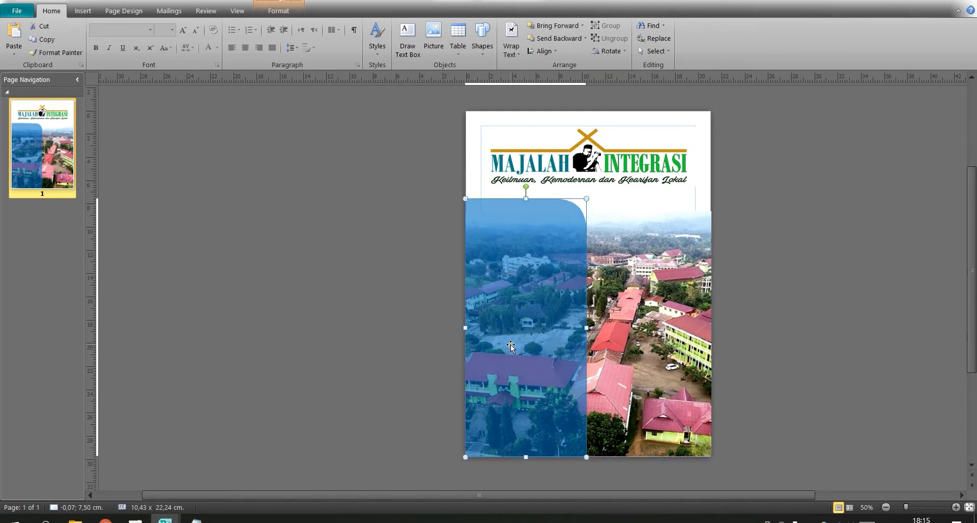
click(753, 520)
click(710, 522)
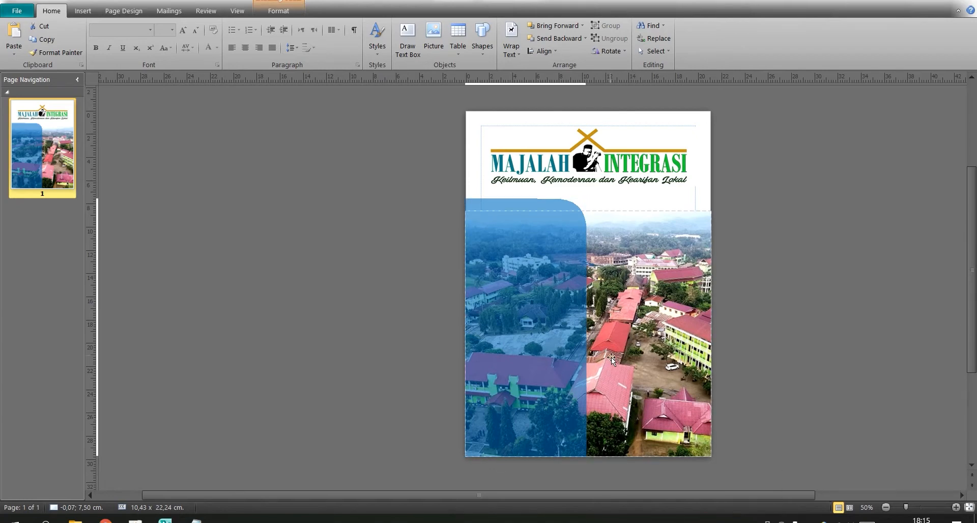
click(827, 285)
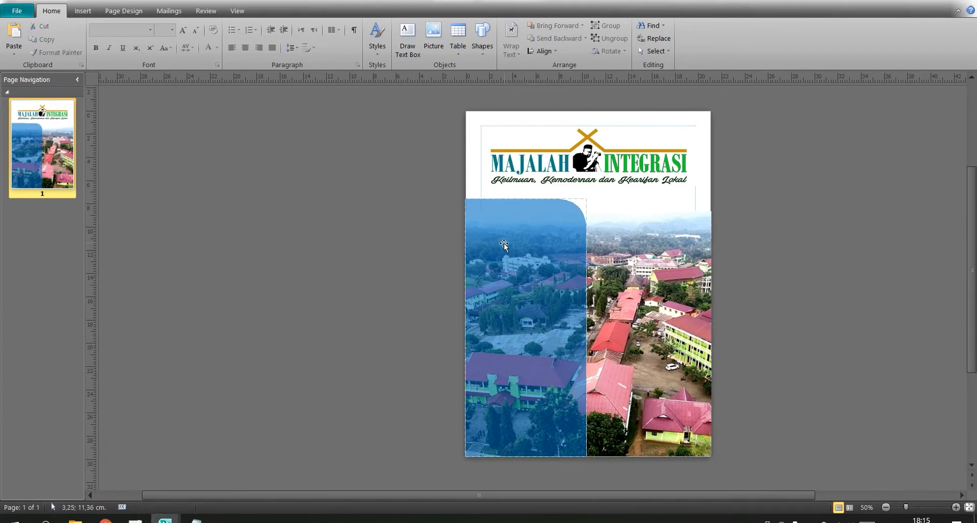
Extend the blue panel's left side slightly past the page edge, making it about 10.52 cm wide.
click(491, 206)
drag(466, 327, 464, 327)
click(789, 319)
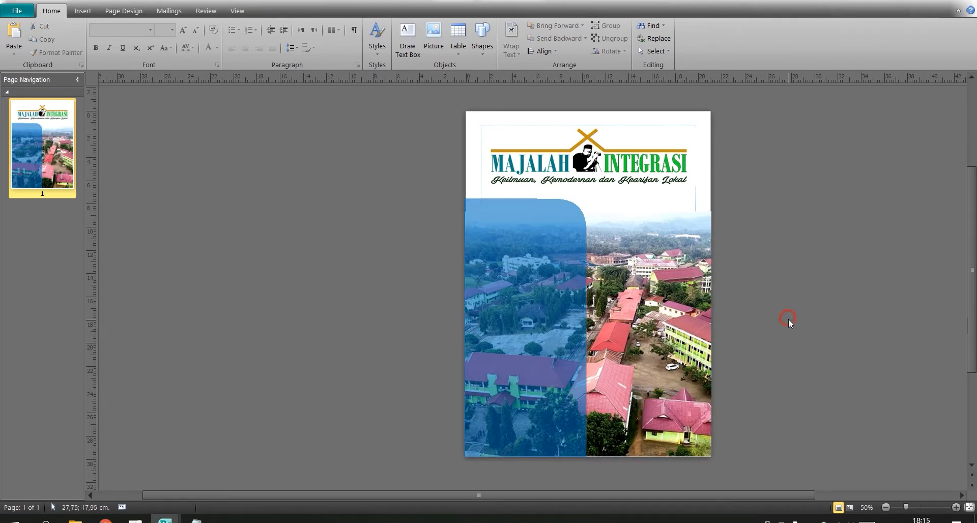
click(570, 265)
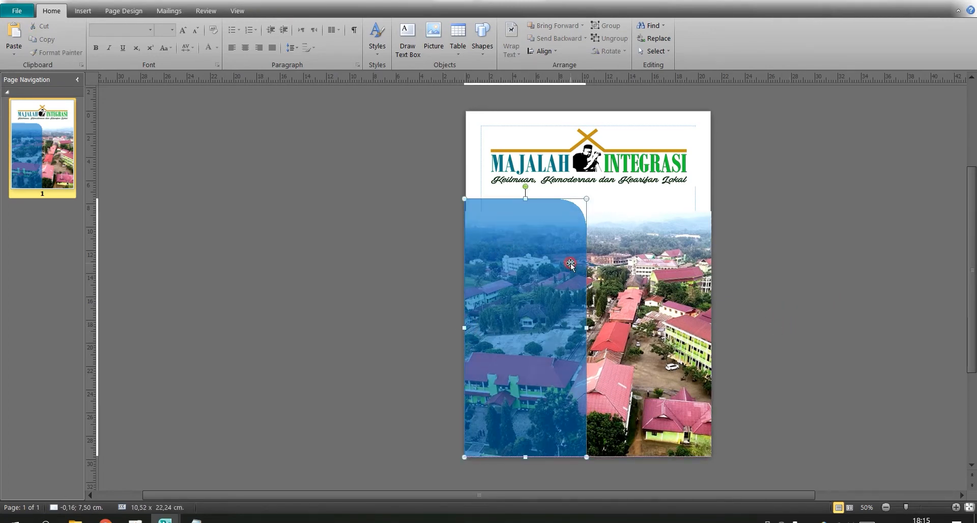
click(334, 181)
Draw a text box of about 7.80 x 17.15 cm over the blue panel.
click(83, 11)
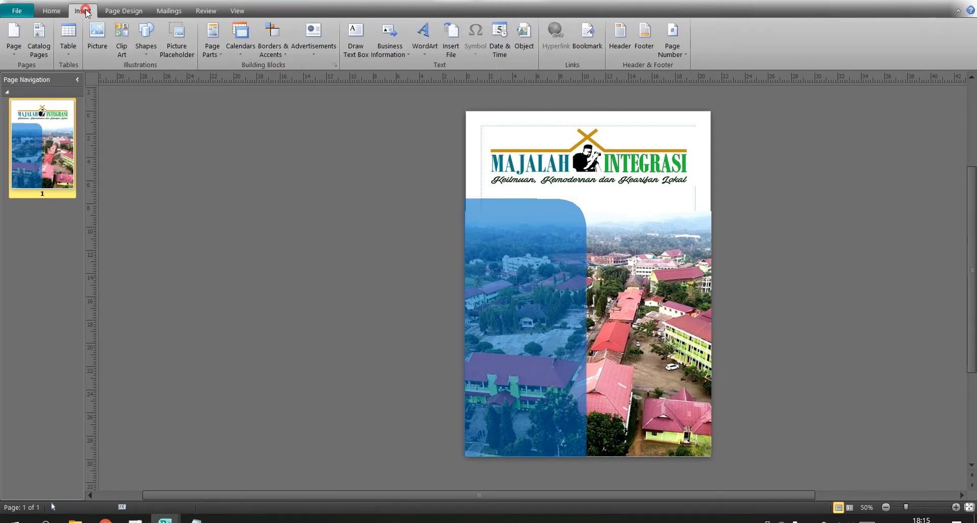
click(145, 39)
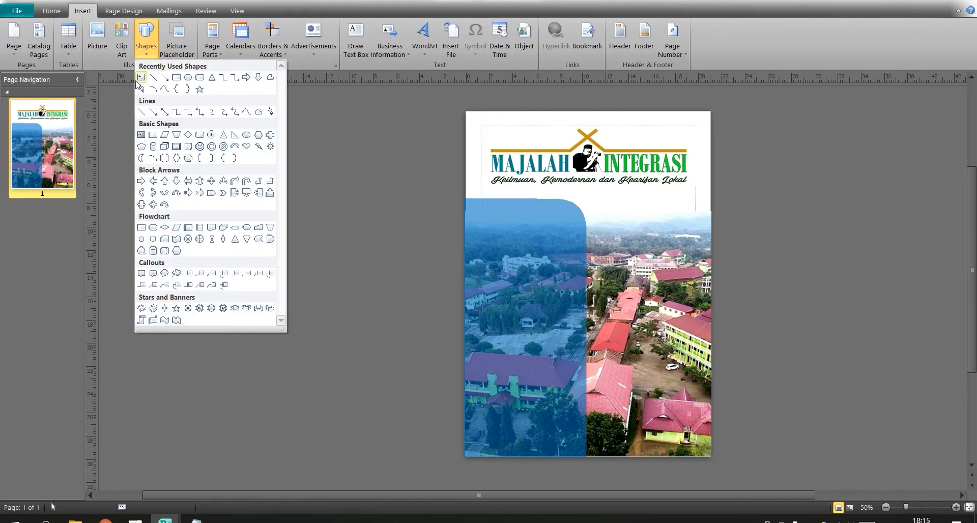
click(138, 79)
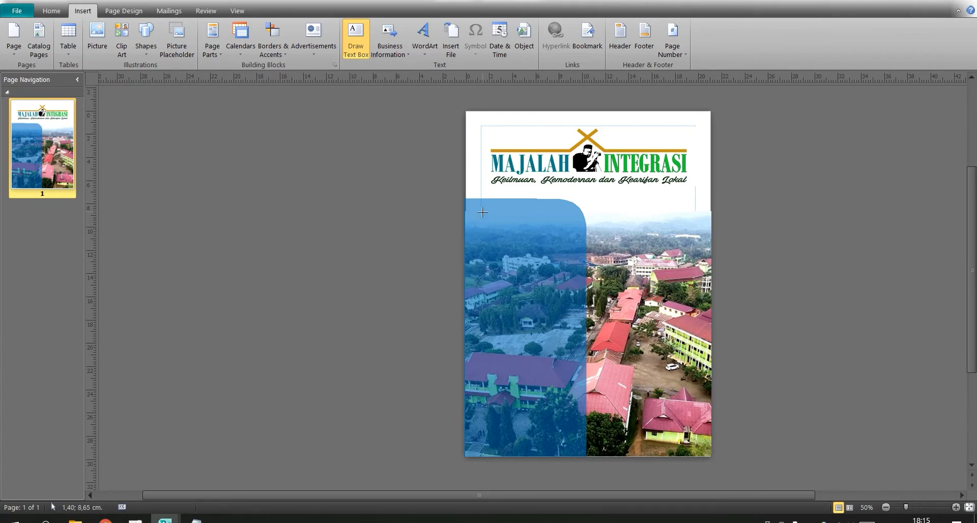
mouse_move(480, 207)
mouse_down()
mouse_move(578, 340)
mouse_move(565, 429)
mouse_move(572, 408)
mouse_up()
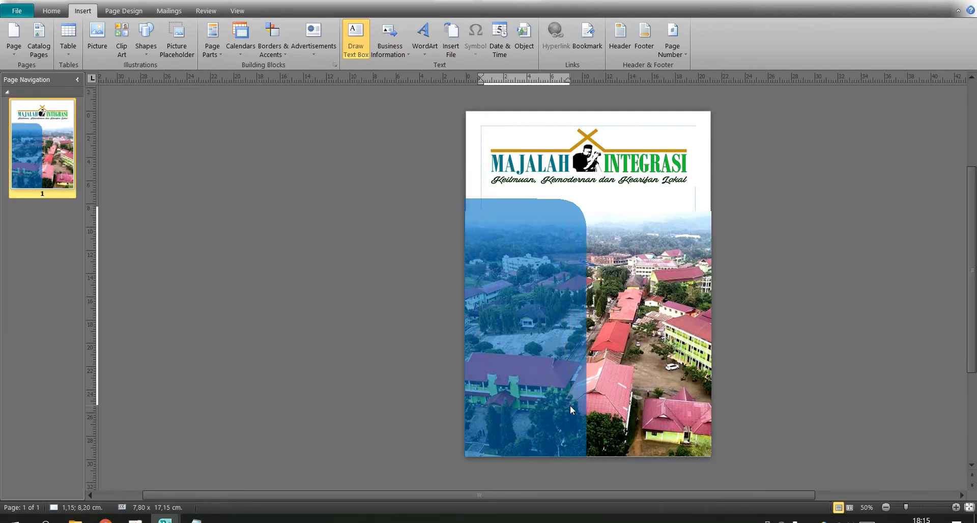
Copy the whole prepared list from PERISTIWA through ALUMNI in Notepad and paste it into the panel's text box.
click(196, 519)
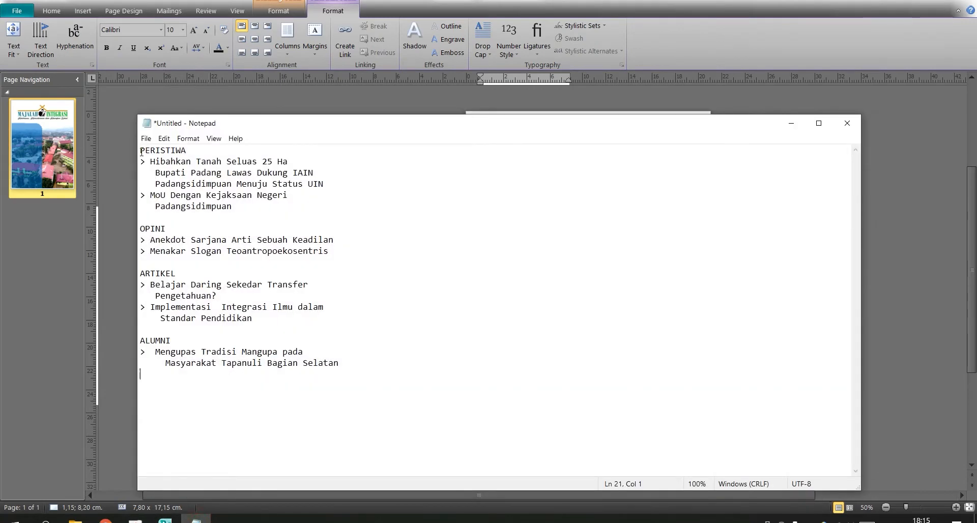
drag(141, 151, 353, 366)
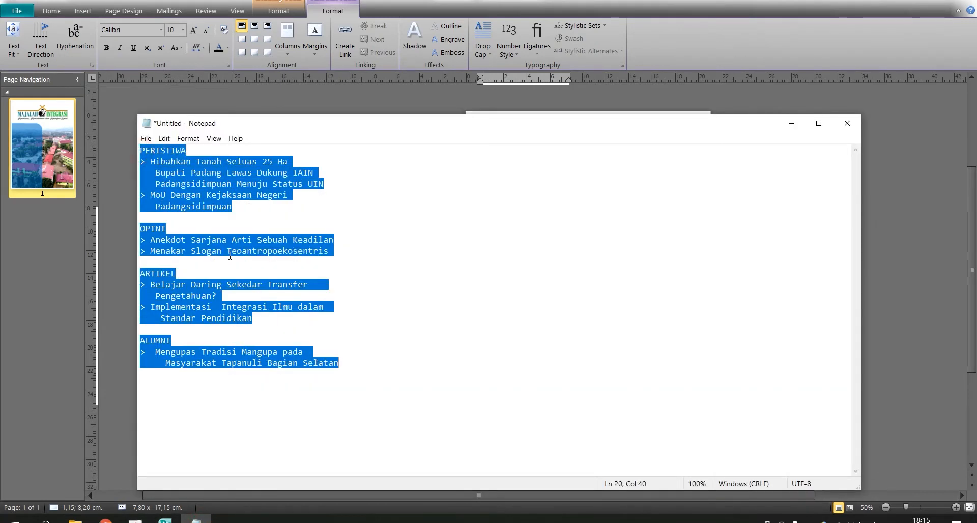
right_click(223, 247)
click(244, 278)
click(305, 105)
click(480, 246)
right_click(519, 264)
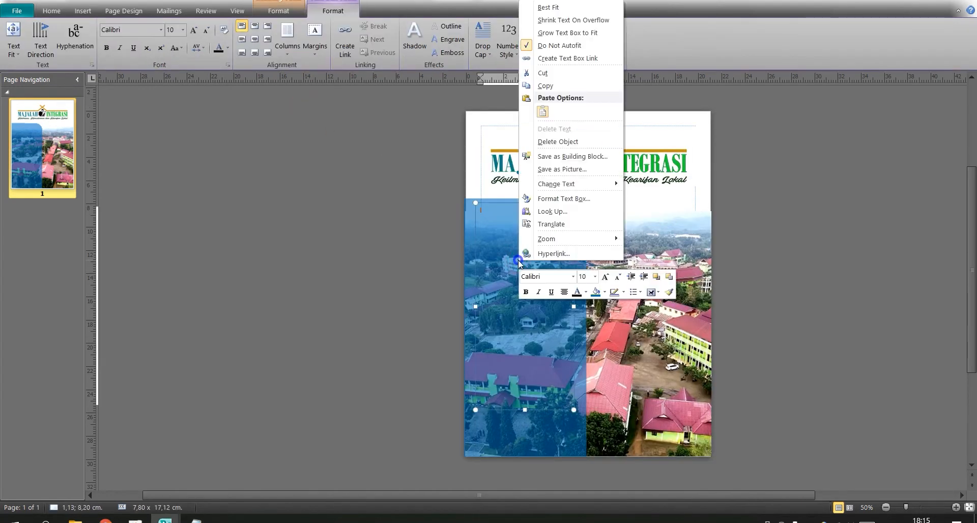
click(543, 111)
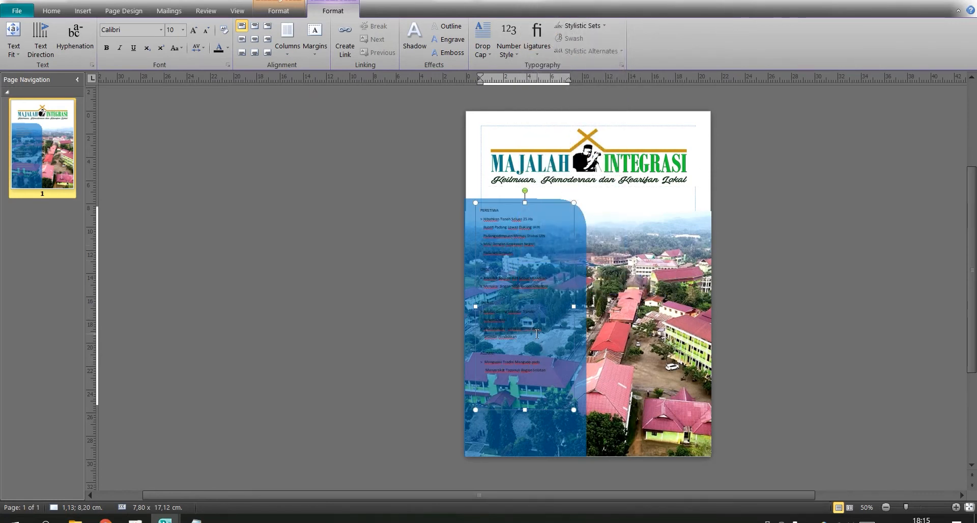
Format all the pasted text in Berlin Sans FB with a white font colour.
key(ctrl+a)
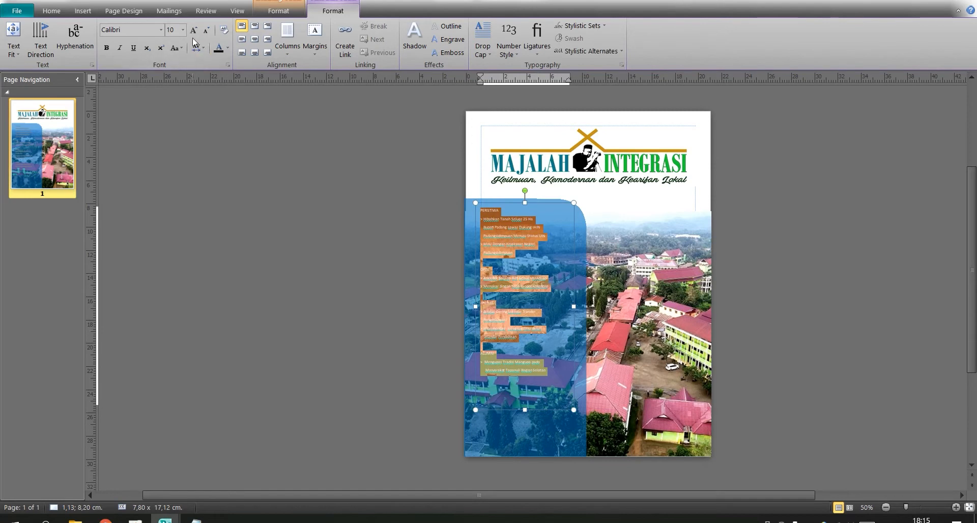
click(160, 31)
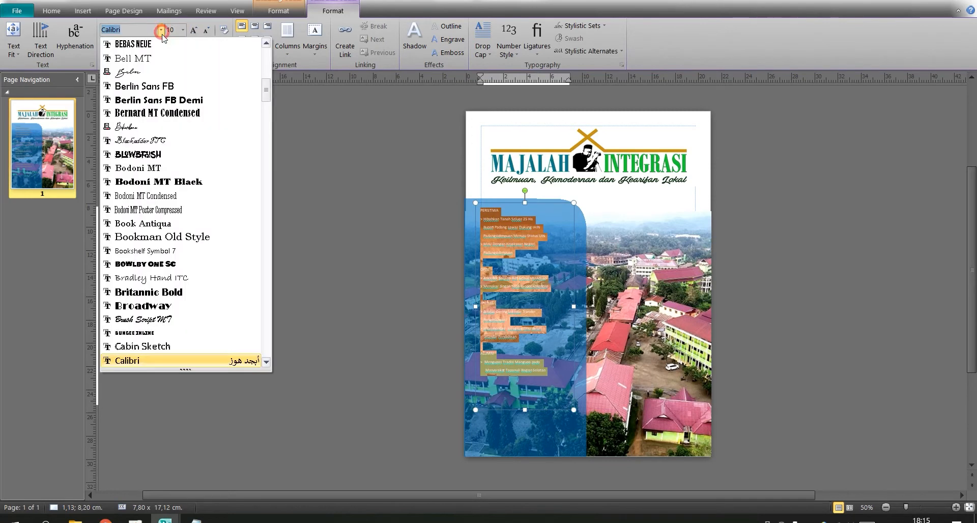
click(151, 87)
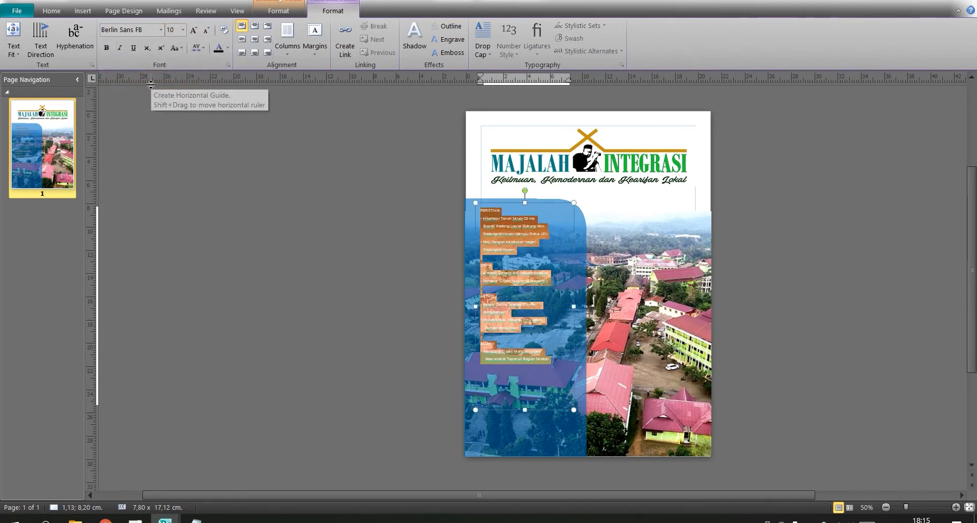
click(228, 48)
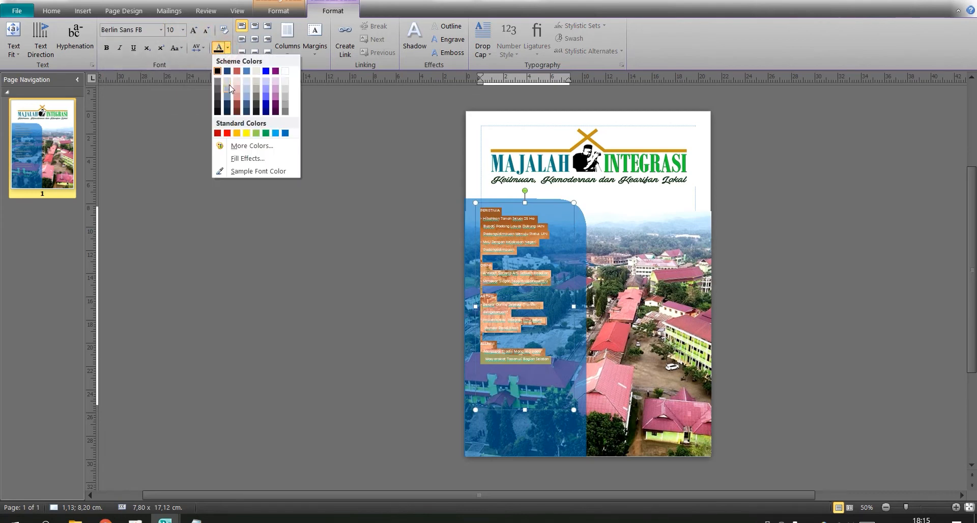
click(288, 71)
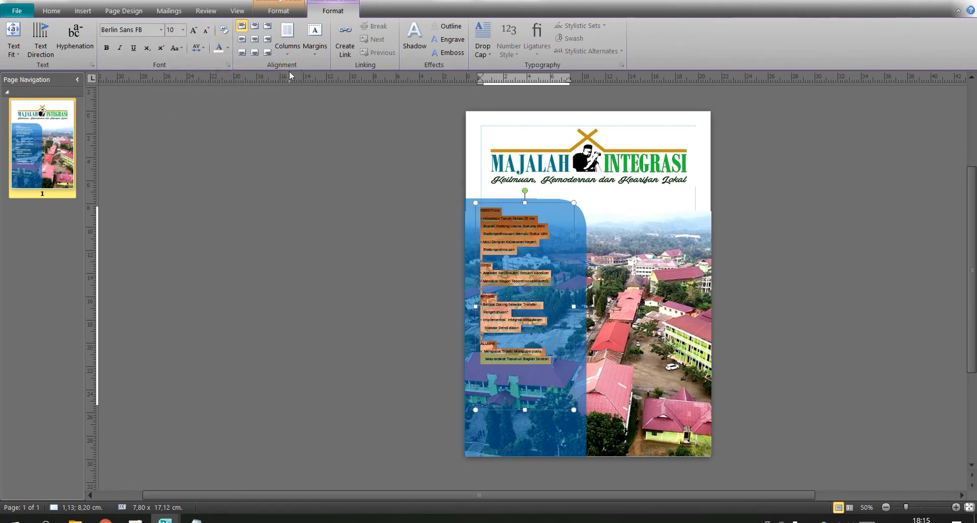
Set the size of all the pasted text to 12 pt so the full list fits inside the text box.
click(194, 31)
click(196, 33)
click(196, 32)
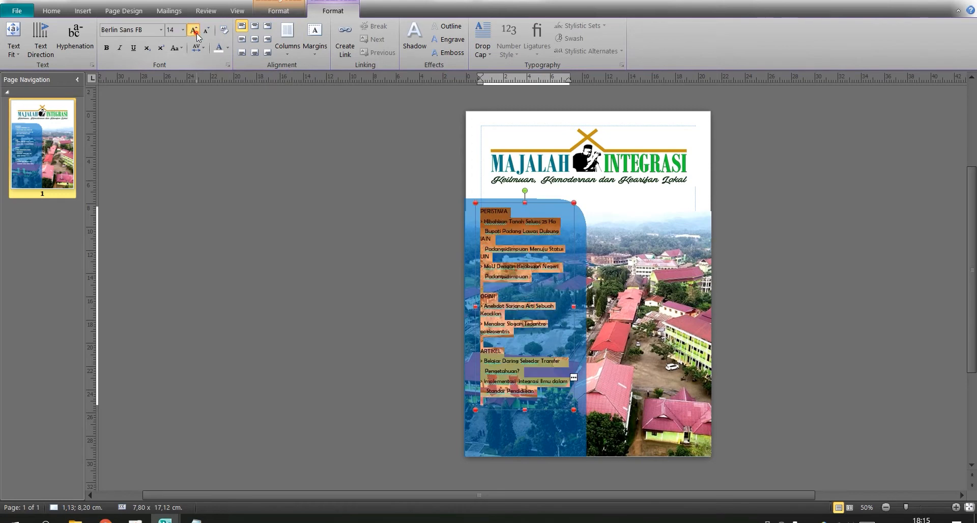
click(196, 32)
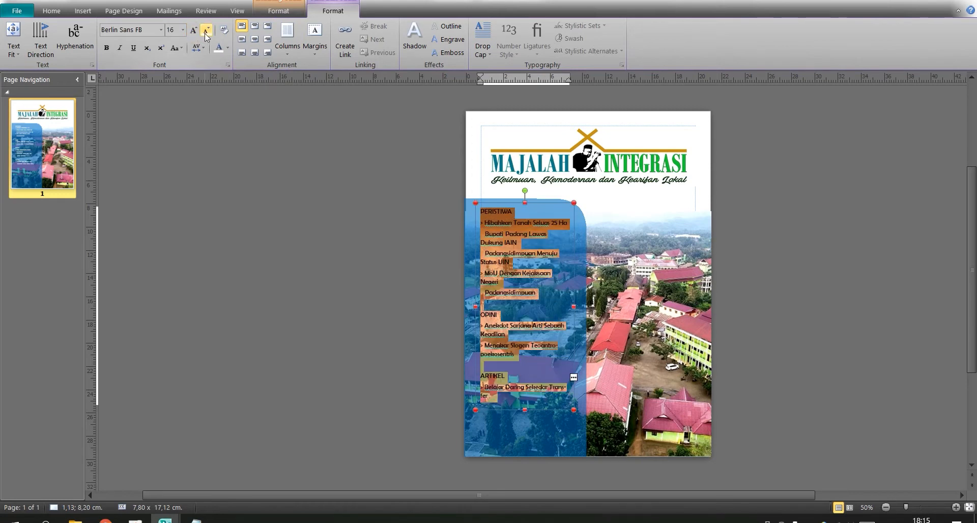
click(206, 32)
click(206, 31)
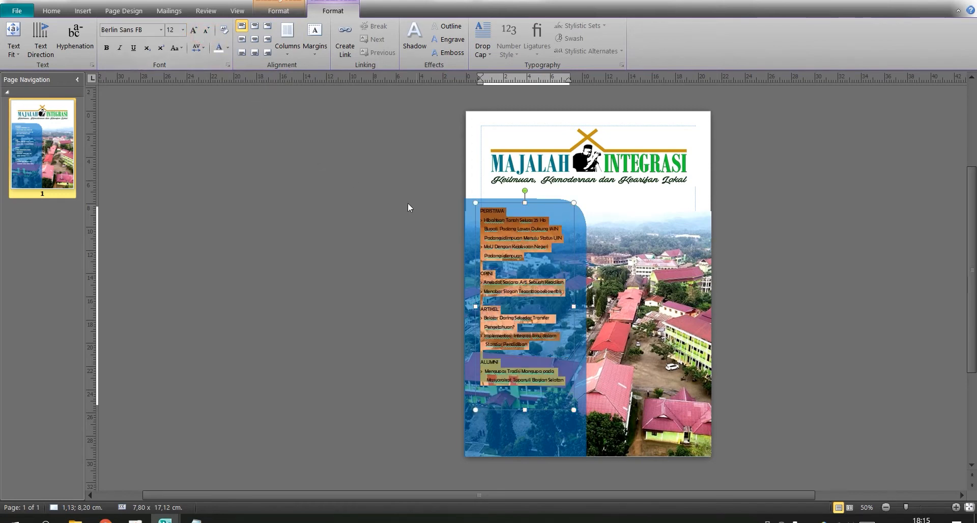
click(506, 267)
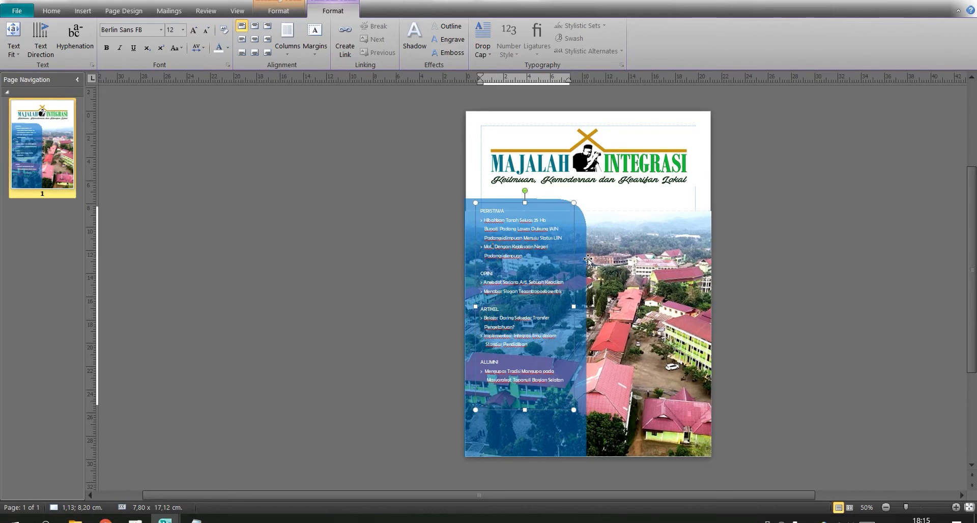
Change the rounded panel's fill to the darkest shade of the black scheme colour.
click(582, 223)
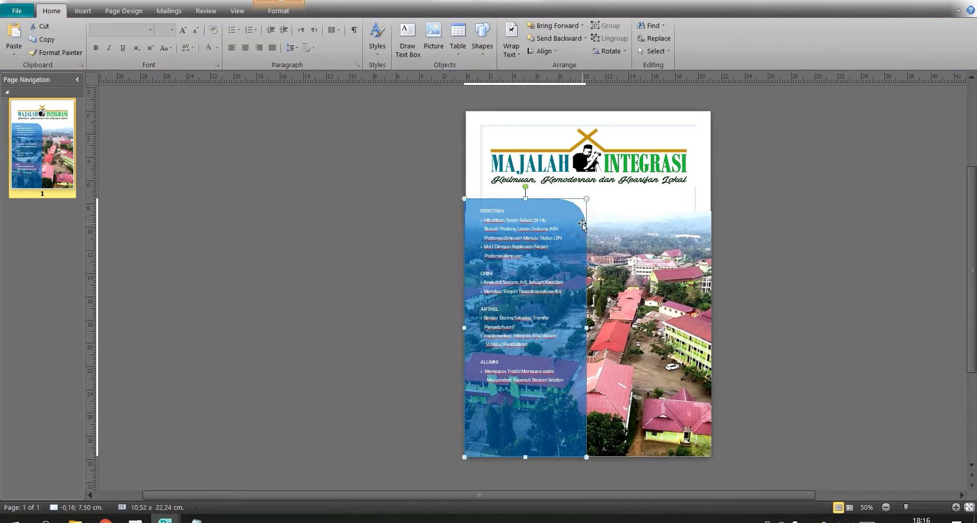
click(278, 10)
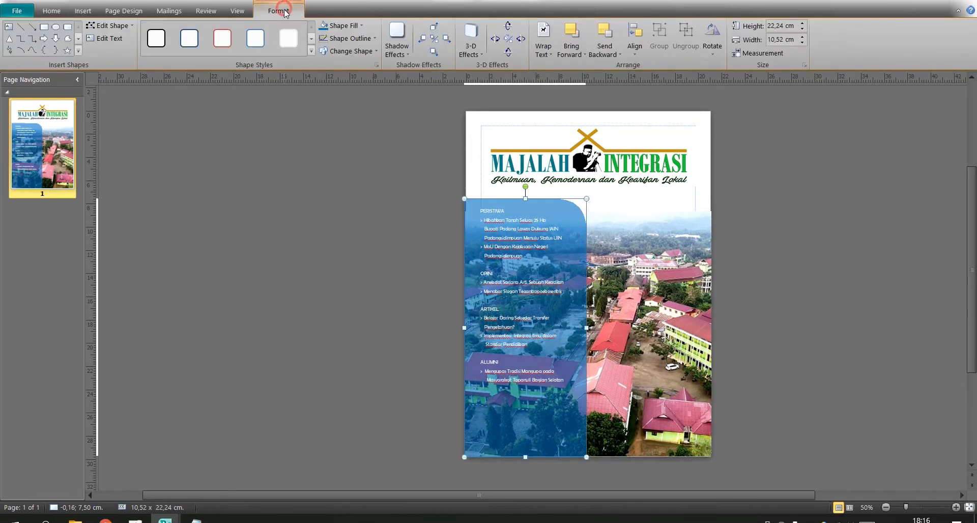
click(341, 25)
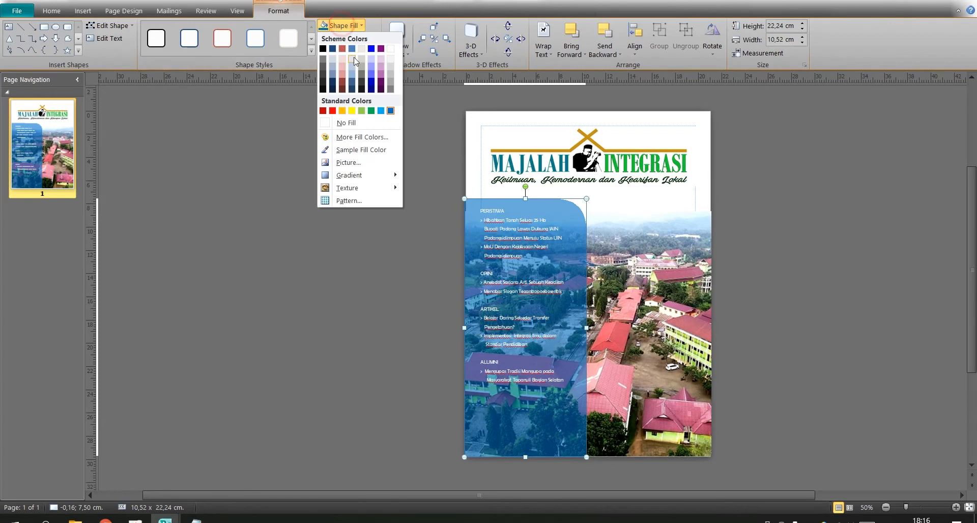
click(323, 90)
click(370, 250)
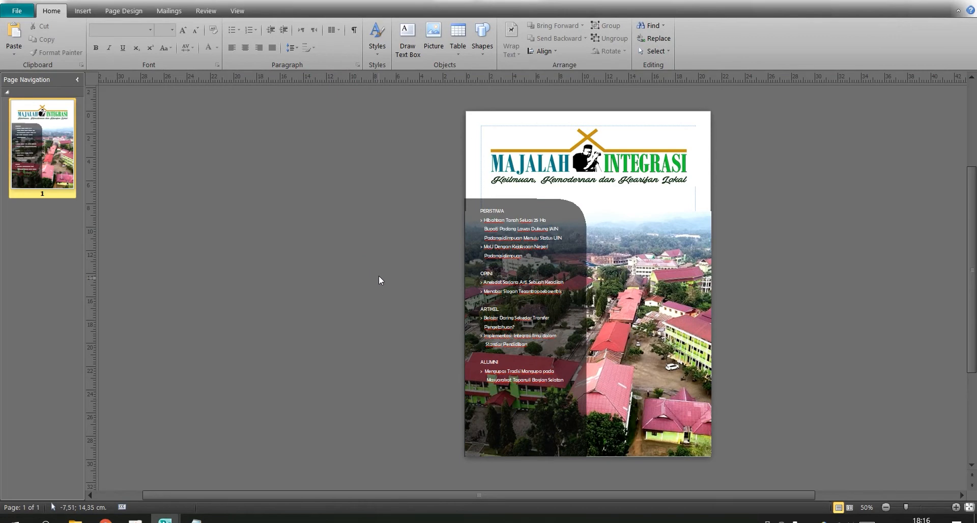
Colour the PERISTIWA heading standard yellow.
click(505, 214)
drag(505, 213, 478, 214)
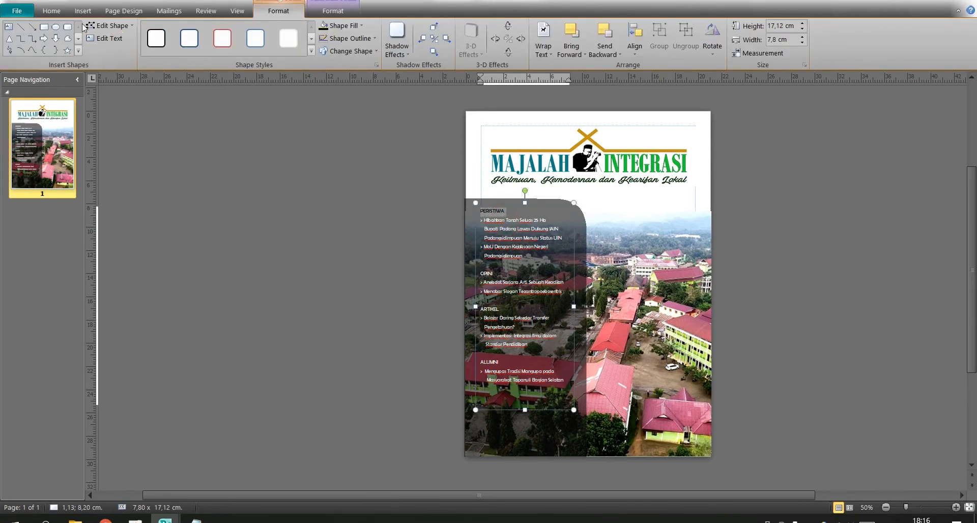
click(51, 10)
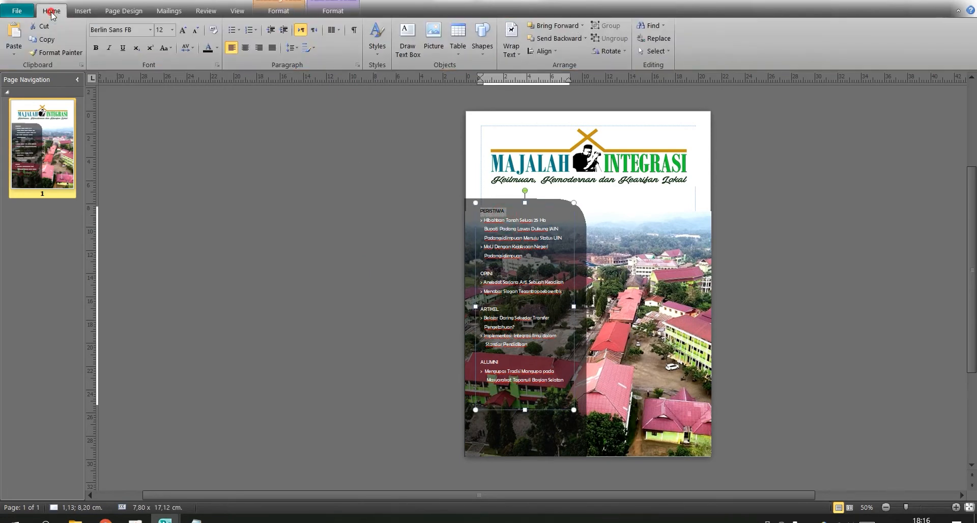
click(217, 48)
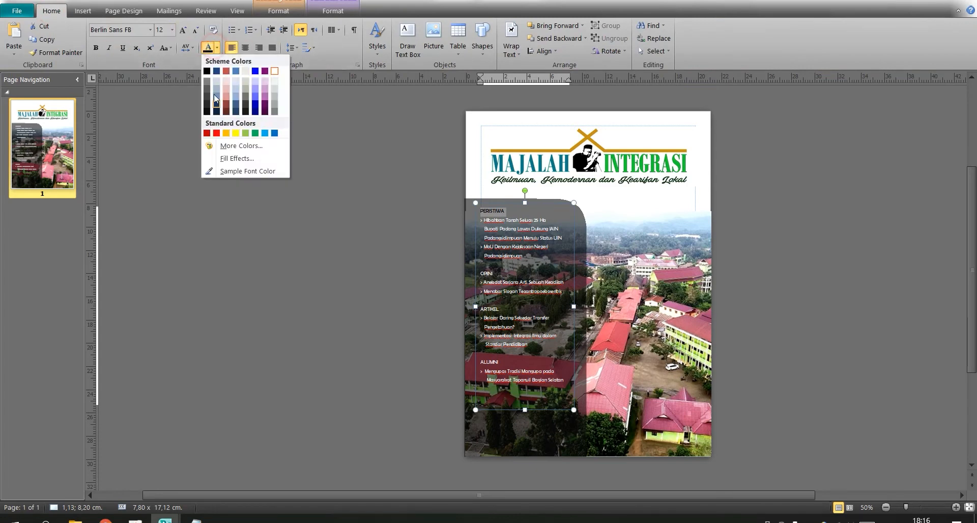
click(235, 134)
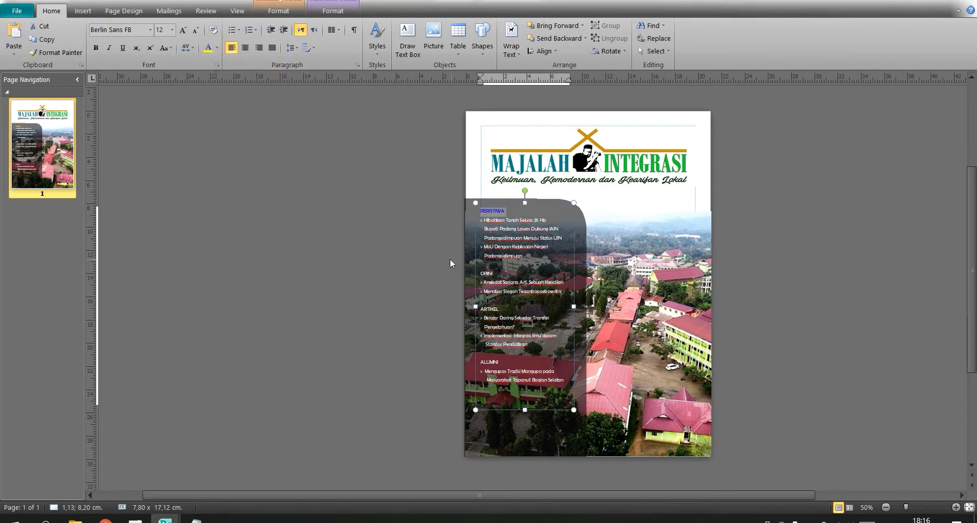
Colour the OPINI heading in the standard dark red and the ARTIKEL heading in the standard light green.
drag(491, 275, 479, 275)
click(216, 48)
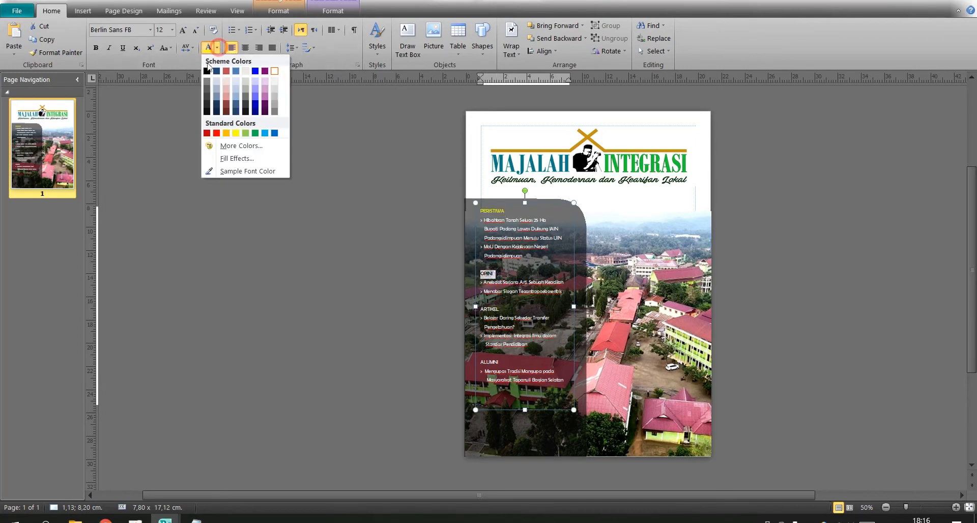
click(206, 134)
click(497, 312)
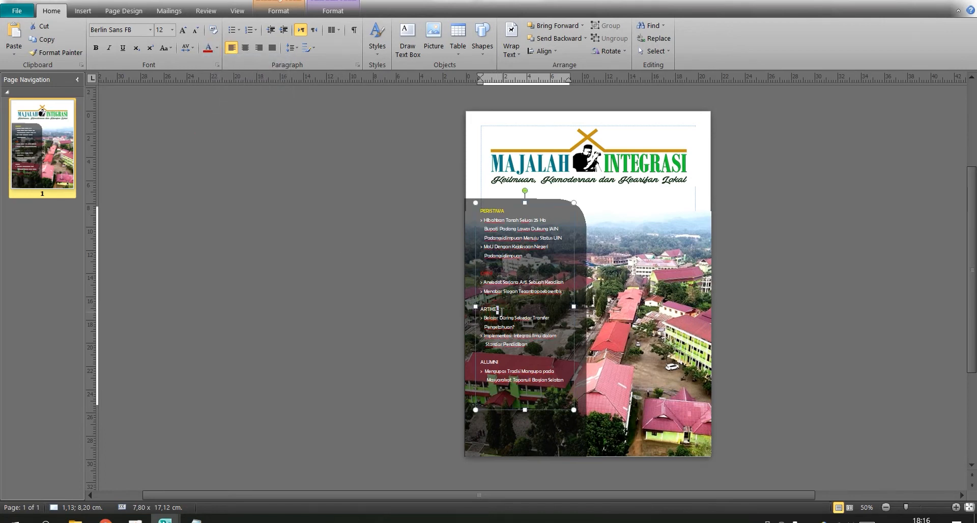
drag(500, 312, 477, 313)
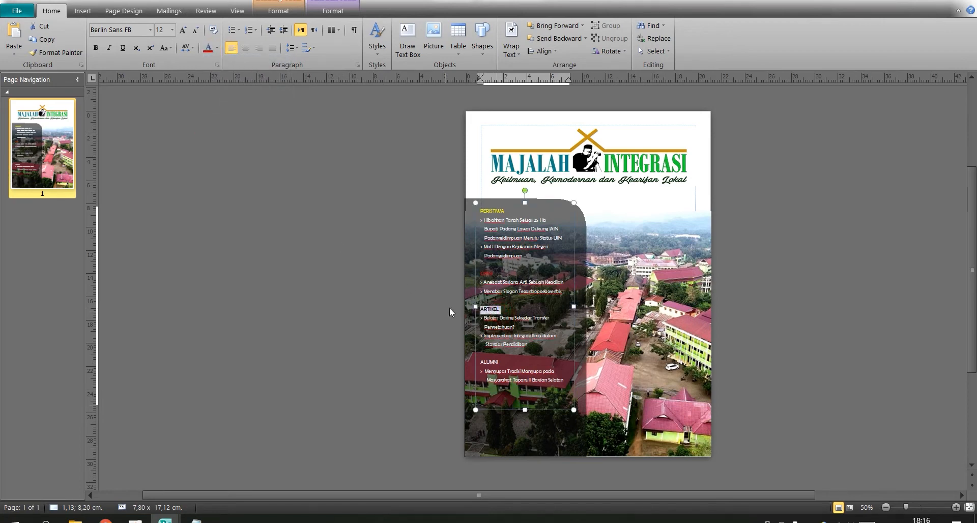
click(217, 48)
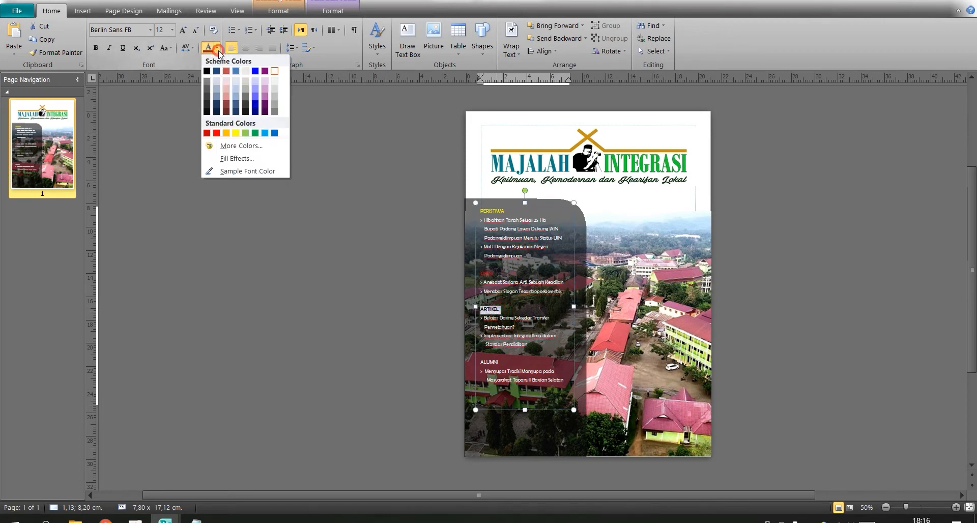
click(246, 134)
Colour the ALUMNI heading in the standard blue.
click(499, 355)
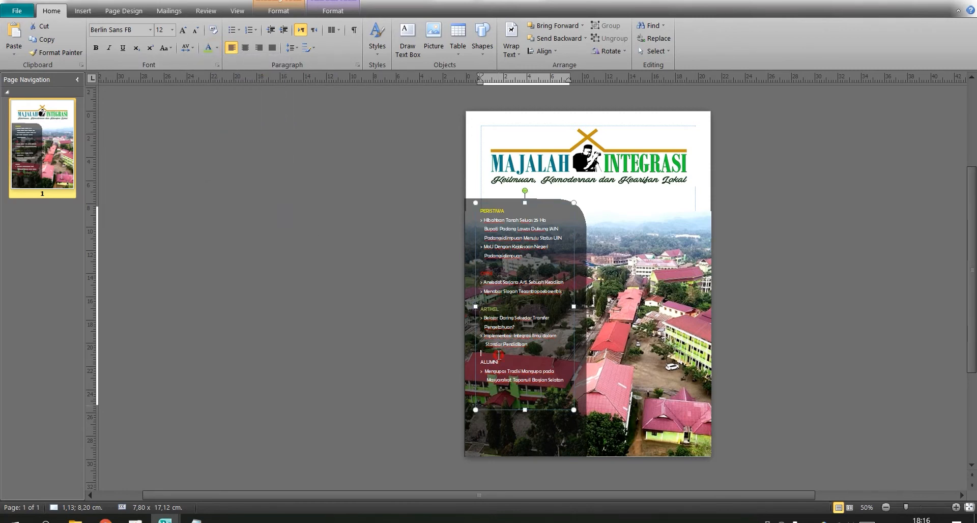
drag(501, 363, 478, 354)
click(218, 49)
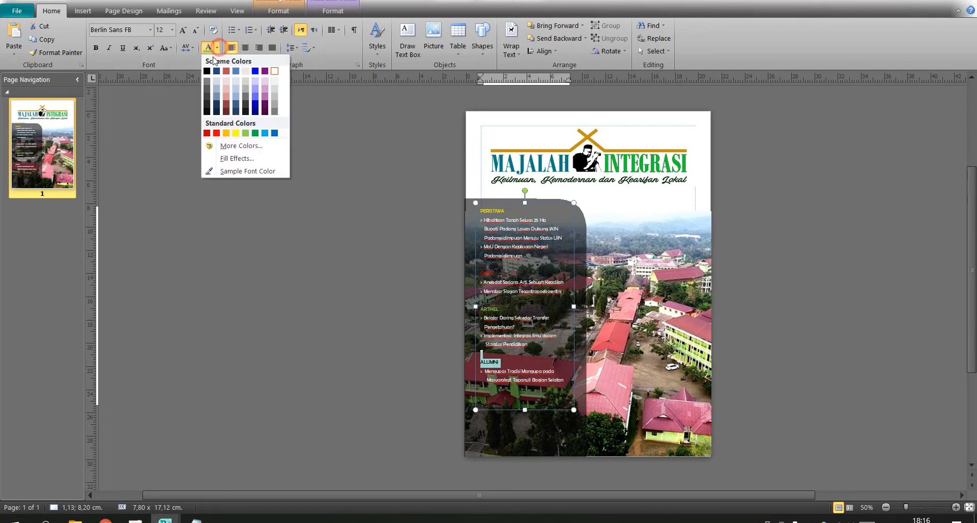
click(274, 133)
click(330, 224)
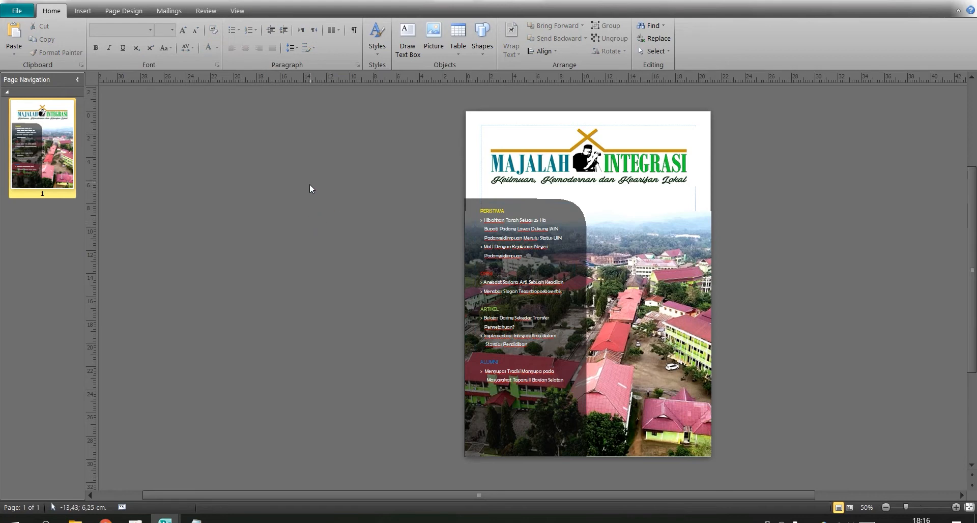
Draw a rectangle about 4.91 cm wide and 0.79 cm high over the PERISTIWA heading and set its text wrapping to None.
click(83, 12)
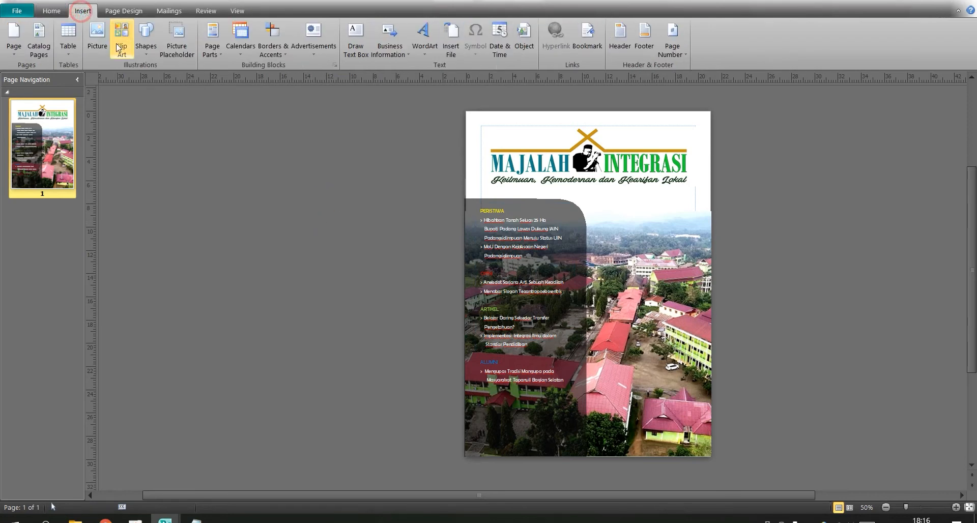
click(142, 58)
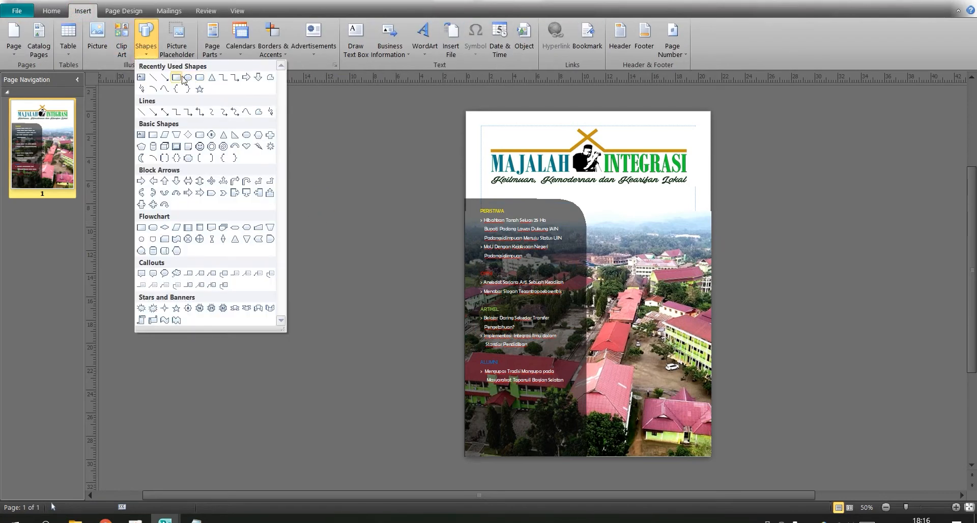
click(176, 78)
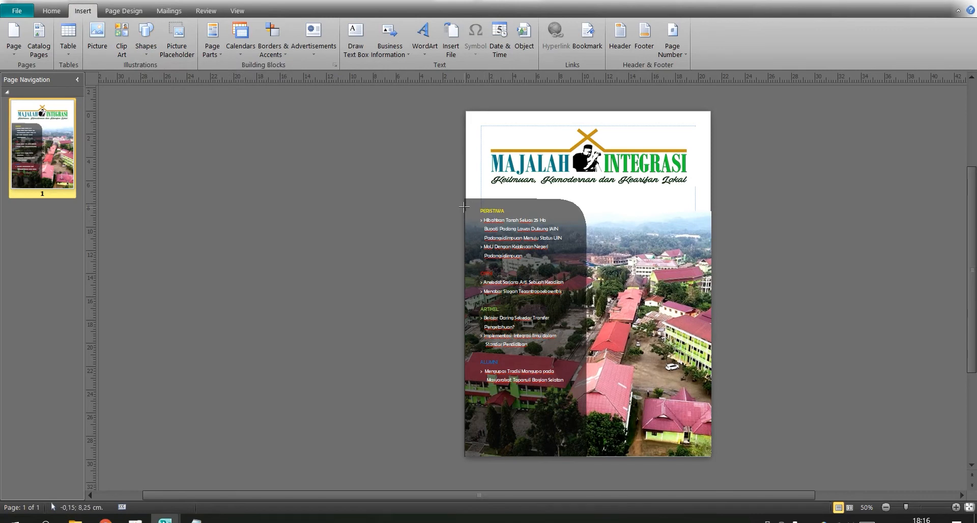
drag(464, 205, 522, 215)
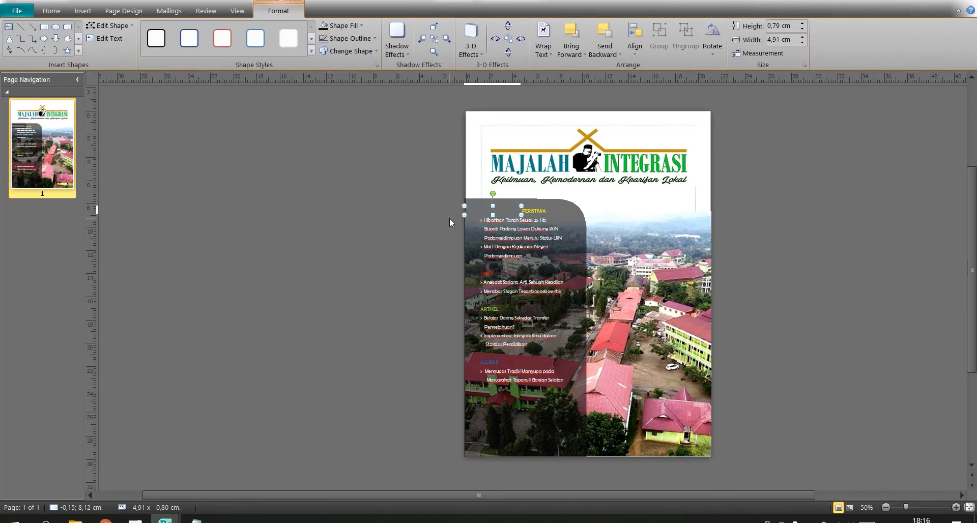
click(547, 54)
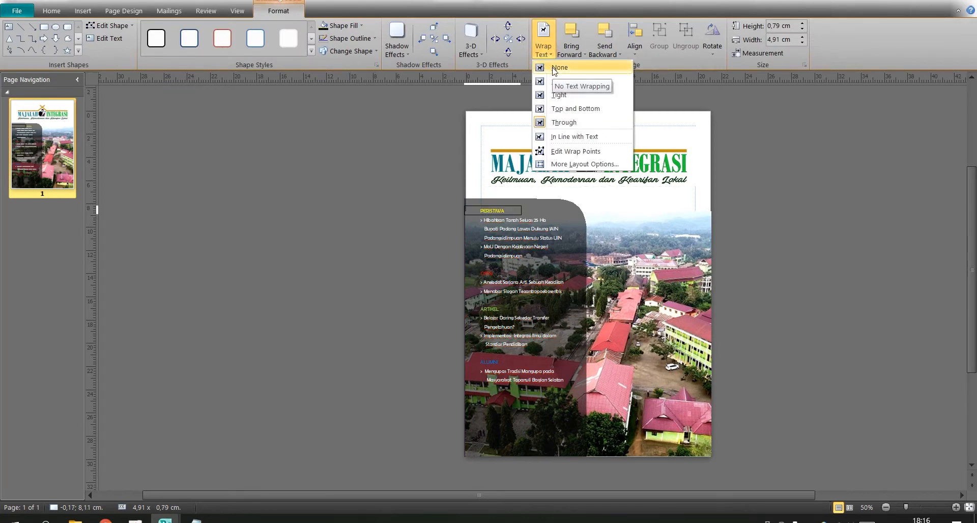
click(555, 66)
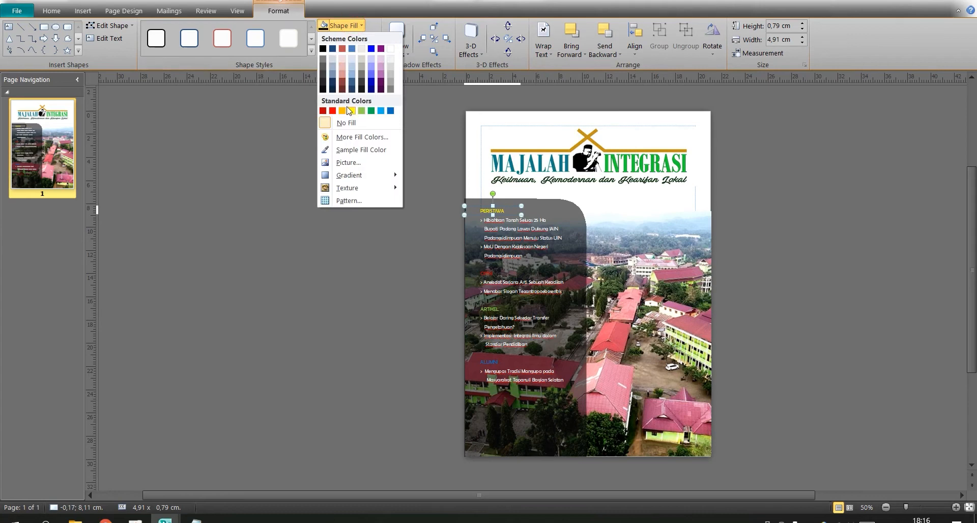
Fill the rectangle over PERISTIWA with a light grey shade and remove its outline.
click(392, 72)
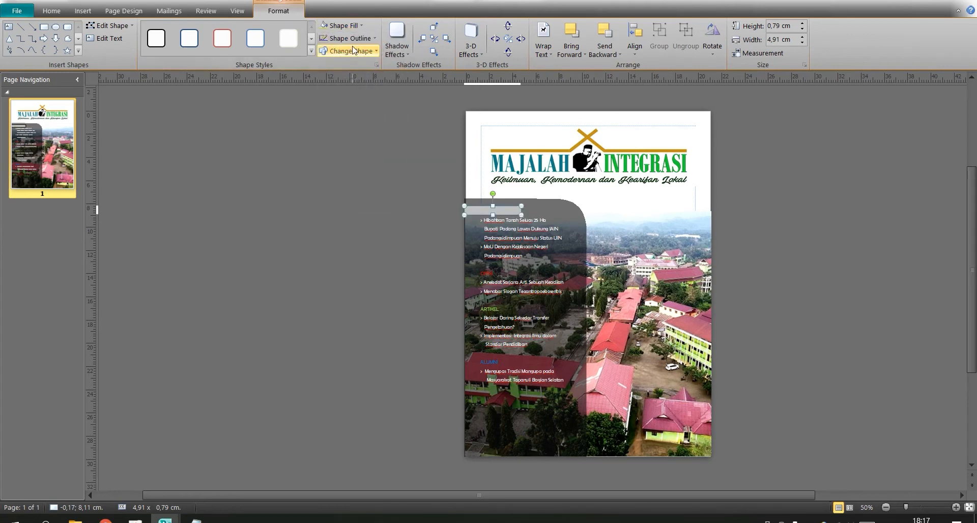
click(350, 38)
click(359, 134)
Send the rectangle backward behind the PERISTIWA text and fill it with a dark shade of the scheme blue.
click(573, 55)
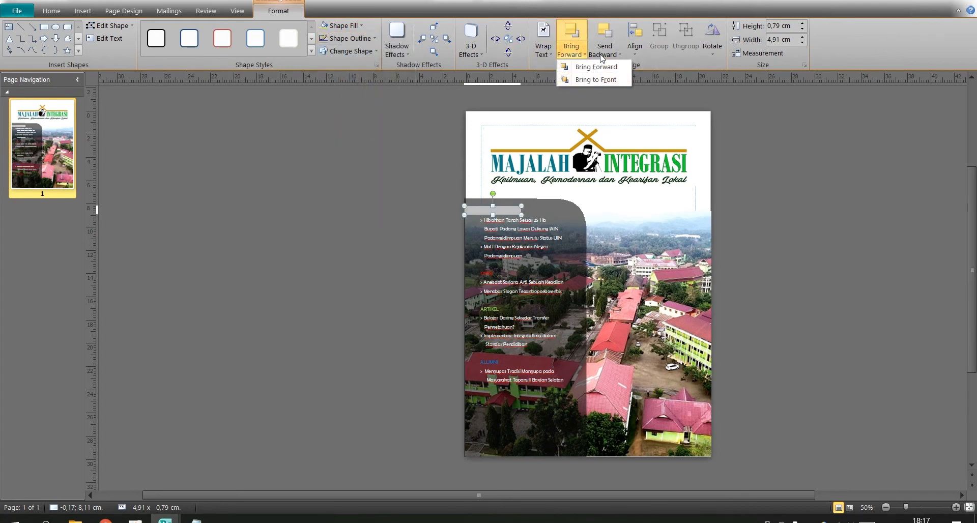
click(611, 39)
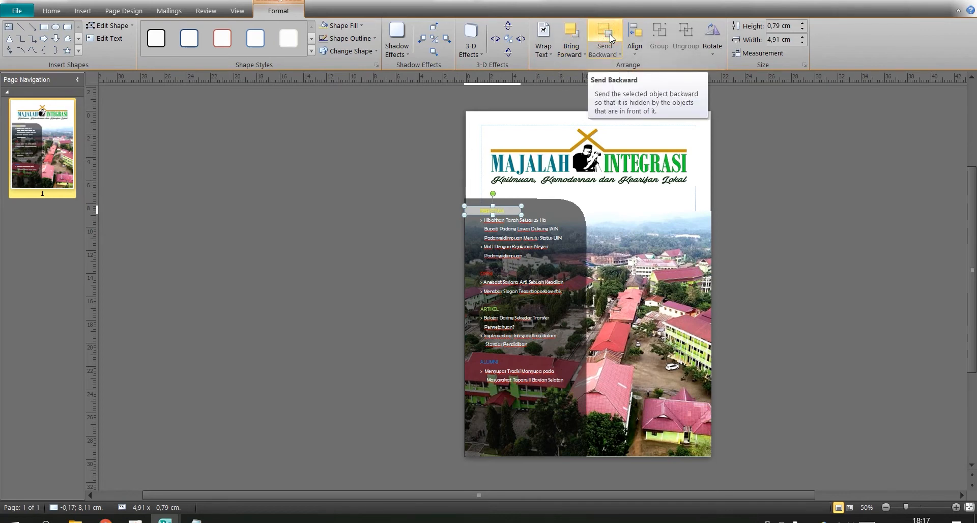
click(357, 27)
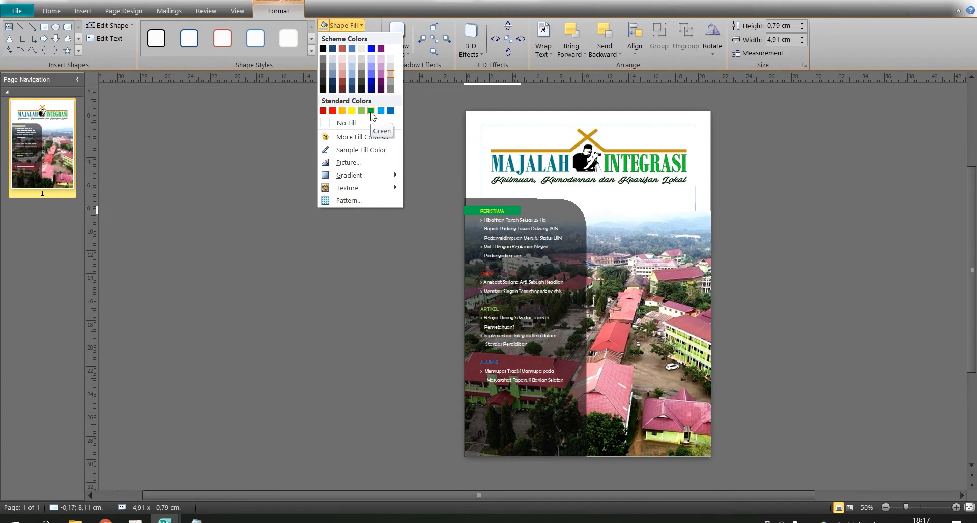
click(371, 83)
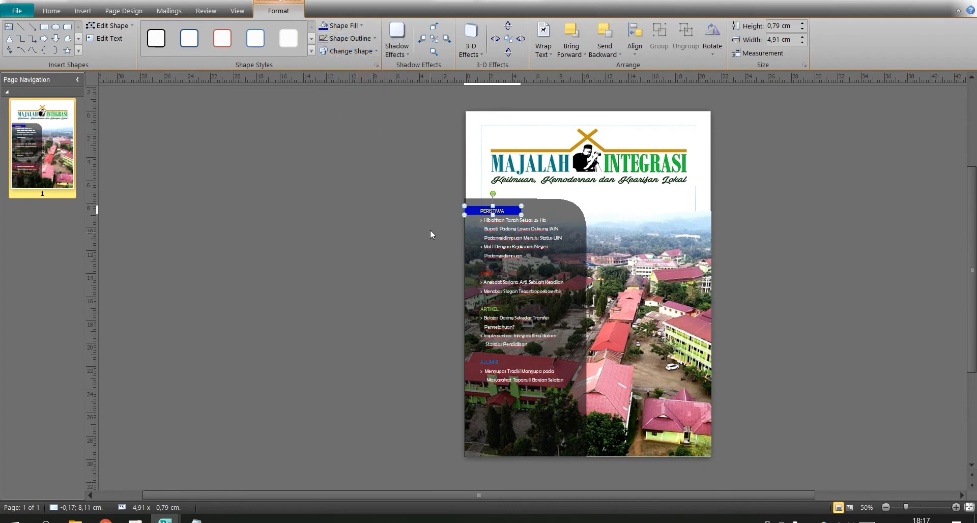
Copy the blue bar straight down onto the OPINI heading and send the copy backward behind the text.
drag(906, 507, 928, 508)
scroll(848, 467, down, 5)
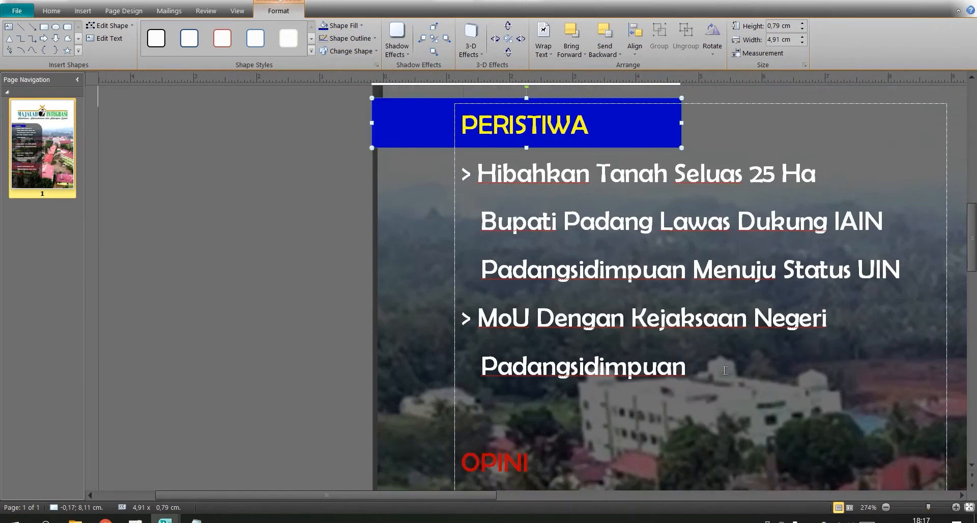
scroll(437, 206, up, 5)
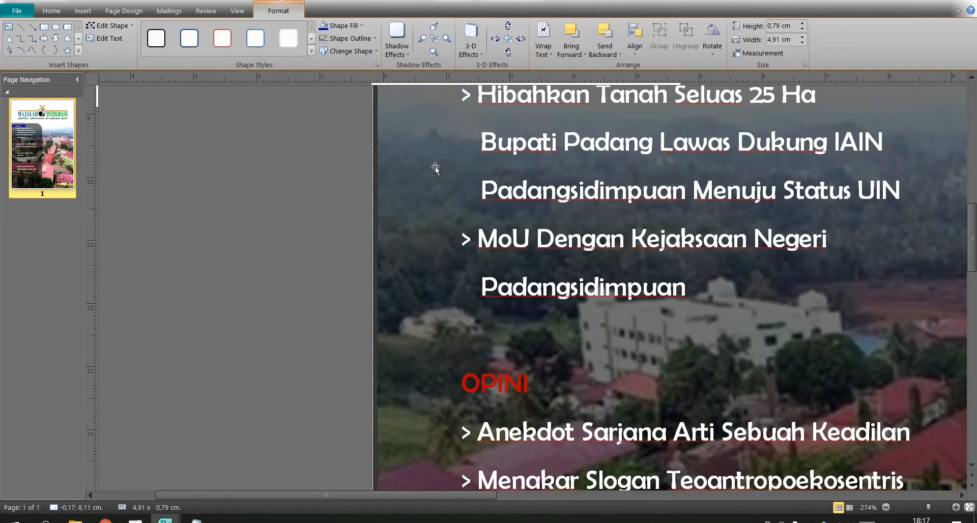
scroll(427, 203, down, 3)
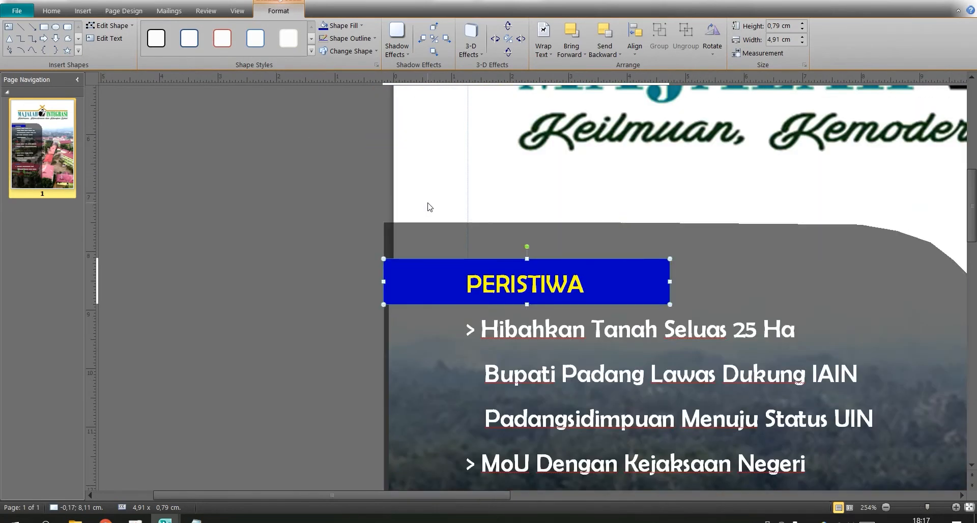
scroll(443, 259, down, 3)
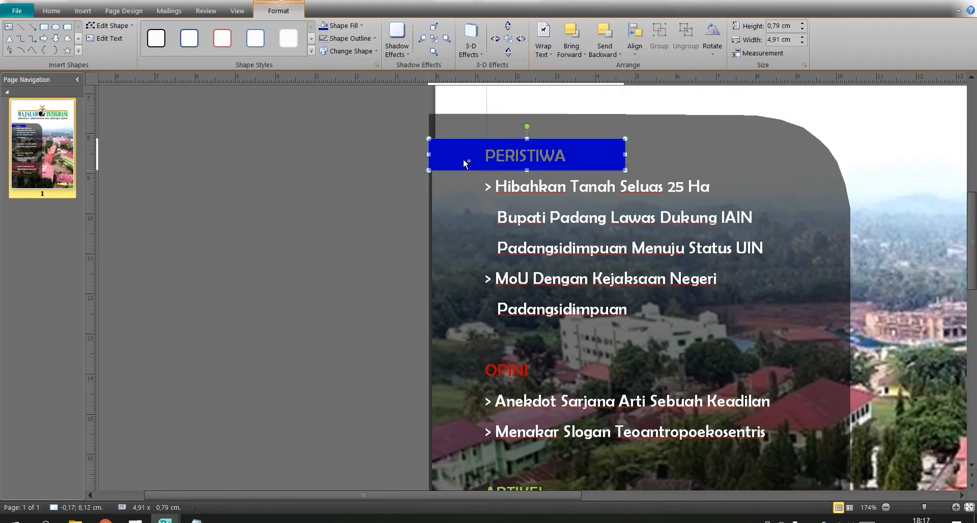
drag(463, 158, 463, 375)
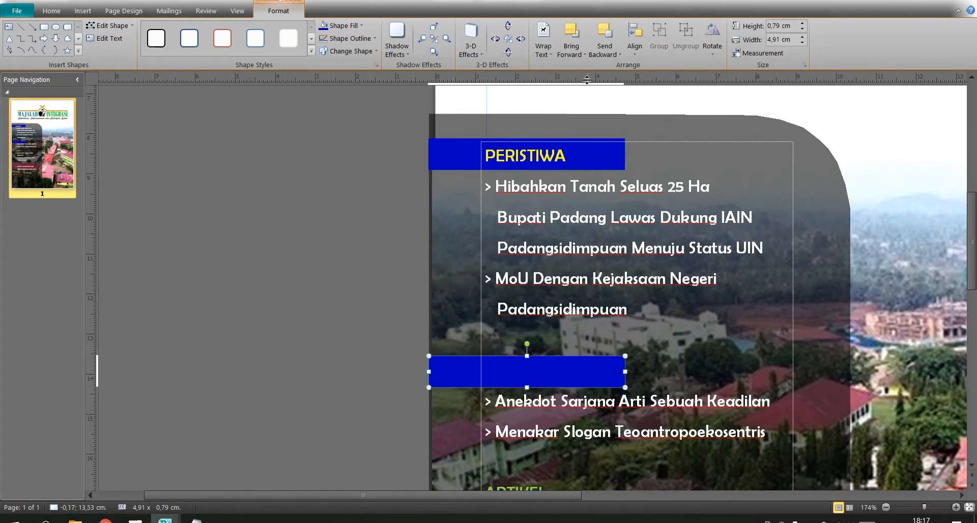
click(612, 35)
Change the fill of the bar behind the OPINI heading to standard yellow.
scroll(561, 234, down, 5)
scroll(561, 222, down, 1)
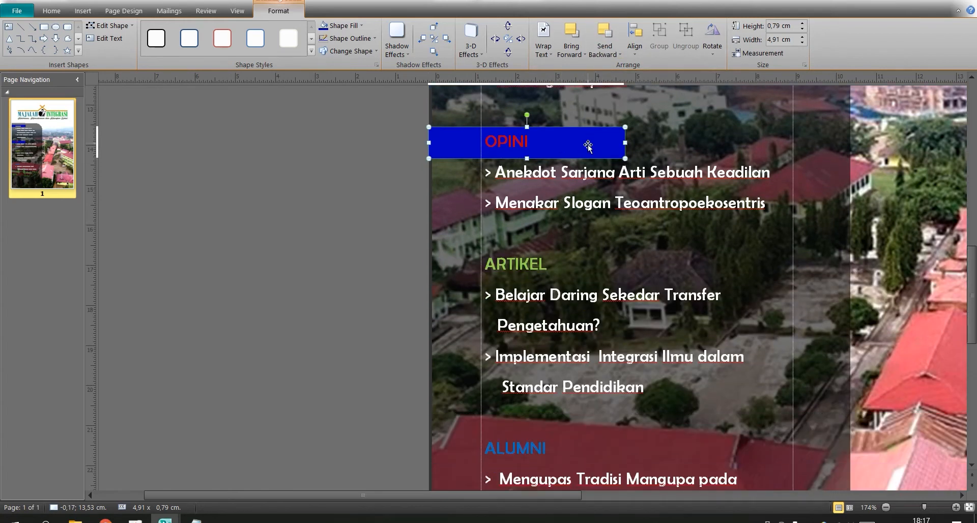
click(340, 25)
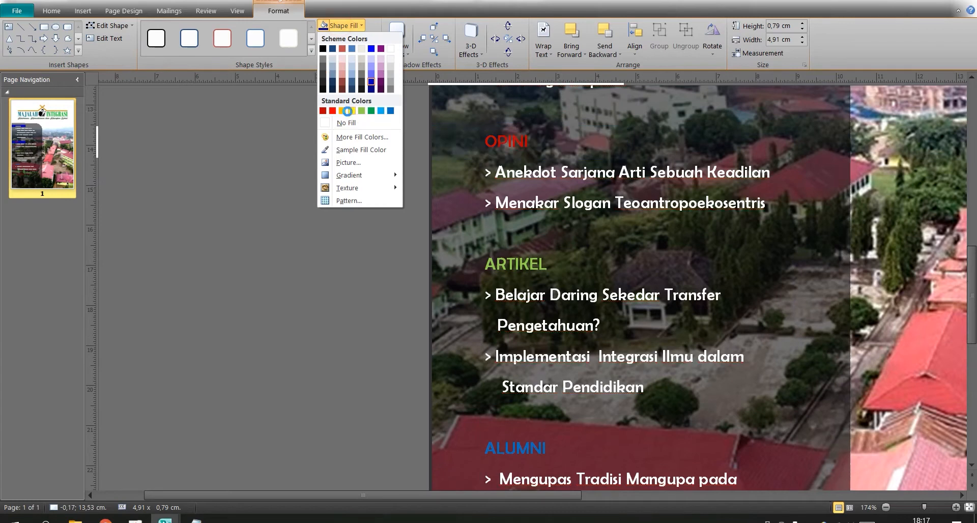
click(351, 111)
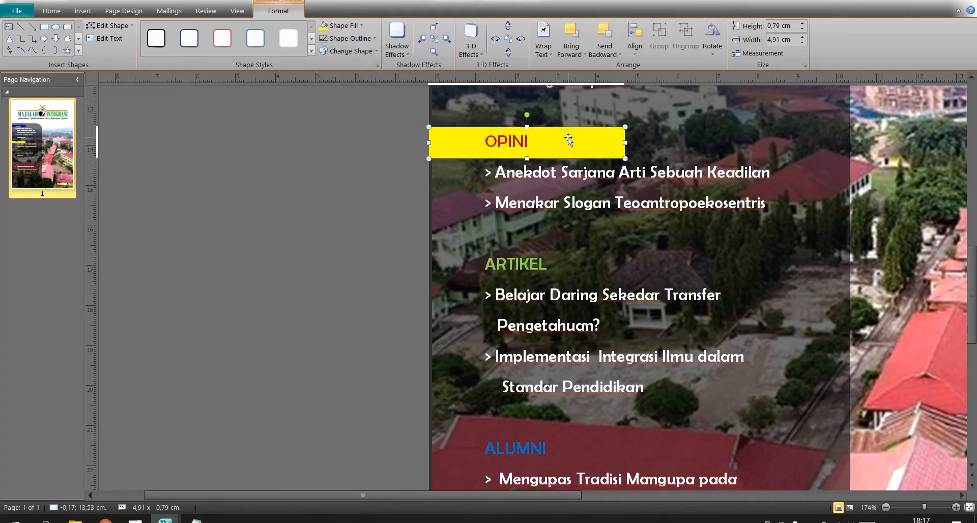
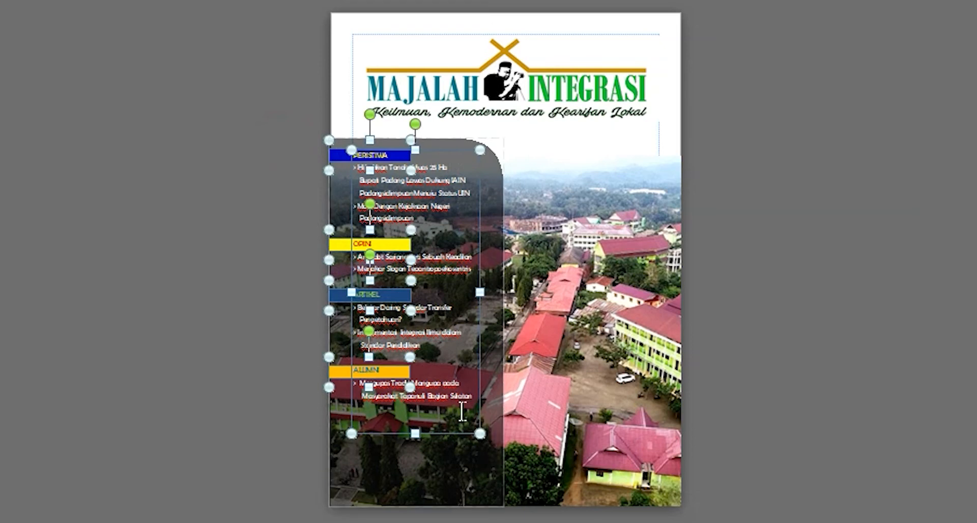
Group the four heading bars with the contents text box and widen the group slightly toward the dark panel's right edge.
right_click(430, 438)
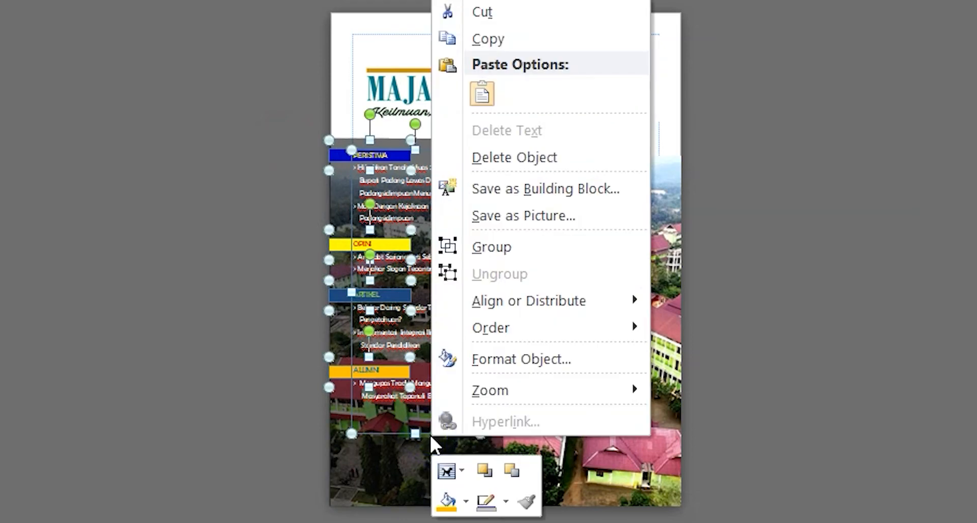
click(515, 248)
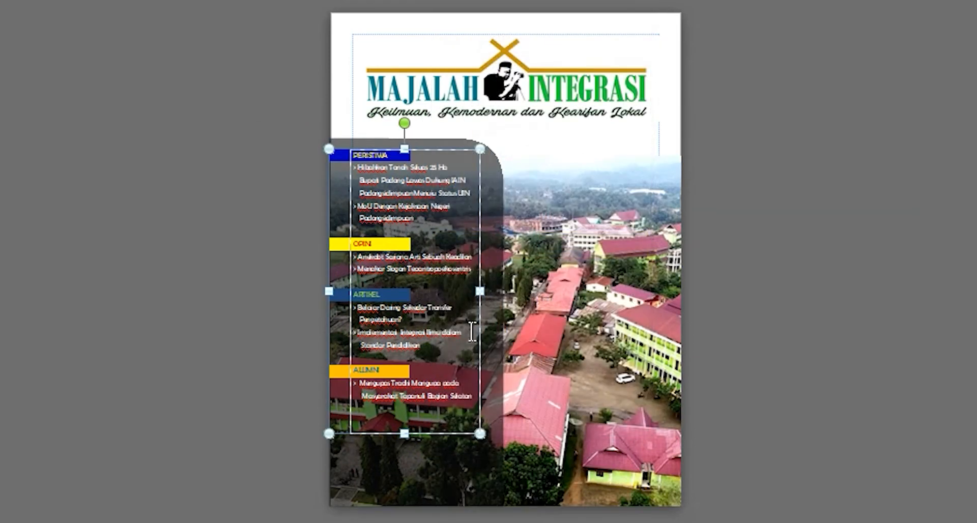
drag(480, 291, 490, 293)
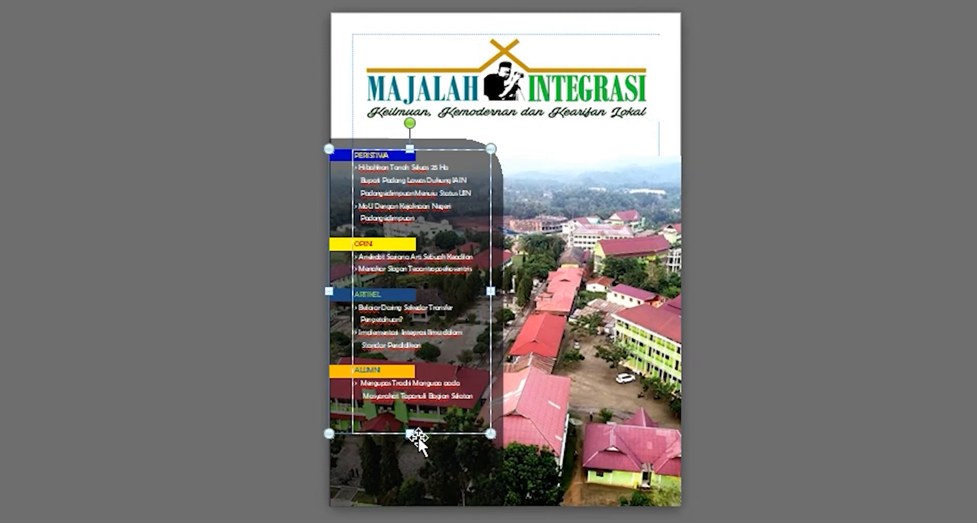
Move the grouped contents list slightly down and to the right so its bars start at the page's left edge.
drag(416, 436, 421, 440)
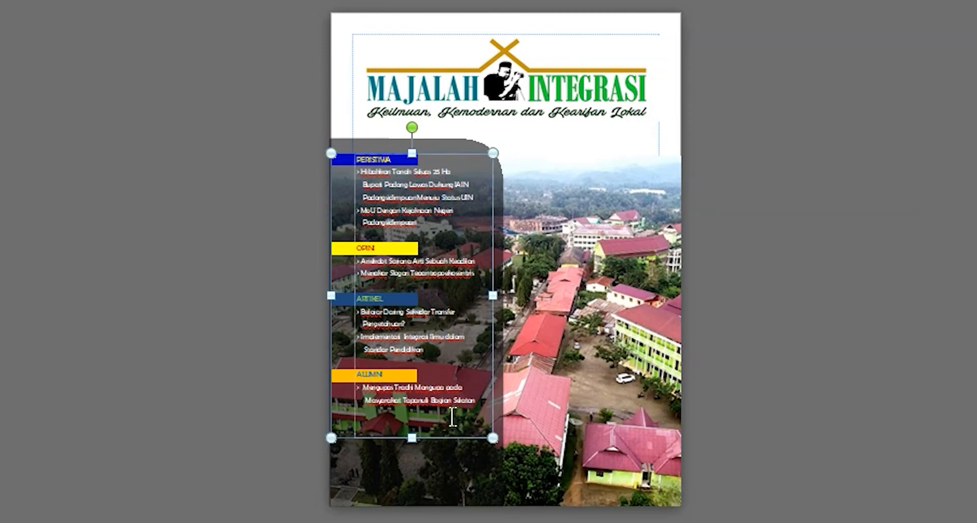
click(946, 310)
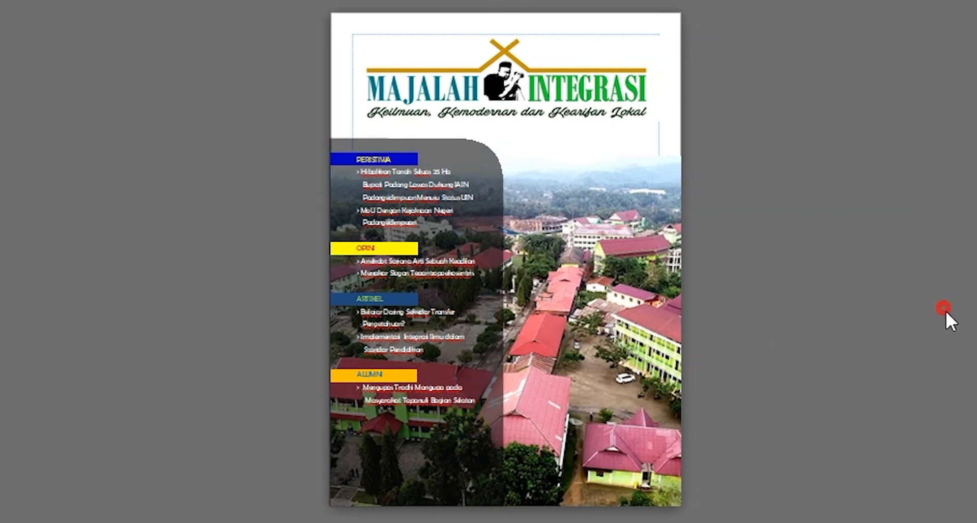
click(873, 303)
Paste the copied barcode image and place it on the dark panel below the ALUMNI entries.
double_click(14, 27)
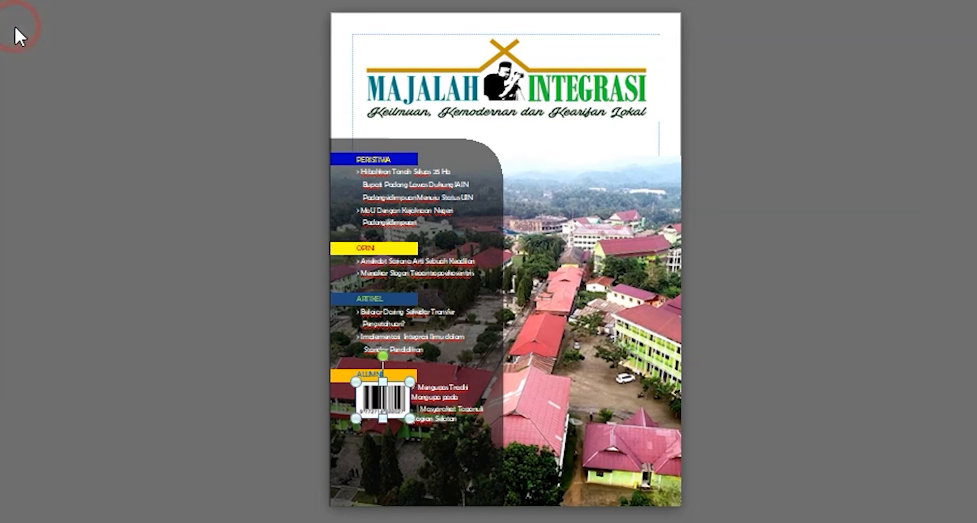
drag(387, 408, 432, 454)
click(923, 468)
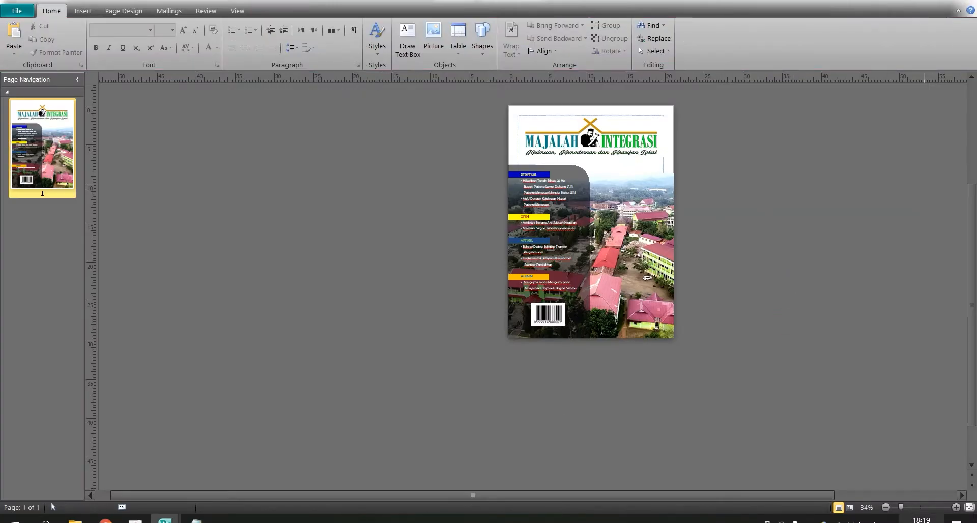
mouse_move(900, 508)
mouse_down()
mouse_move(934, 510)
mouse_move(914, 506)
mouse_up()
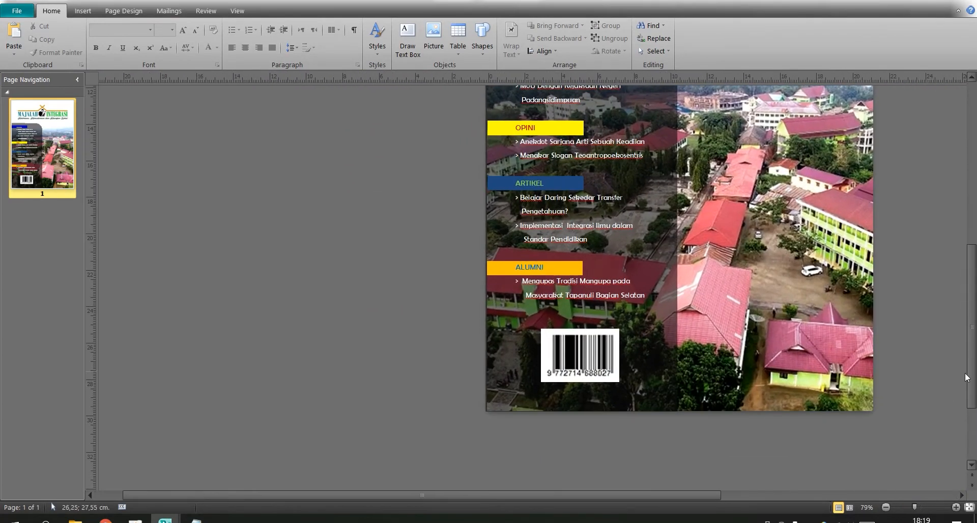
Add a text box about 6.5 by 0.9 cm at the page's upper-left margin corner reading "Vol. 1 Tahun 2021".
drag(971, 371, 971, 240)
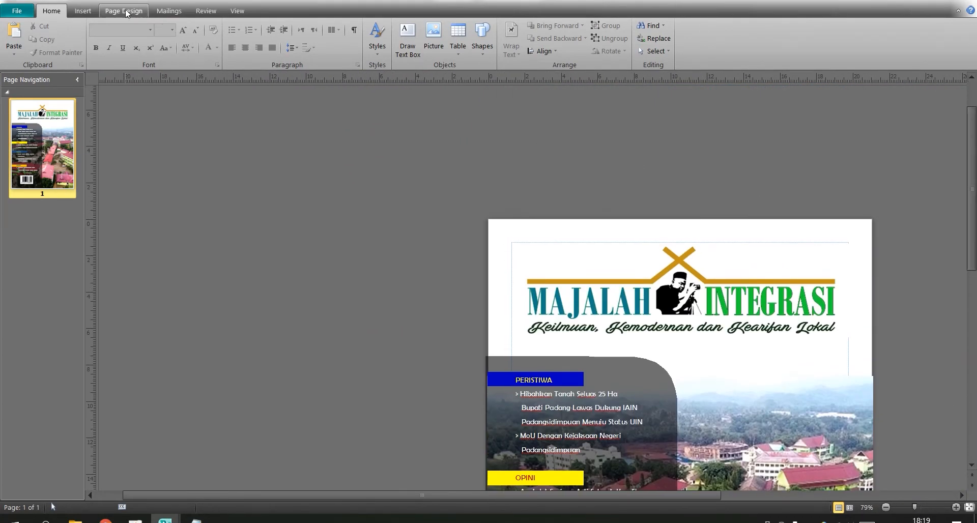
click(85, 11)
click(146, 39)
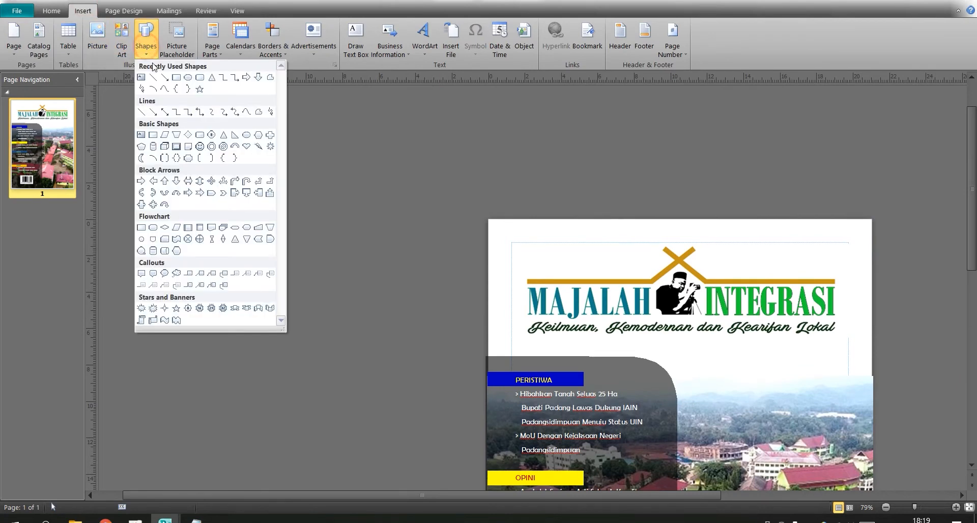
click(139, 78)
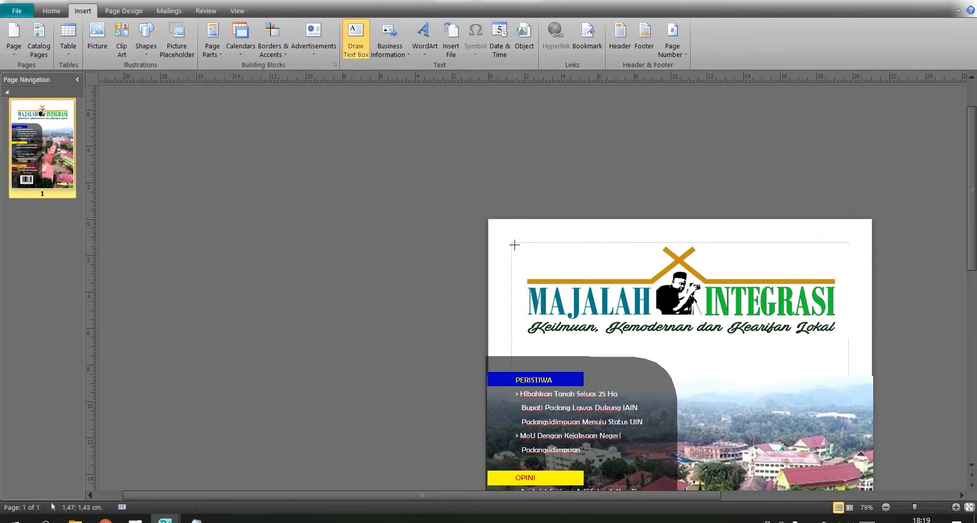
drag(514, 244, 638, 268)
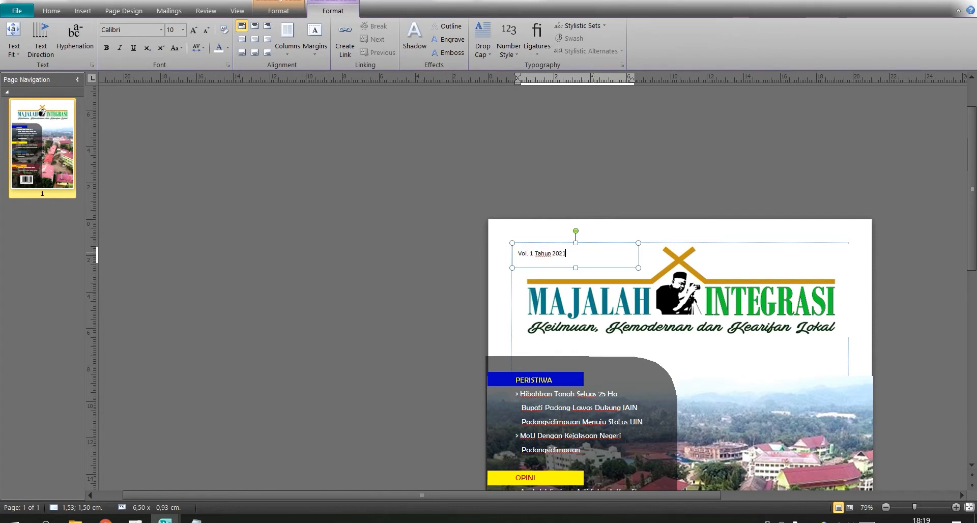
click(543, 201)
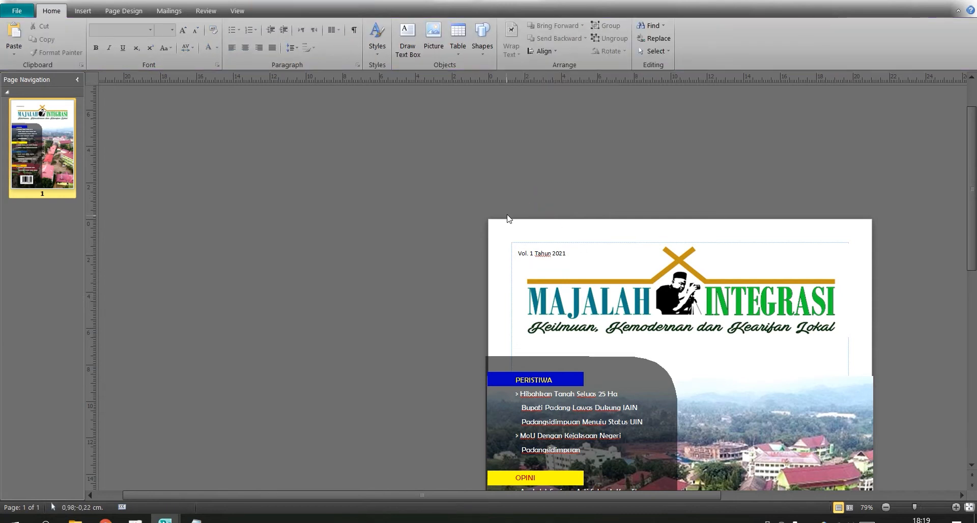
Set the volume text above the masthead in Bebas Neue at 18 pt.
click(540, 253)
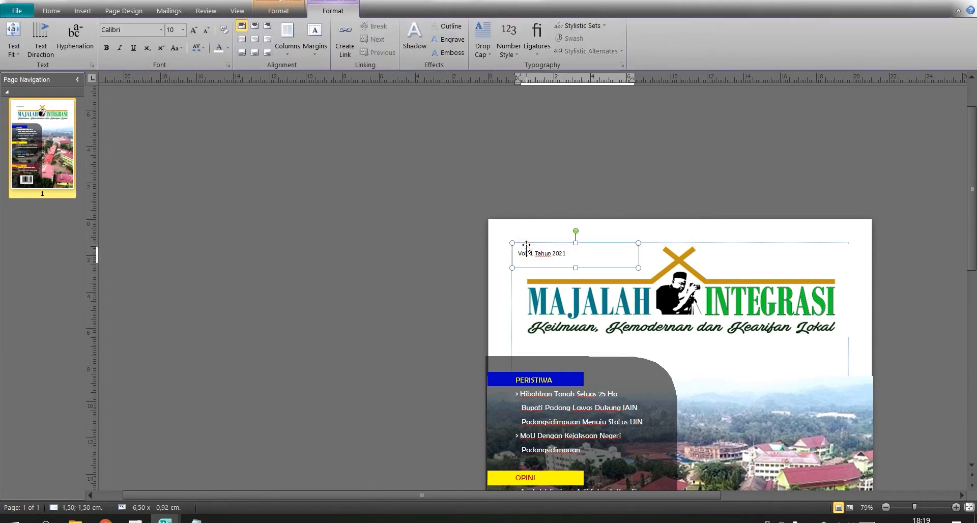
click(526, 247)
triple_click(526, 253)
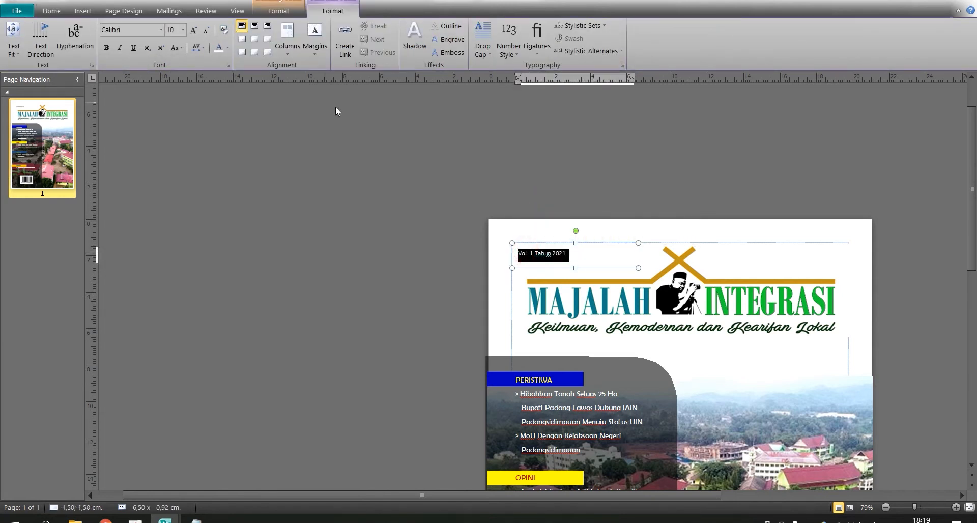
click(160, 30)
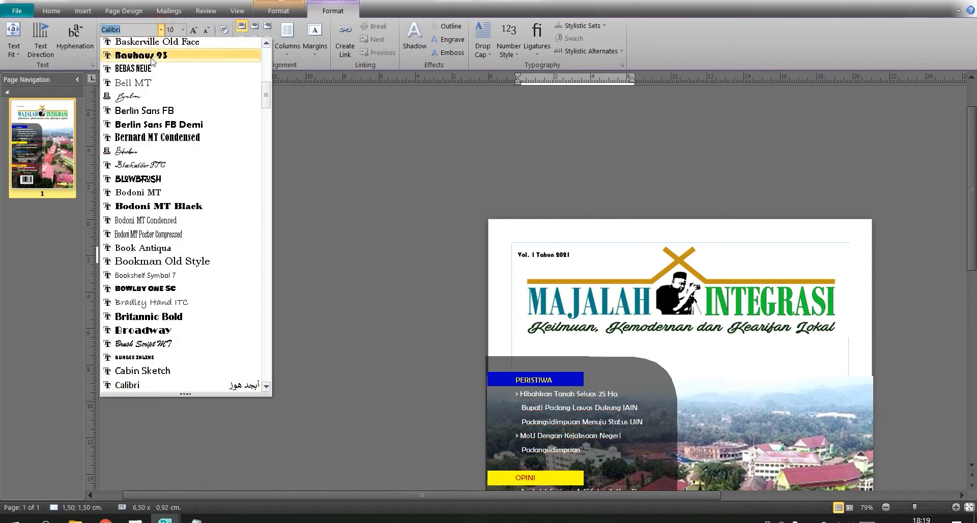
click(147, 68)
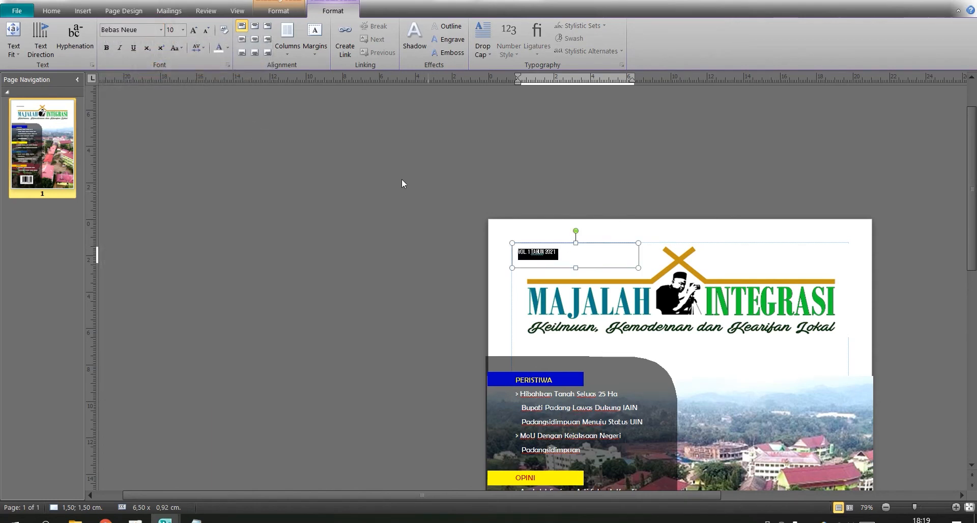
click(194, 31)
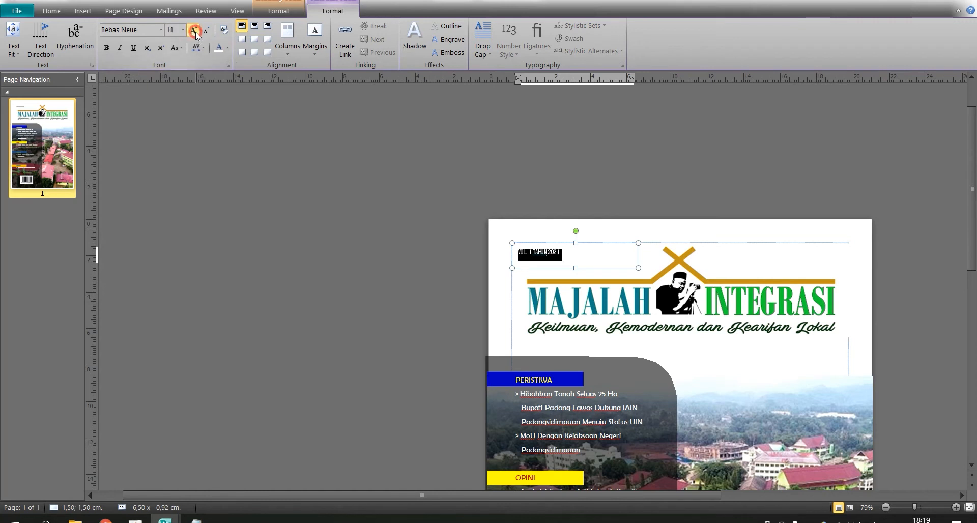
click(194, 31)
click(194, 30)
click(194, 30)
click(194, 31)
click(375, 253)
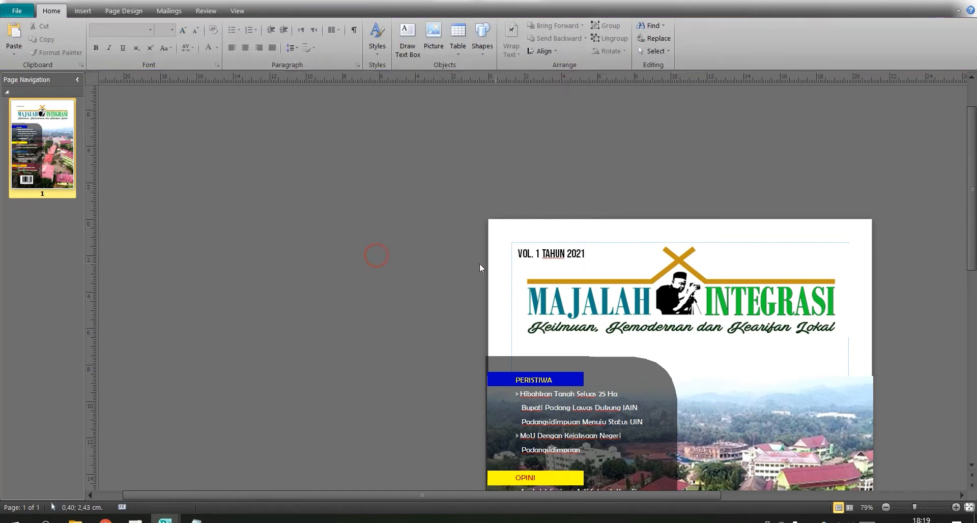
Duplicate the volume text box near the page's upper-right corner and replace the copy's text with "EDISI PERTAMA".
click(539, 255)
click(550, 244)
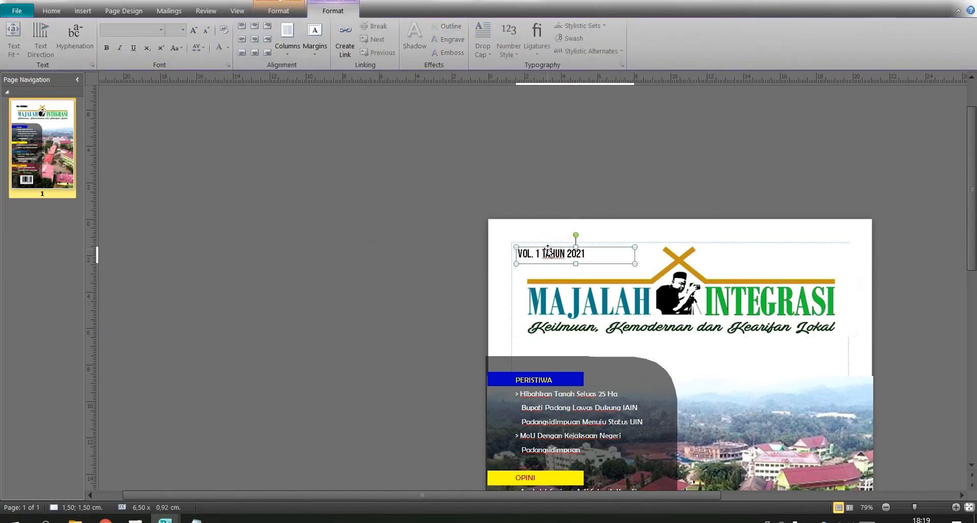
drag(547, 248, 806, 250)
triple_click(806, 251)
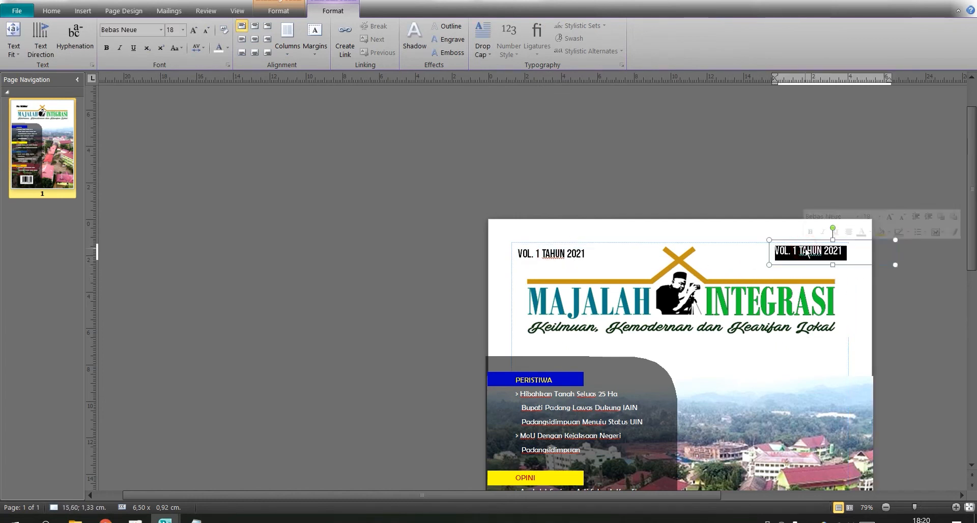
text(EDISI PERTAMA)
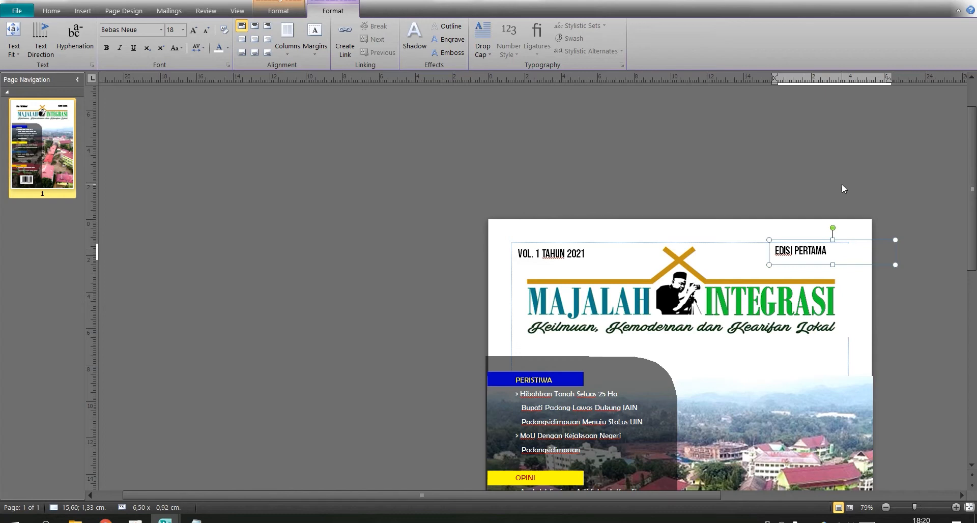
click(839, 186)
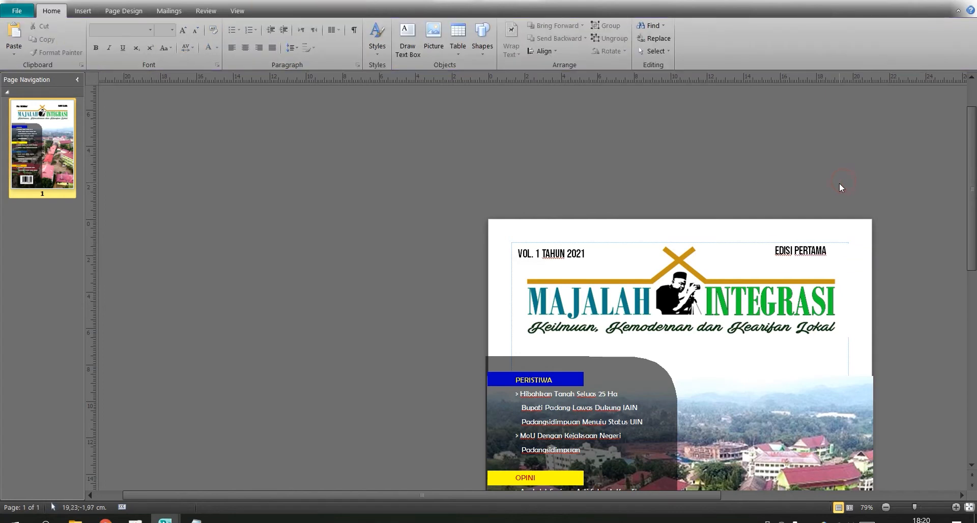
Add a blank second page after the finished cover page.
scroll(836, 184, down, 2)
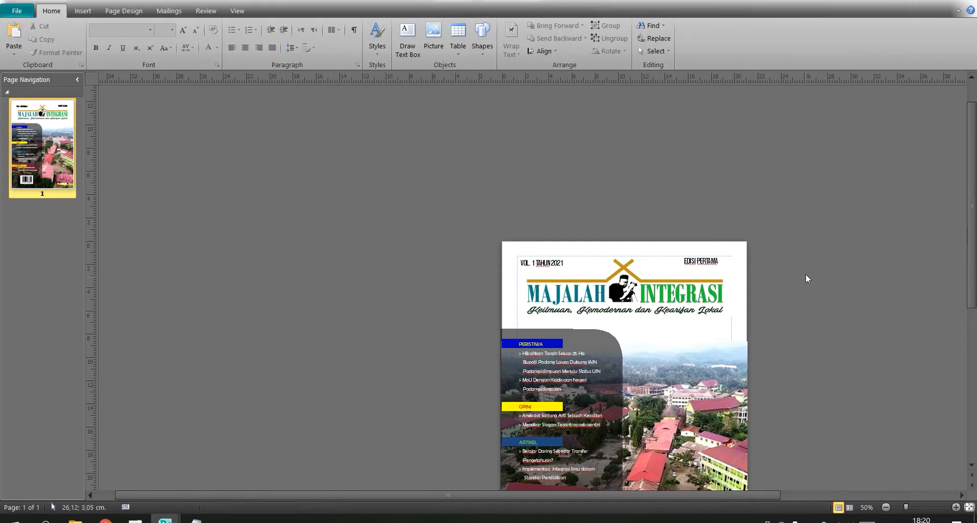
scroll(803, 284, down, 5)
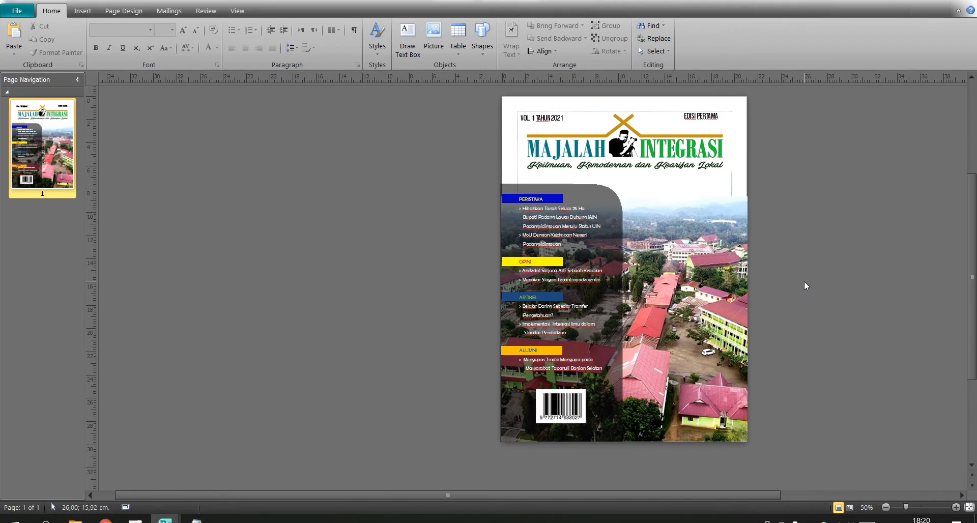
right_click(45, 233)
click(54, 238)
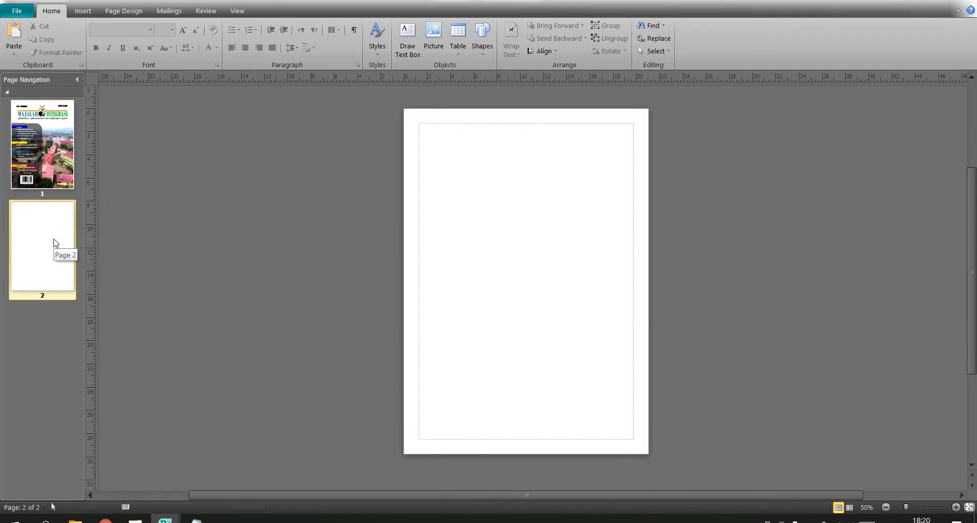
Try Picture7.png as a green wave in the lower-left corner of page 2 and delete it.
click(84, 12)
click(107, 33)
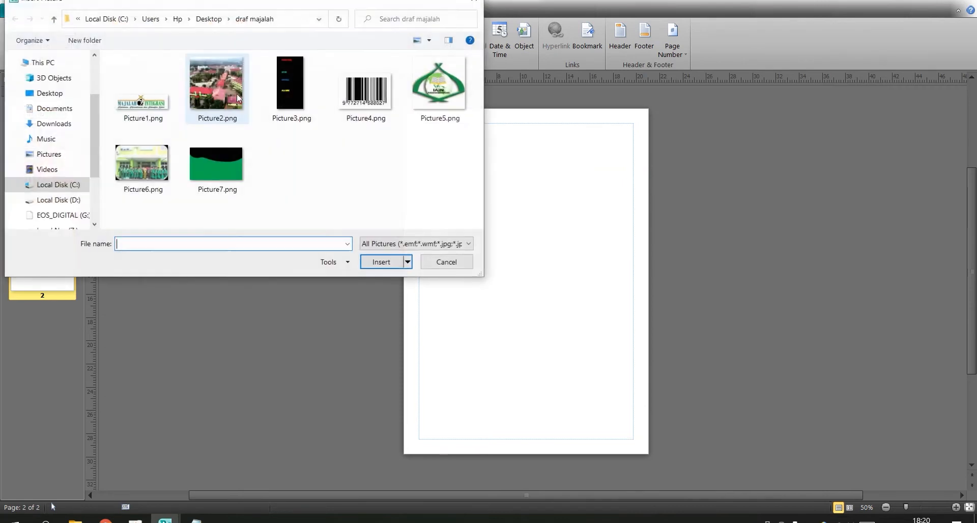
click(220, 181)
double_click(221, 182)
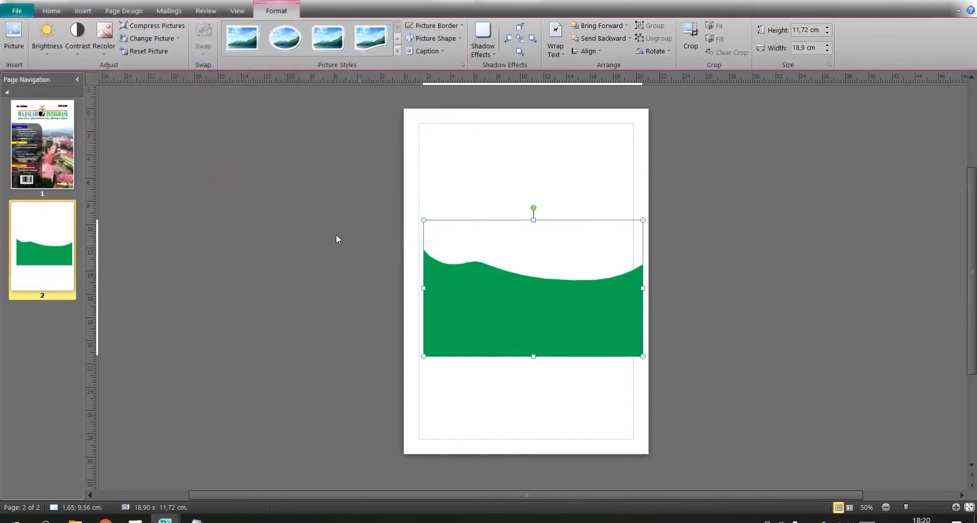
drag(562, 326, 530, 416)
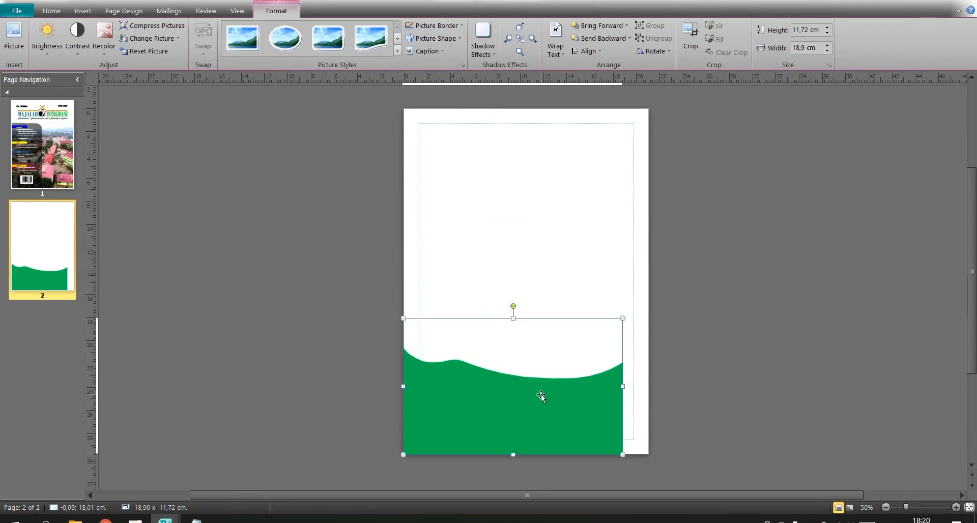
key(Delete)
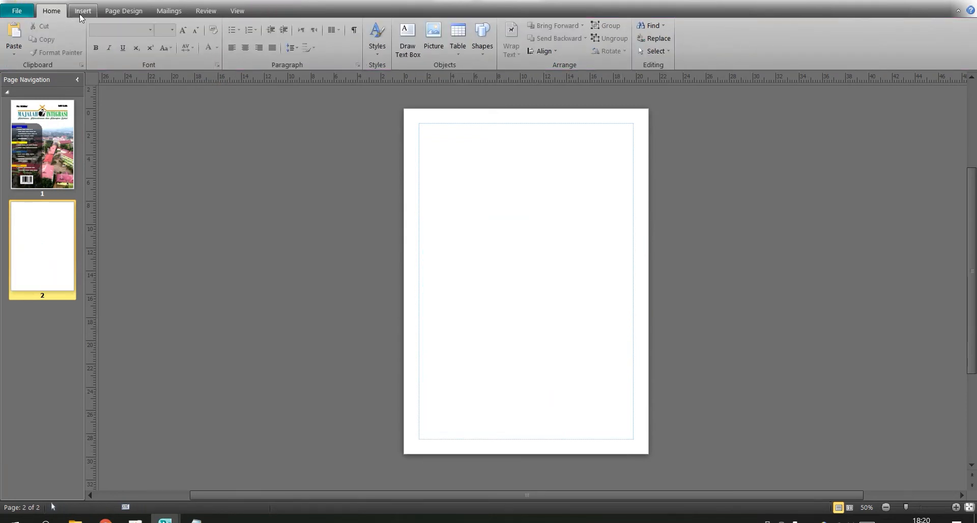
Draw a rectangle about 21.15 by 12.61 cm covering the full width of page 2 down to its bottom edge.
click(80, 15)
click(146, 36)
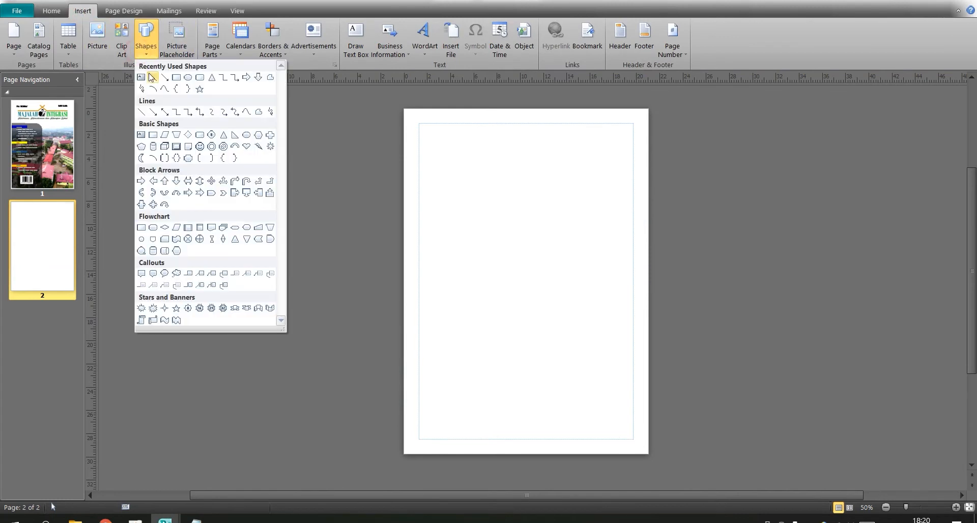
click(176, 77)
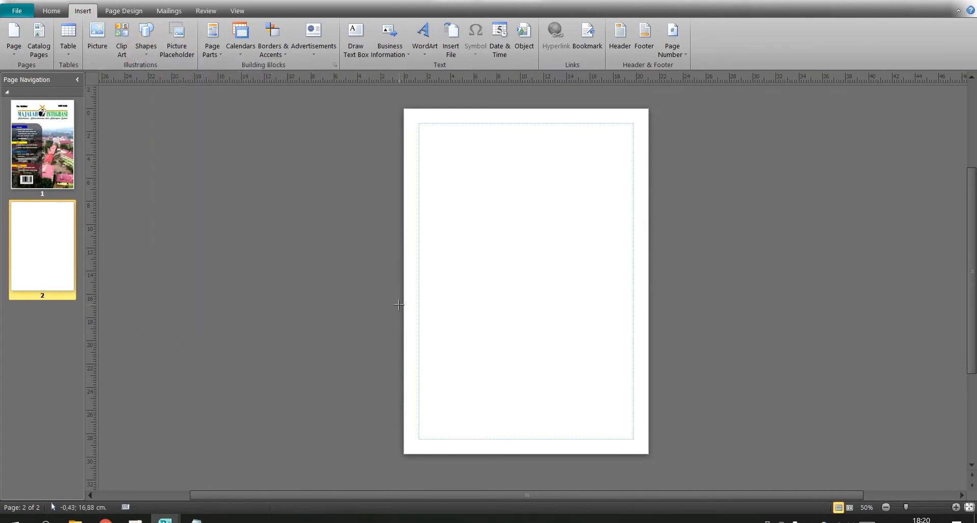
mouse_move(404, 307)
mouse_down()
mouse_move(651, 456)
mouse_move(649, 446)
mouse_up()
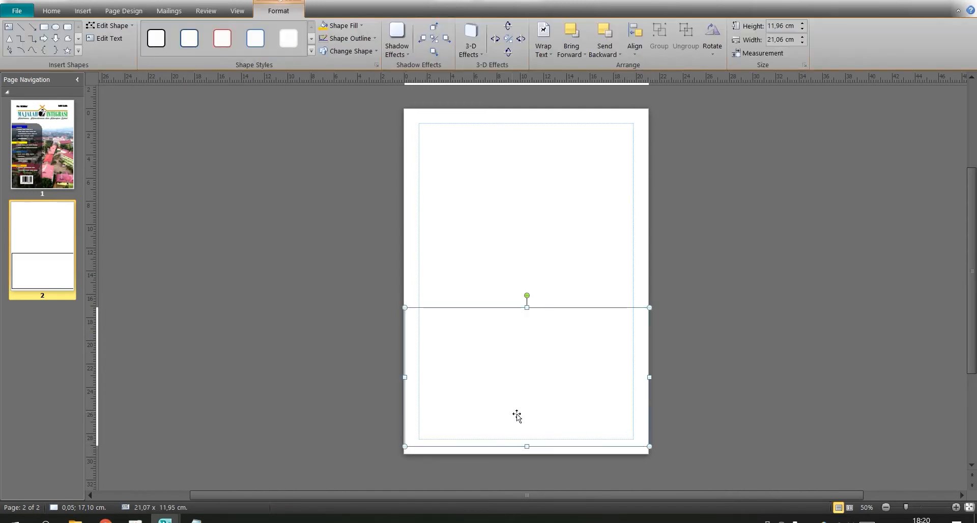
drag(406, 375, 405, 376)
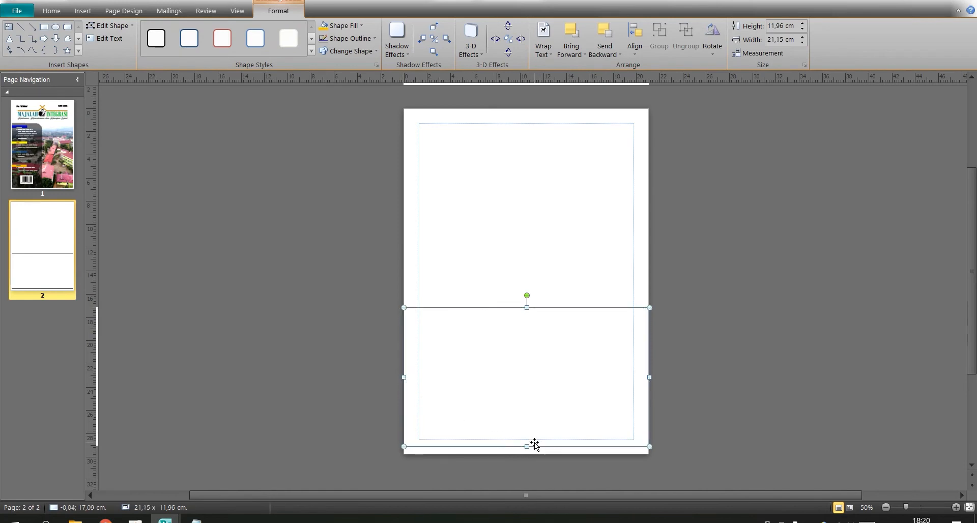
drag(527, 447, 529, 455)
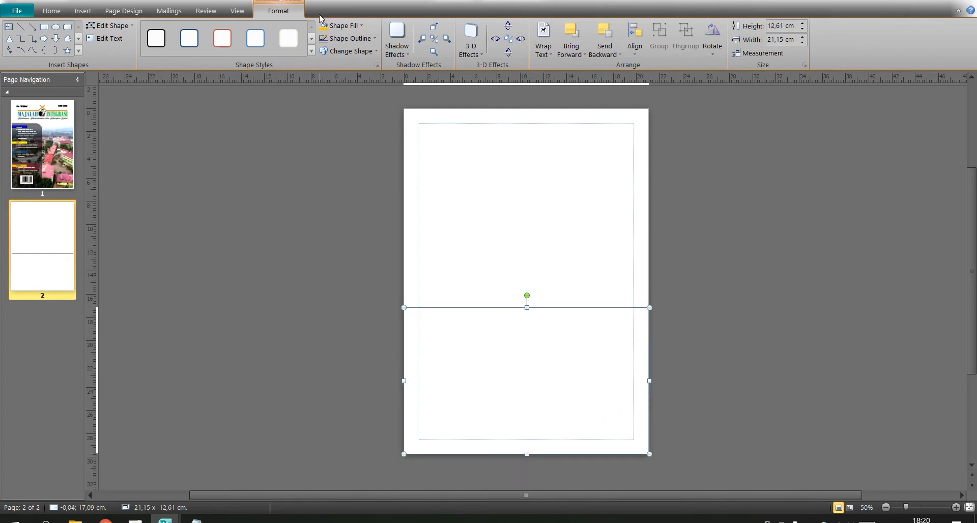
Fill the rectangle on page 2 with standard light green and remove its outline.
click(340, 25)
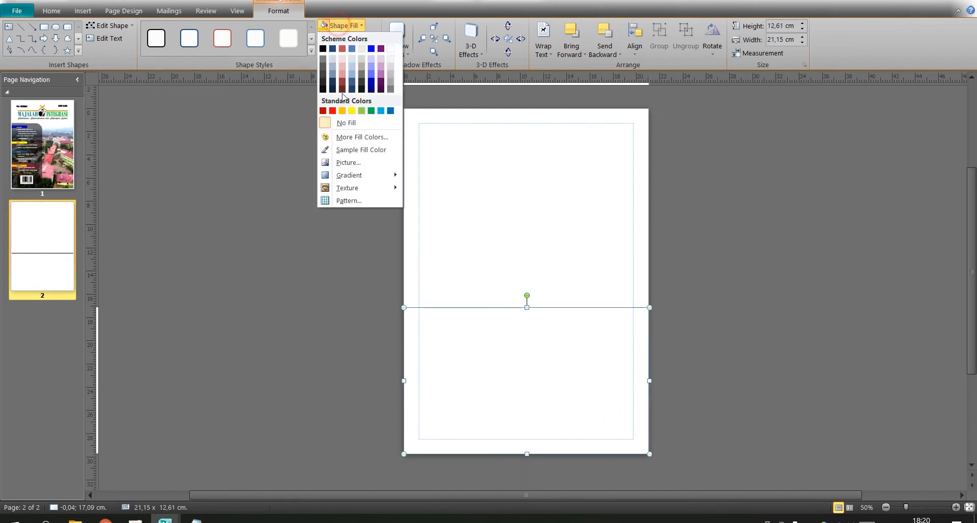
click(361, 111)
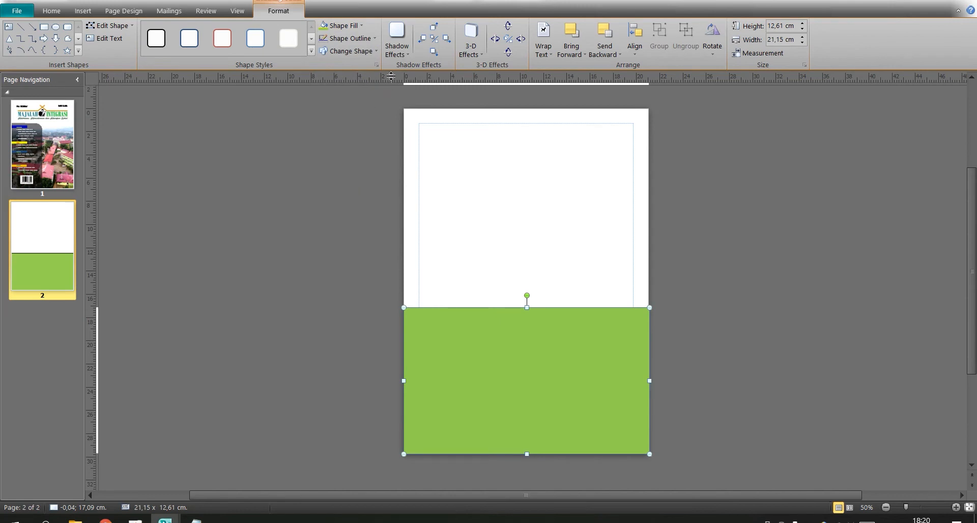
click(346, 38)
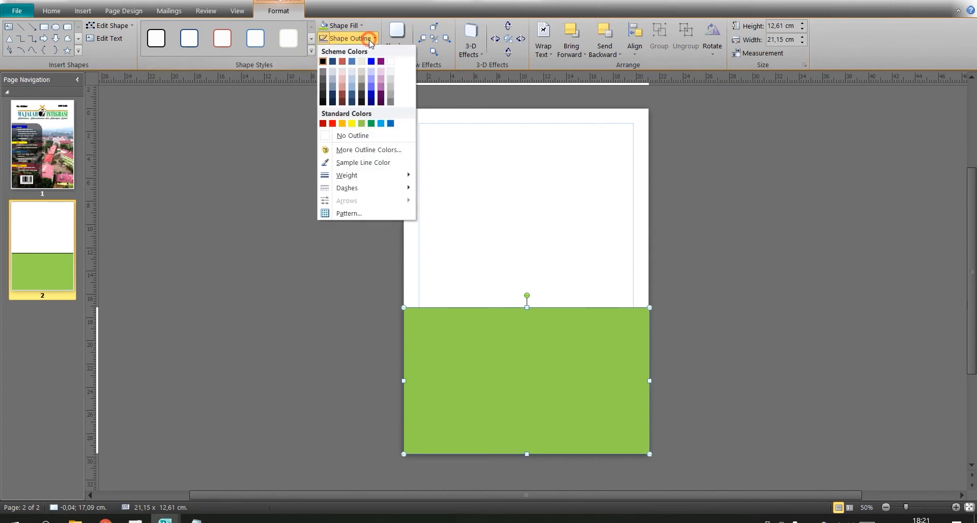
click(349, 136)
Edit the green rectangle's wrap points so its top edge dips to a single low point right of centre.
click(113, 25)
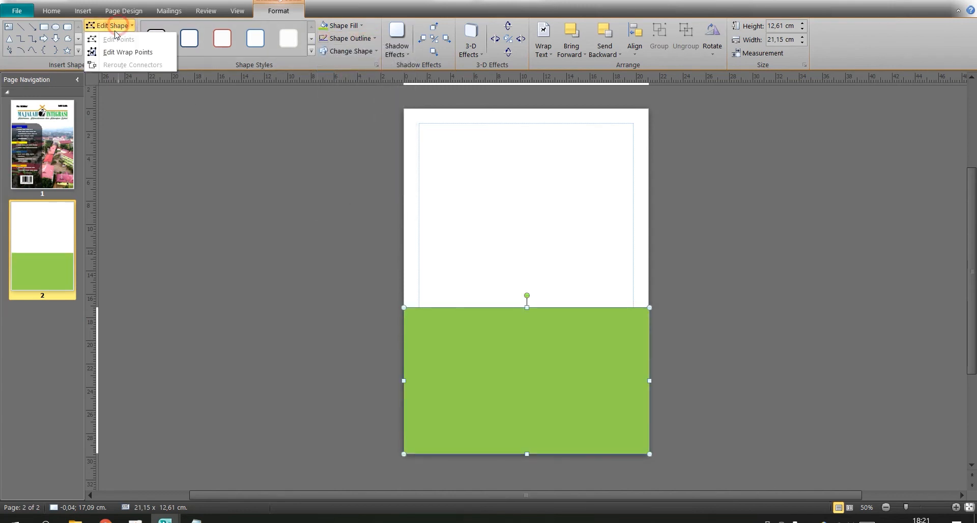
click(127, 52)
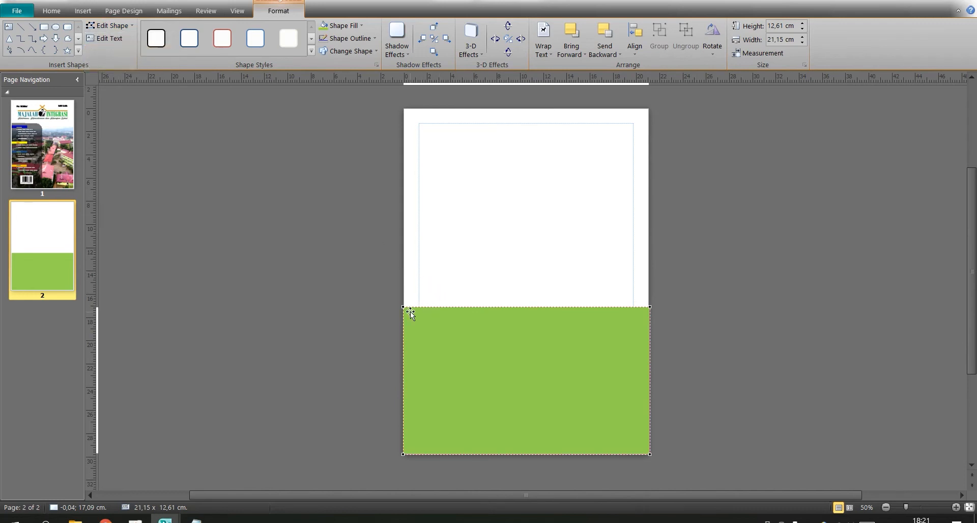
drag(423, 307, 470, 347)
click(711, 375)
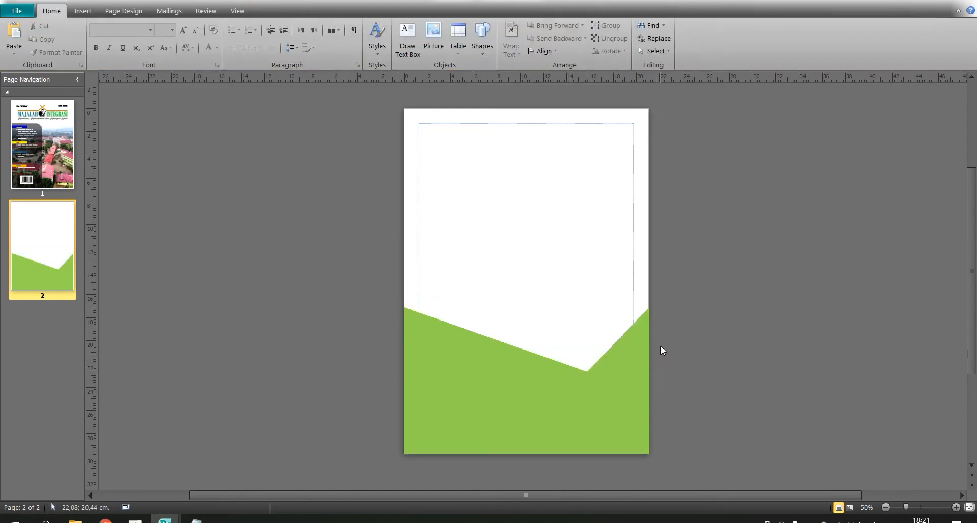
Insert Picture6.png on page 2 and place it against the left page edge, above the green shape.
click(82, 11)
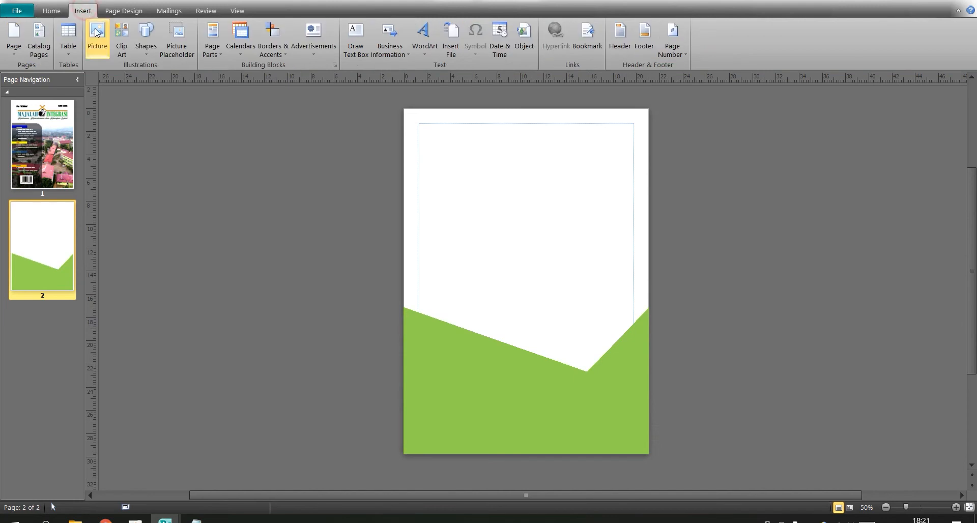
click(96, 32)
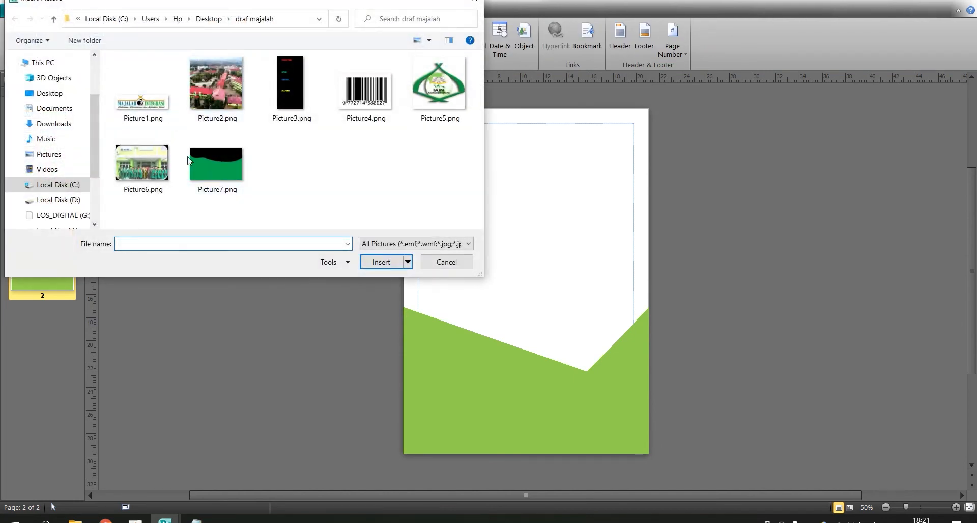
double_click(141, 163)
mouse_move(481, 258)
mouse_down()
mouse_move(471, 203)
mouse_move(464, 230)
mouse_move(486, 241)
mouse_up()
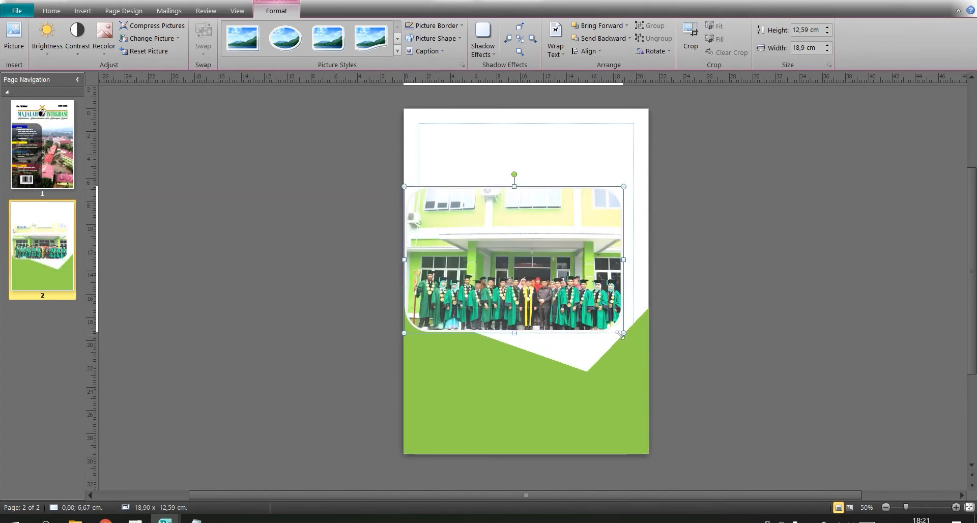
Enlarge and reposition the graduation photo to about 21.2 by 15.7 cm so it spans the full width of page 2.
drag(623, 333, 663, 381)
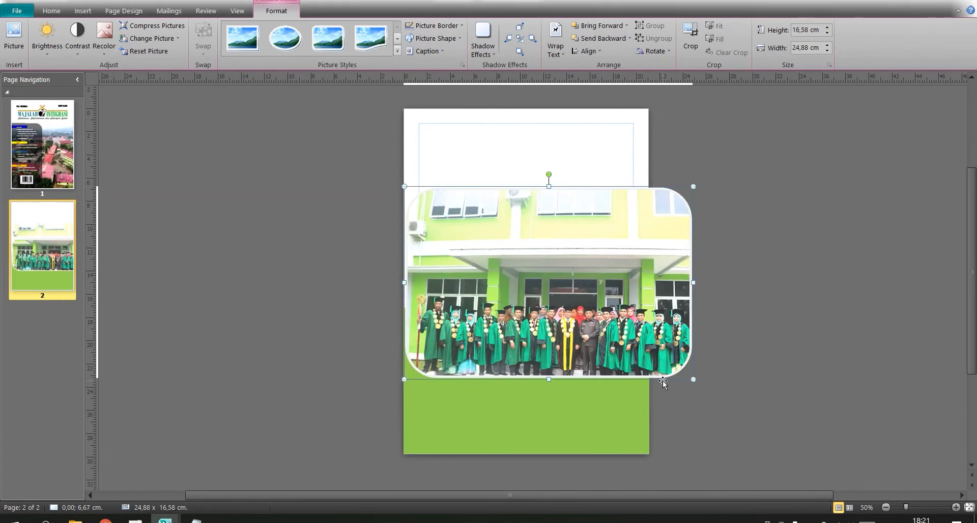
drag(630, 343, 610, 331)
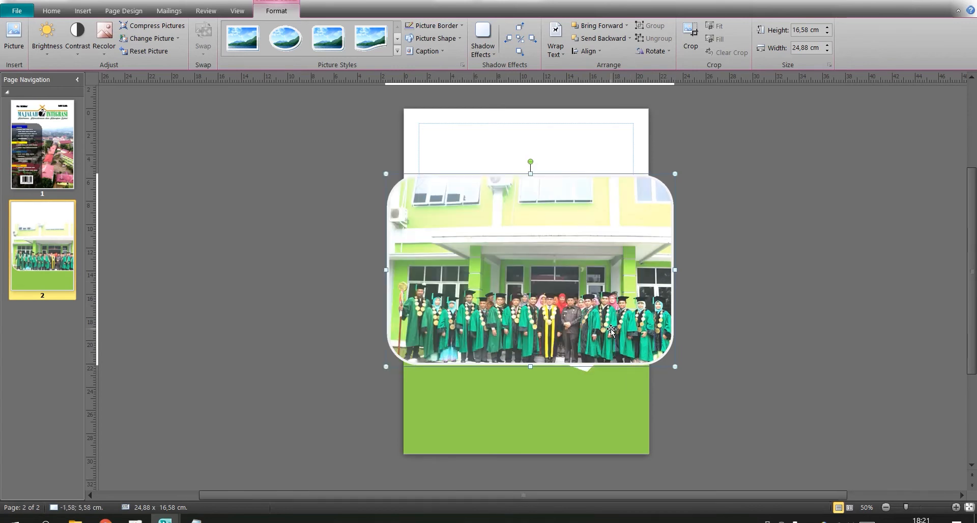
drag(675, 366, 660, 357)
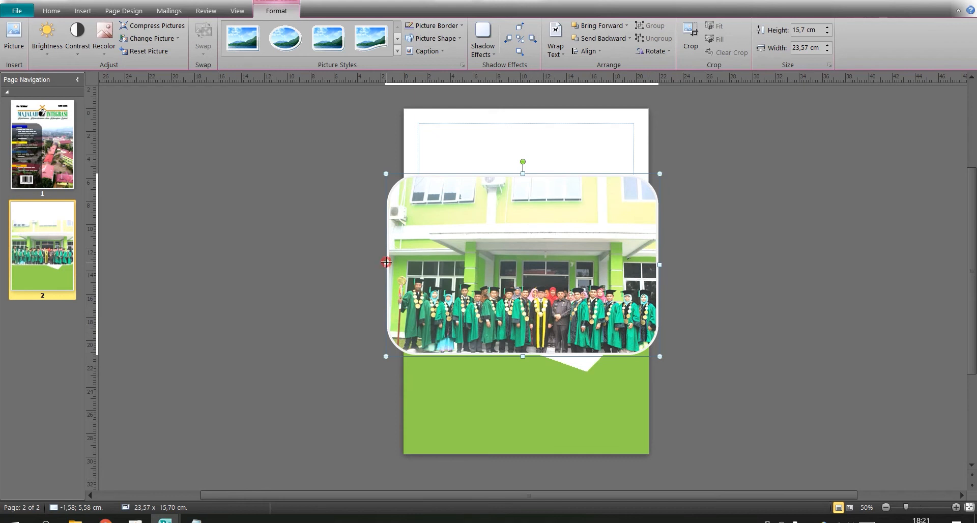
drag(386, 262, 405, 263)
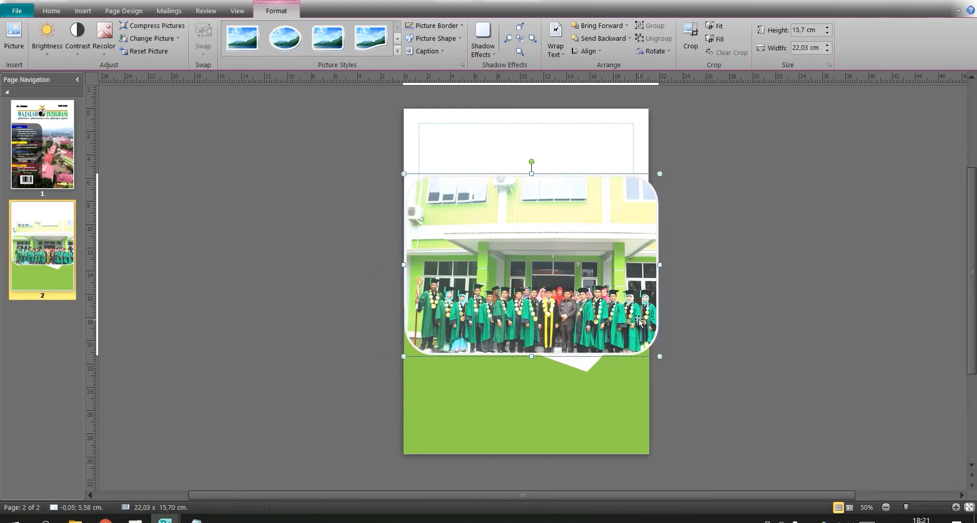
drag(658, 265, 649, 265)
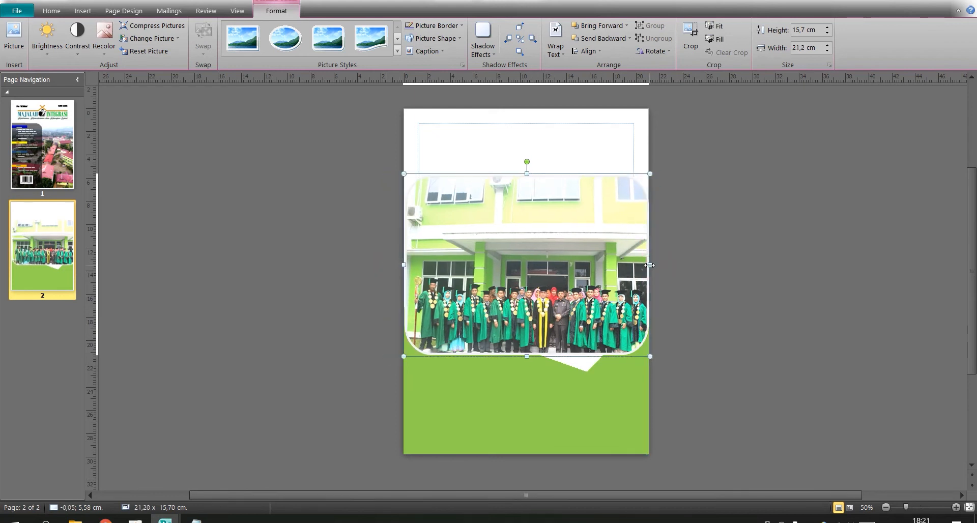
click(734, 308)
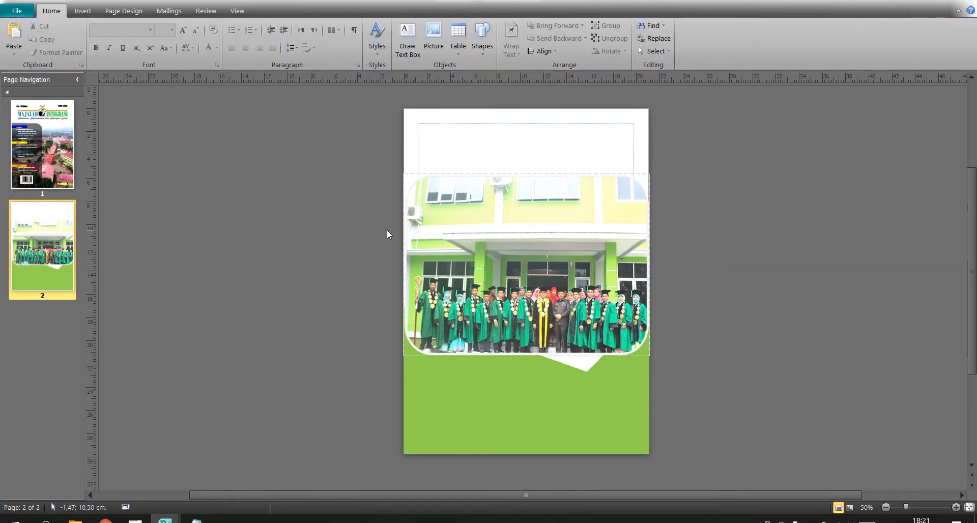
Send the graduation photo backward behind the green shape.
click(415, 217)
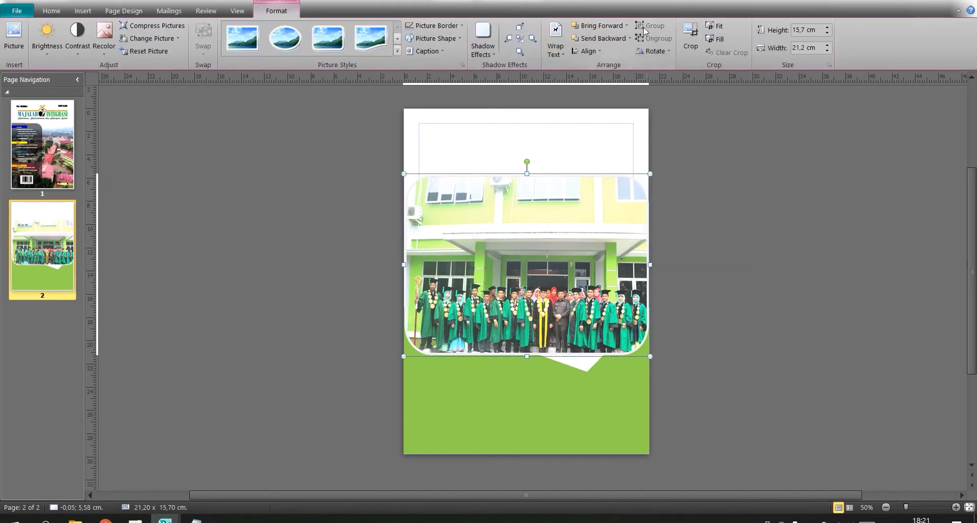
click(604, 40)
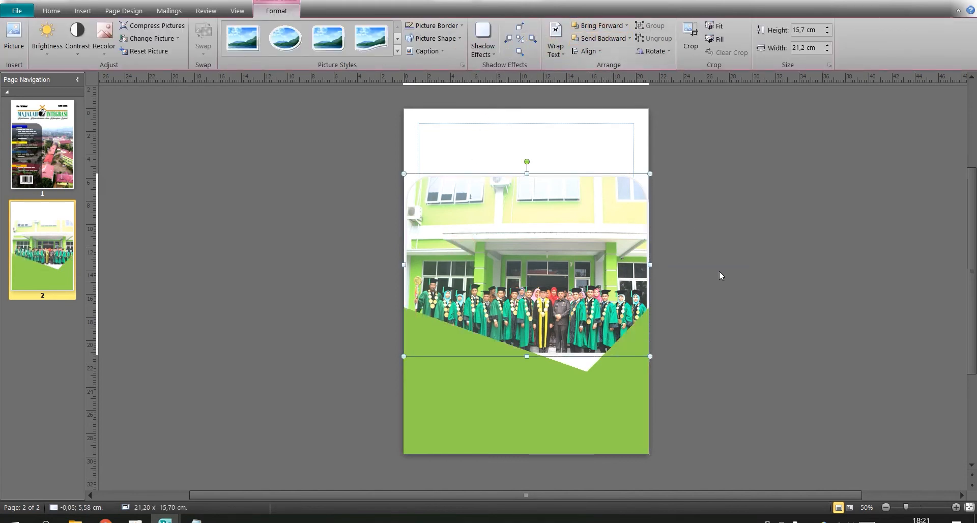
click(765, 326)
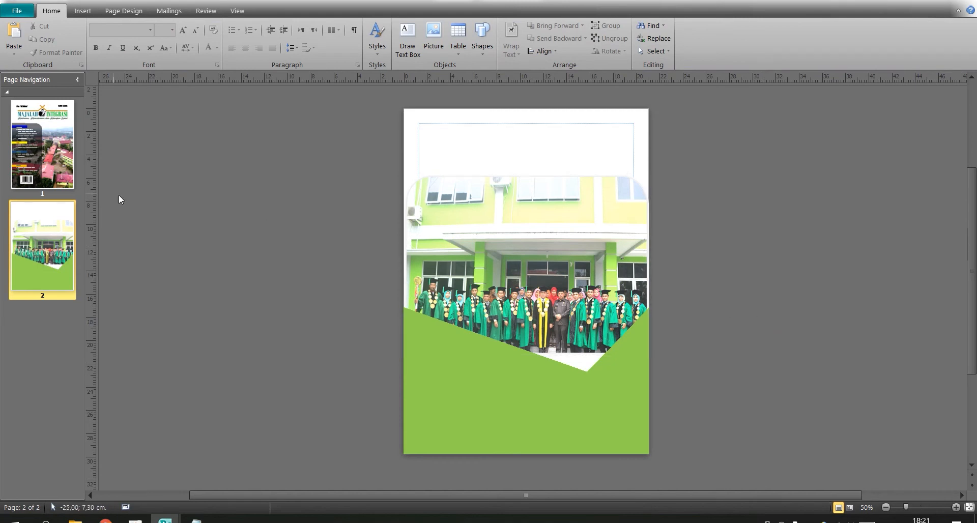
Draw a rectangle about 25.31 by 10.64 cm over the upper part of page 2 and fill it white.
click(82, 11)
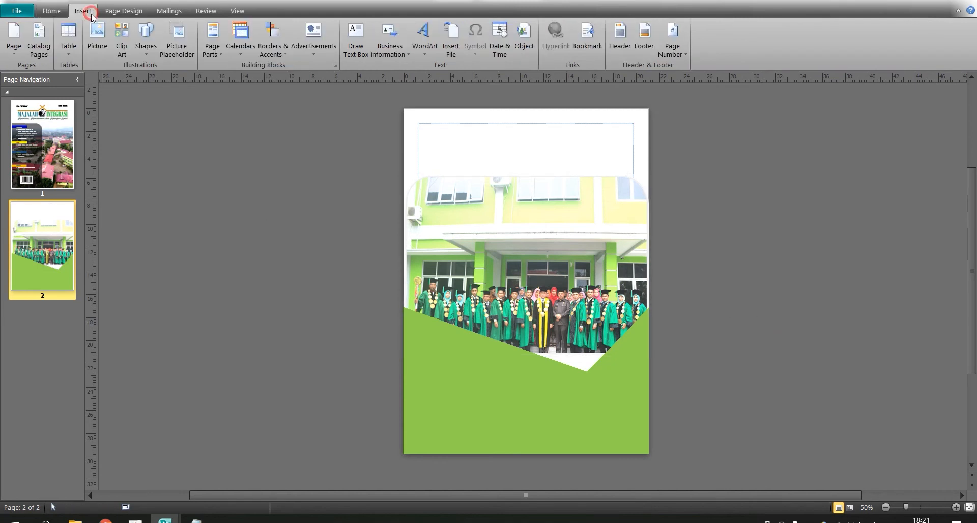
click(146, 39)
click(174, 77)
mouse_move(382, 108)
mouse_down()
mouse_move(536, 144)
mouse_move(648, 244)
mouse_move(676, 231)
mouse_up()
click(342, 26)
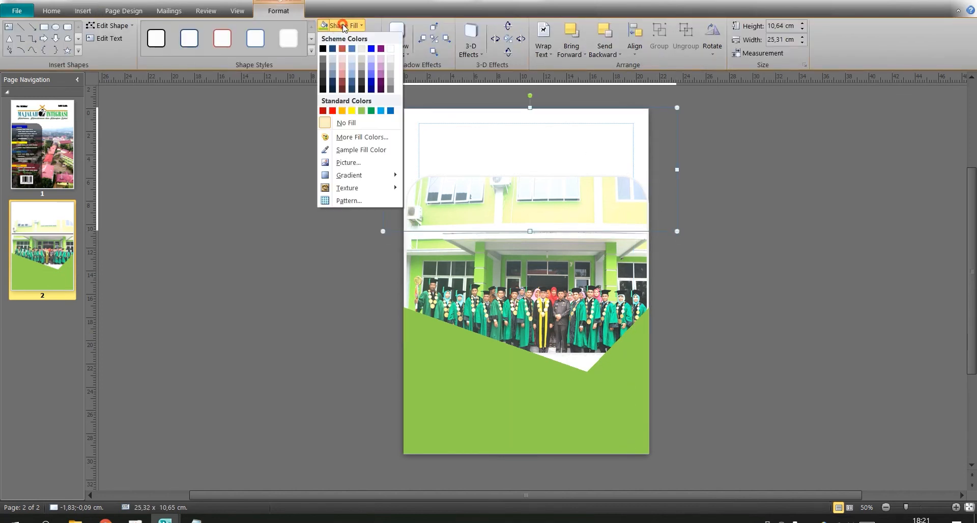
click(390, 49)
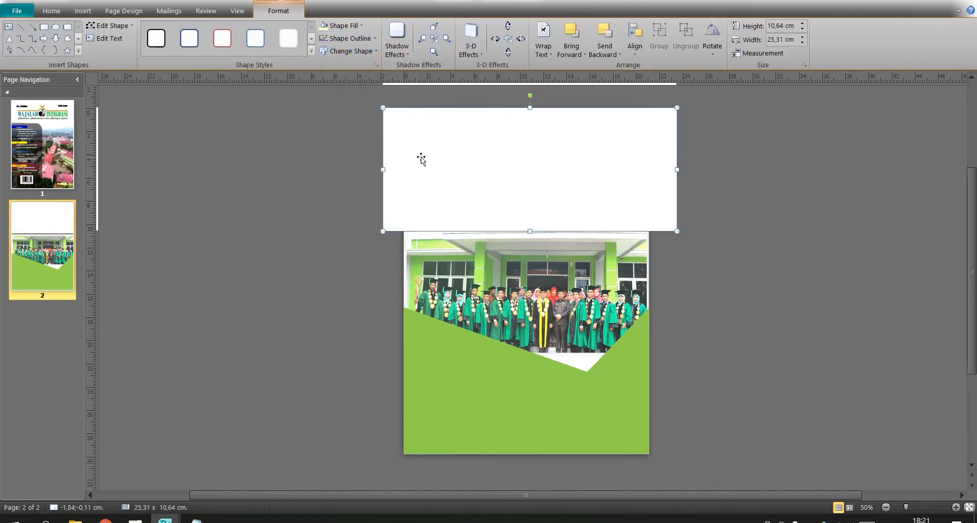
Fit the white rectangle to the page's width and top edge, at about 21.15 by 10.47 cm.
drag(383, 167, 403, 170)
drag(679, 170, 648, 169)
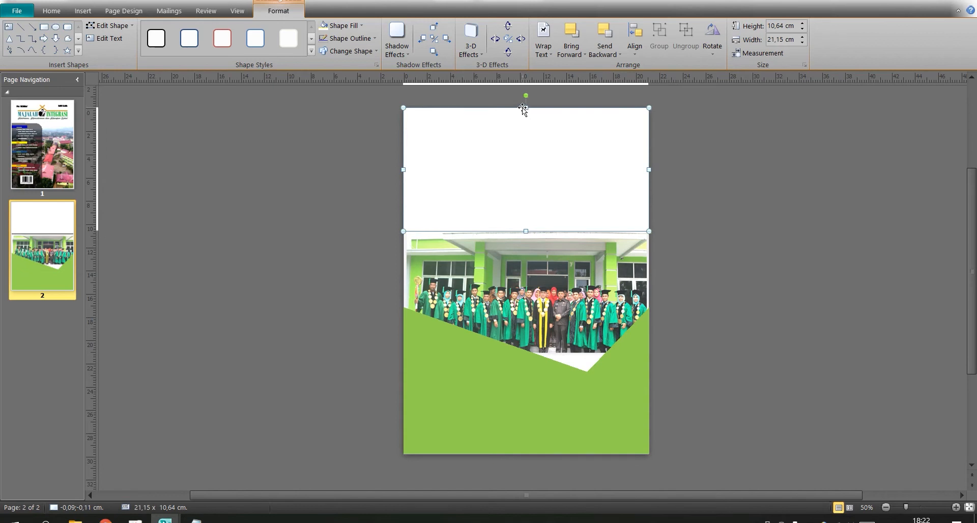
mouse_move(523, 108)
mouse_down()
mouse_move(524, 124)
mouse_move(526, 109)
mouse_up()
click(722, 196)
Remove the white rectangle's outline and extend its lower edge to about 10.84 cm height, covering more of the photo's top.
click(615, 177)
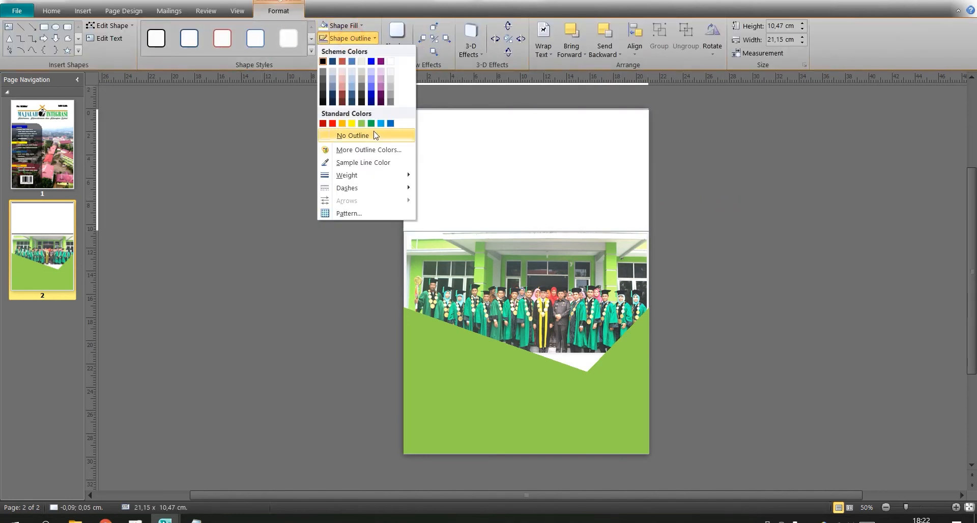
click(356, 134)
click(733, 262)
click(583, 233)
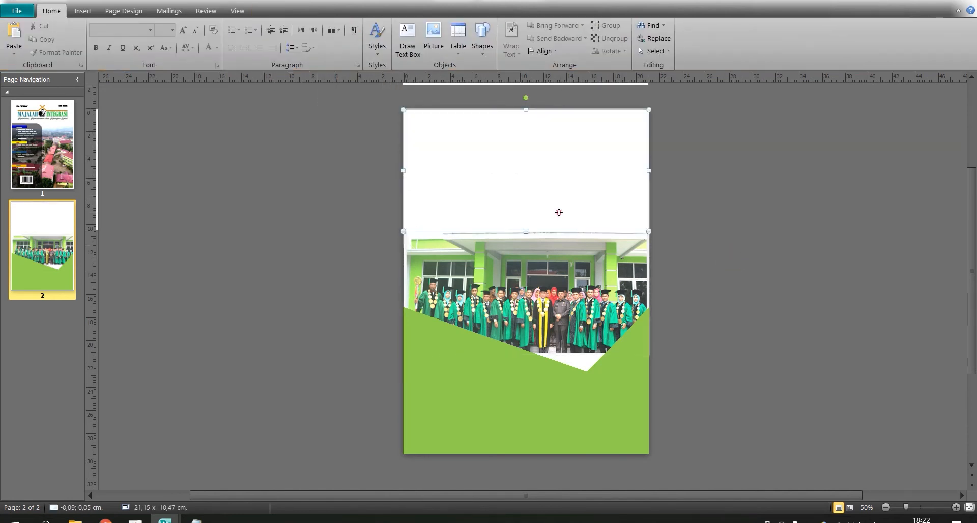
drag(526, 232, 526, 235)
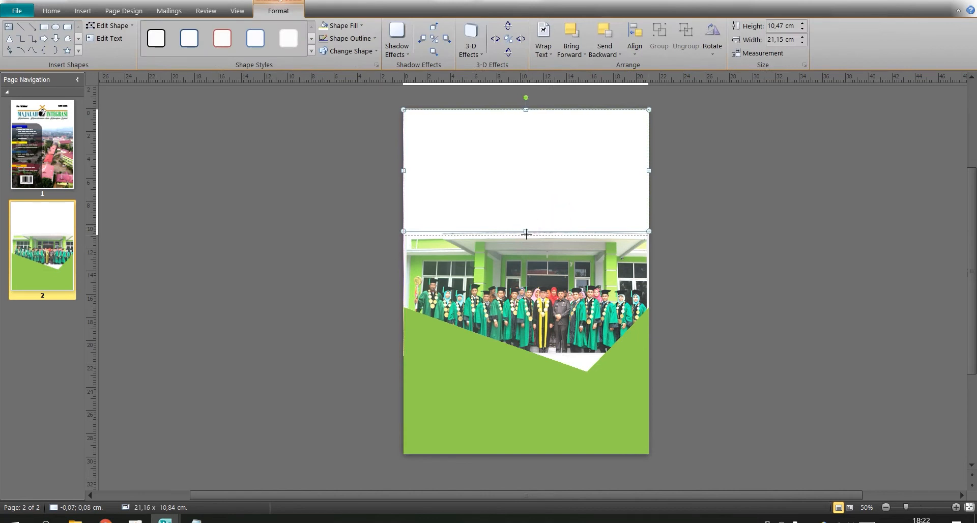
click(715, 244)
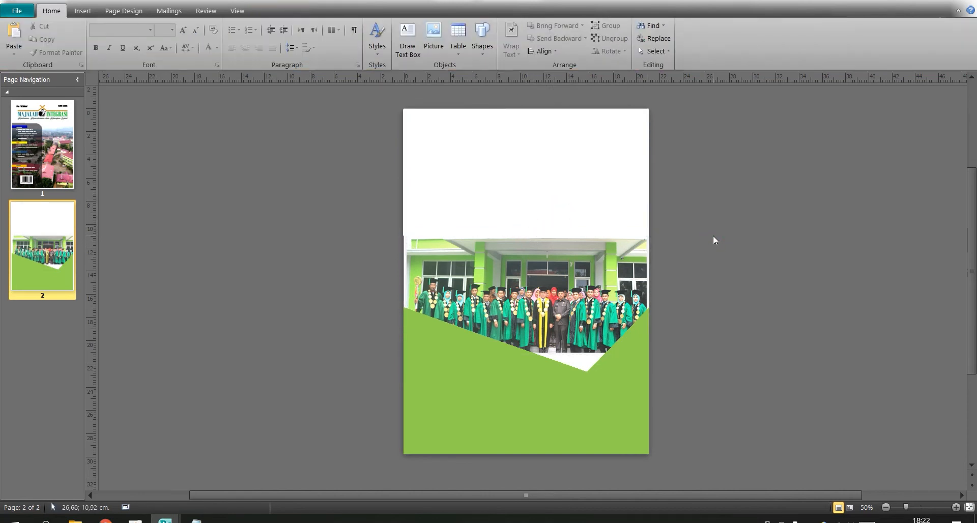
Insert the Picture5.png logo and place it centred in the white area above the photo.
click(84, 15)
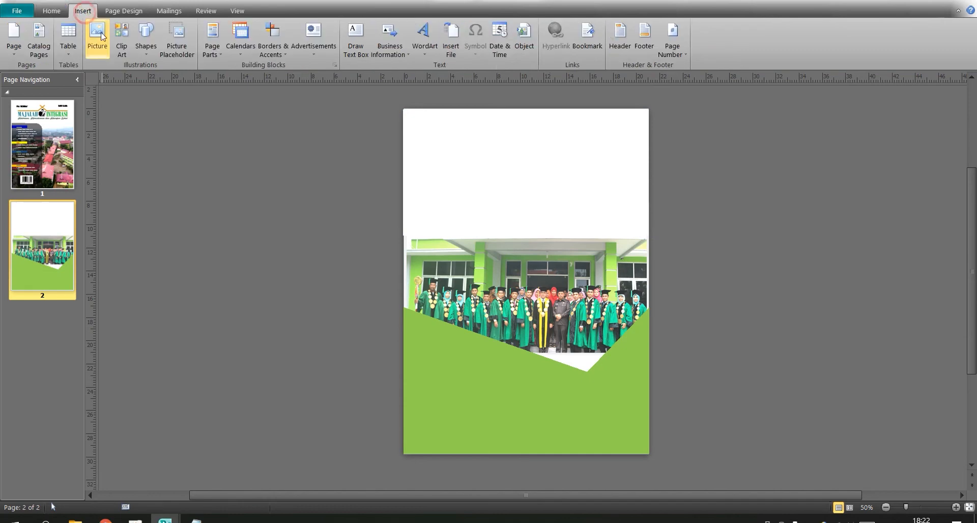
click(97, 36)
double_click(438, 84)
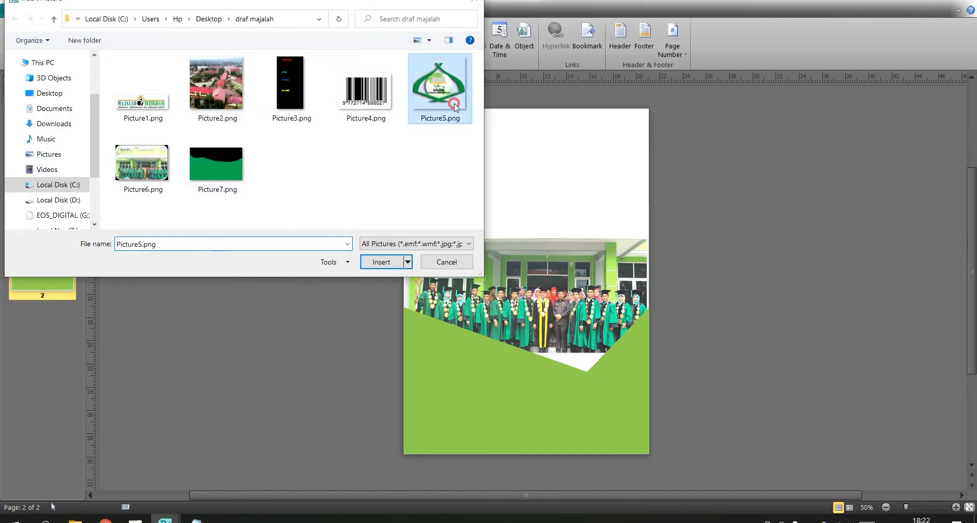
drag(531, 226, 537, 168)
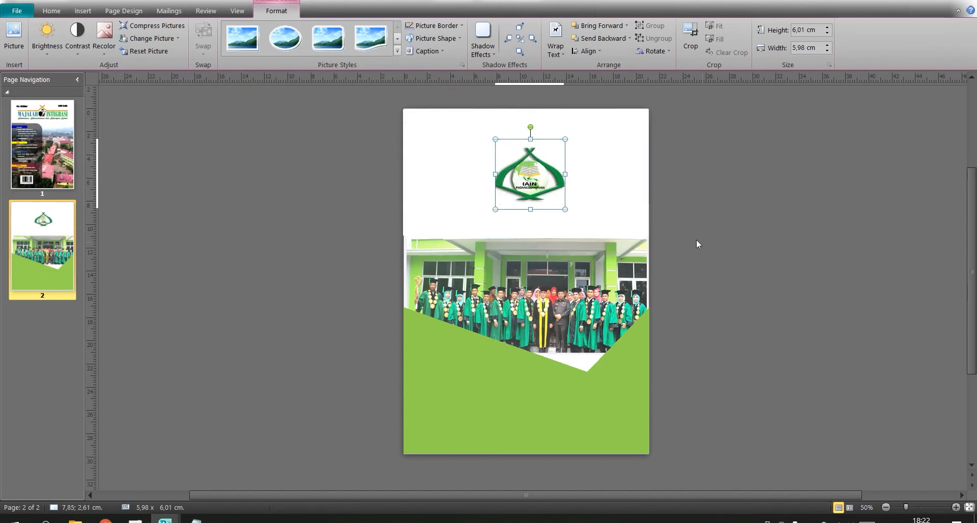
click(696, 241)
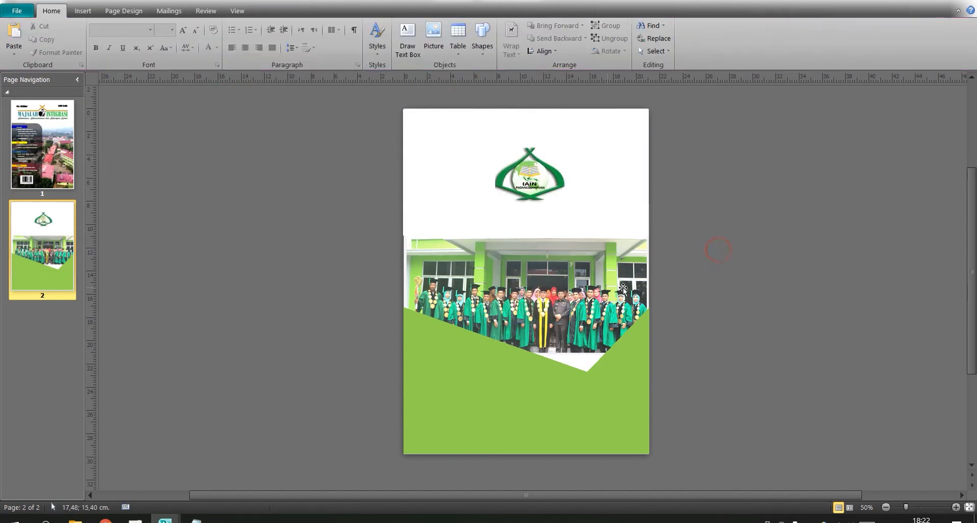
Try a dark gradient variation on the green shape, bright in the centre and darker toward the edges.
click(472, 442)
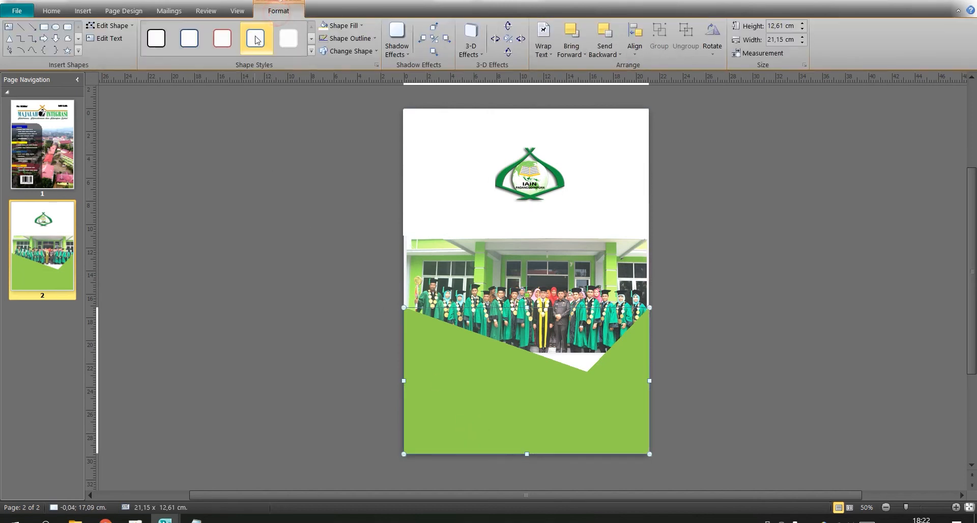
click(341, 25)
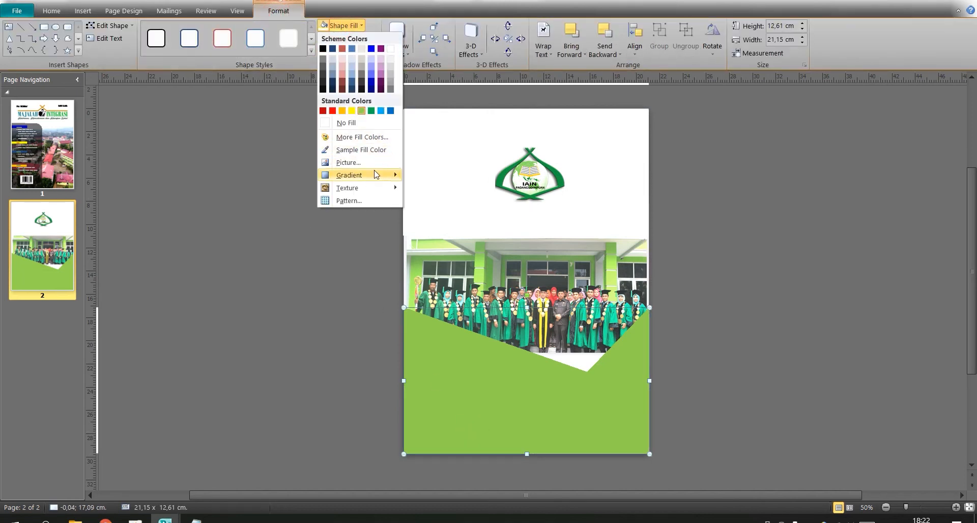
mouse_move(376, 175)
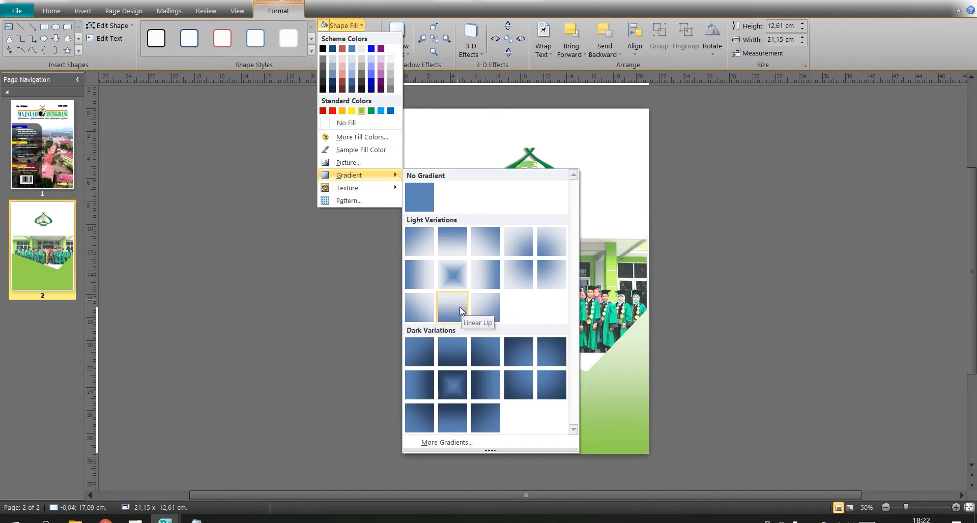
click(446, 377)
click(745, 365)
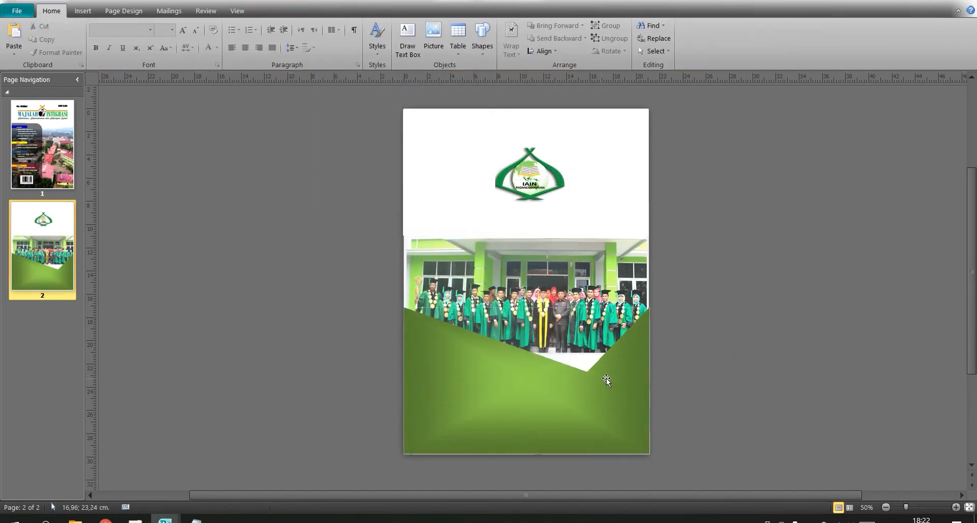
Fill the green shape with a dark-variation linear gradient running from light green at its left to dark green at its right.
click(517, 388)
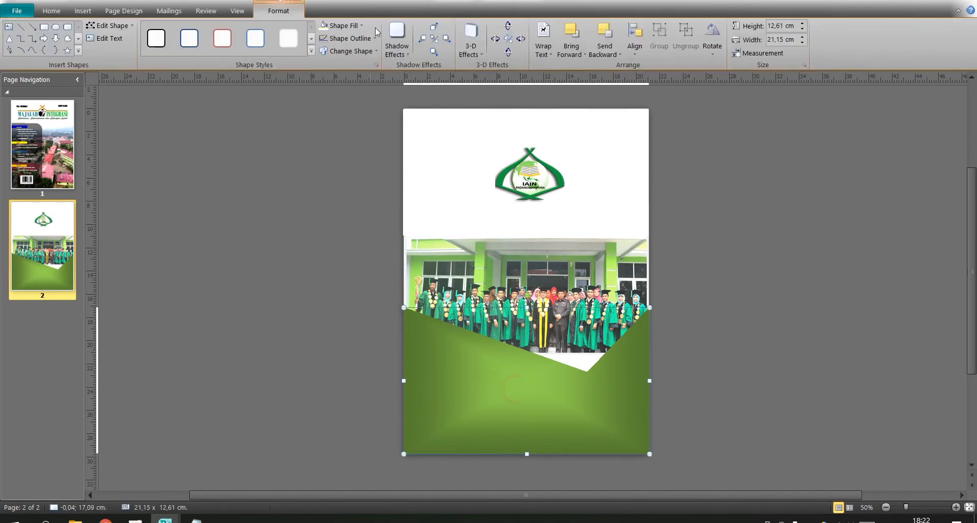
click(335, 25)
click(378, 178)
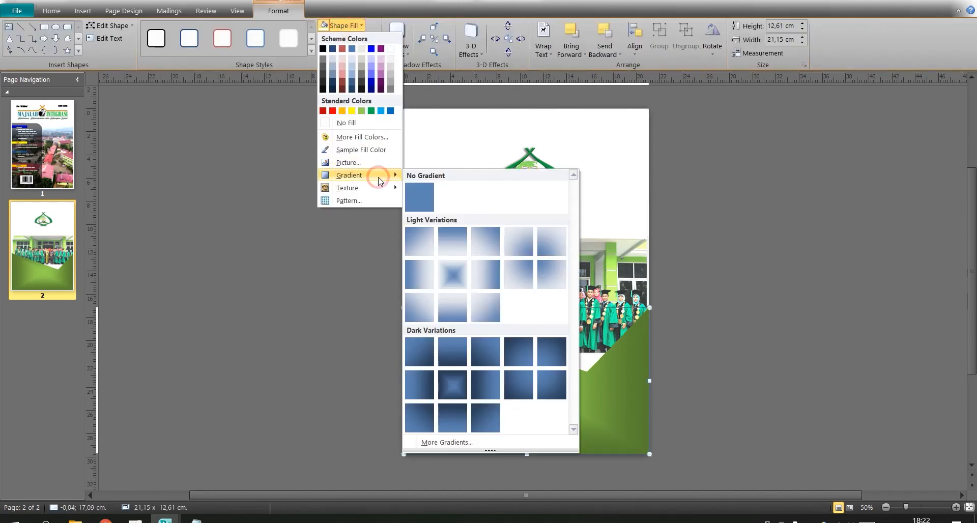
click(423, 387)
click(736, 371)
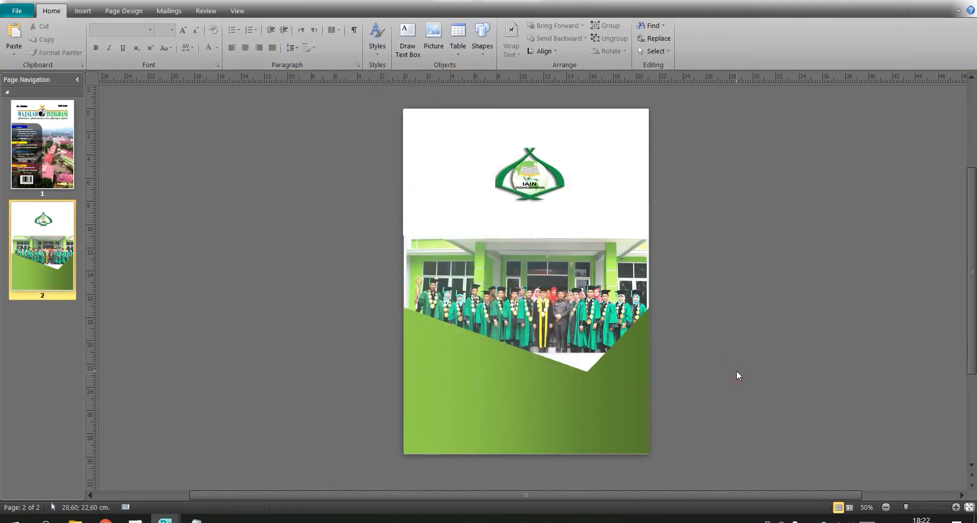
Draw a text box about 17.12 x 5.09 cm on the lower green shape and enter INSTITUT AGAMA ISLAM NEGERI PADANGSIDIMPUAN.
click(84, 11)
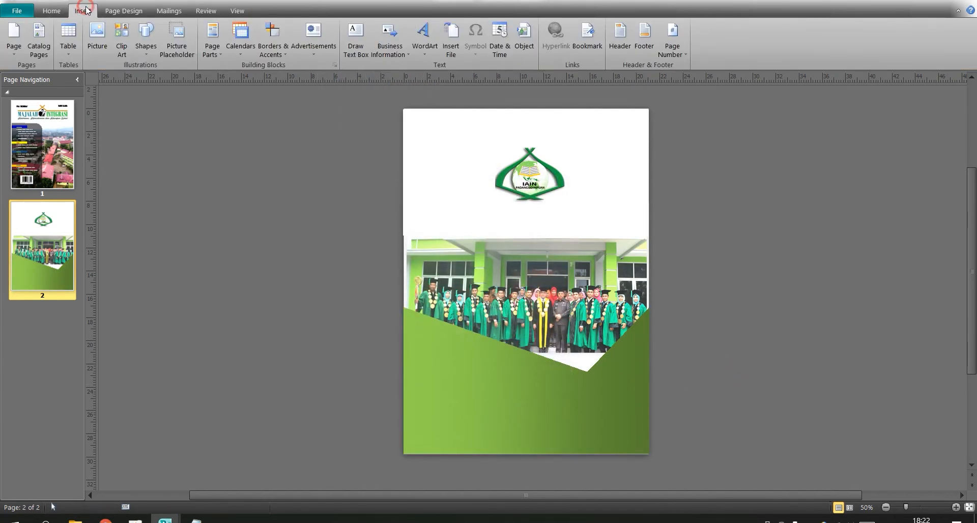
click(146, 36)
click(141, 78)
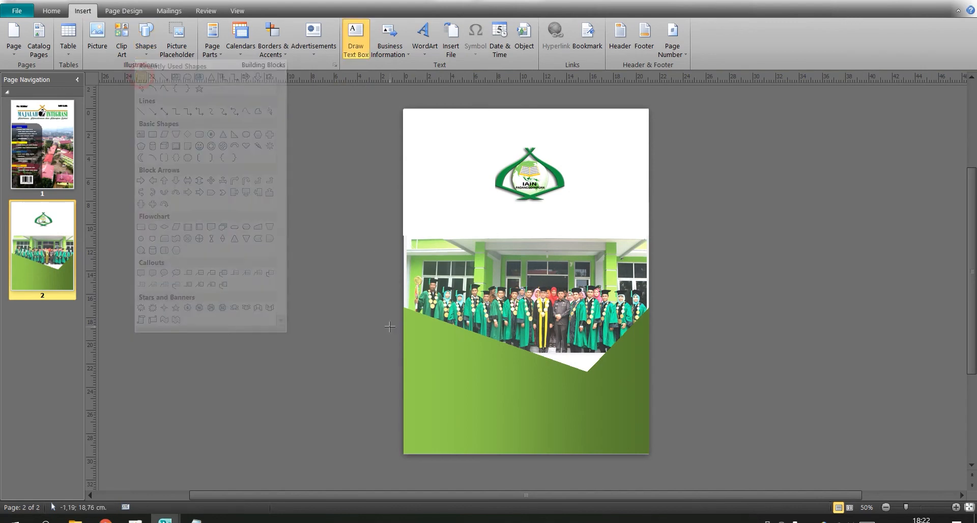
drag(433, 380, 636, 443)
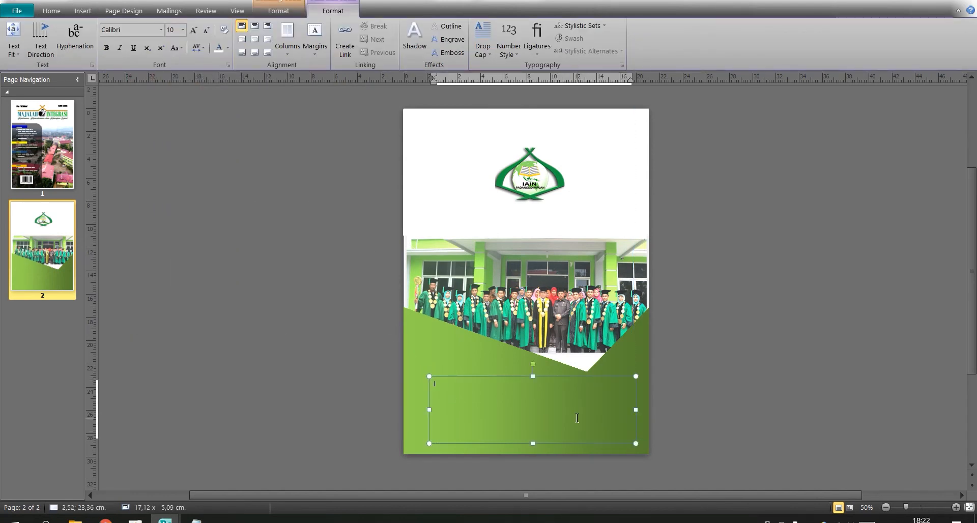
key(Caps_Lock)
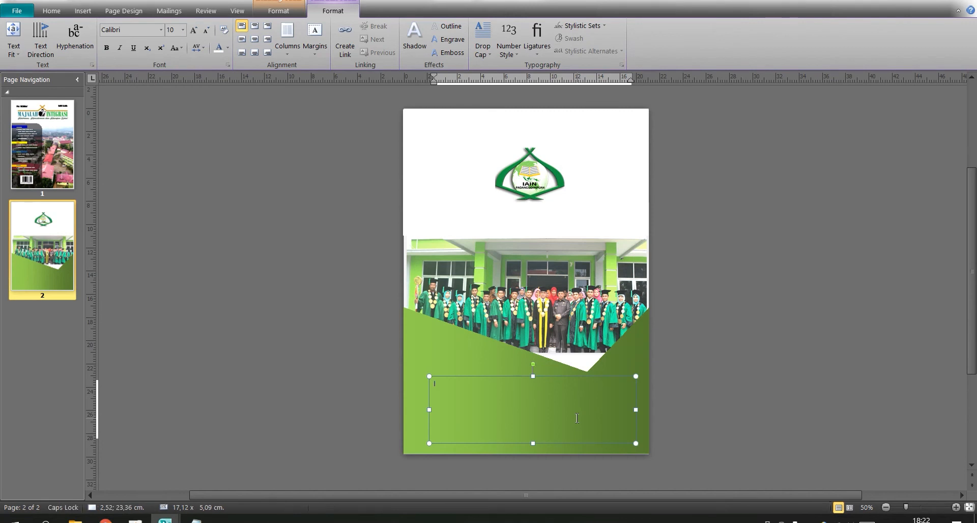
key(ctrl+a)
click(577, 419)
Format the institute name in the text box in Arial at 28 pt.
key(ctrl+a)
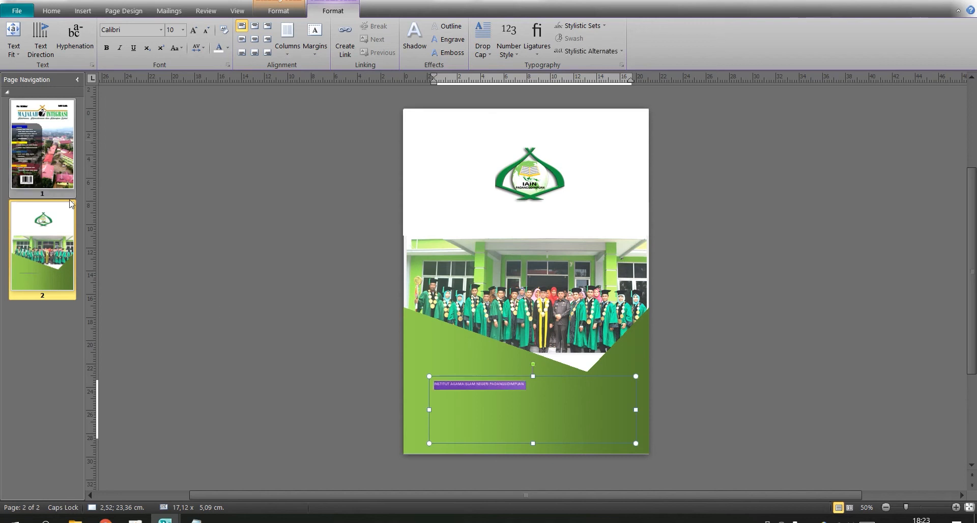
click(160, 30)
scroll(170, 102, up, 10)
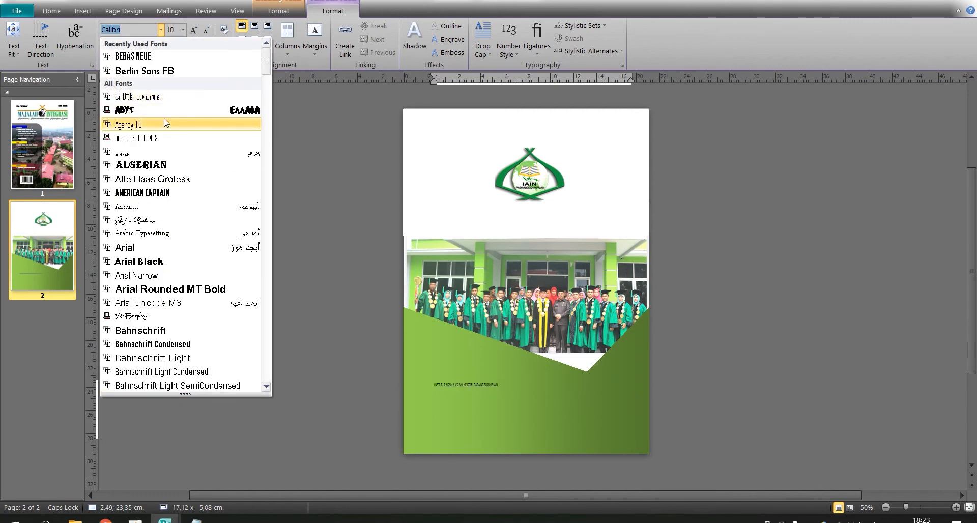
text(Arial)
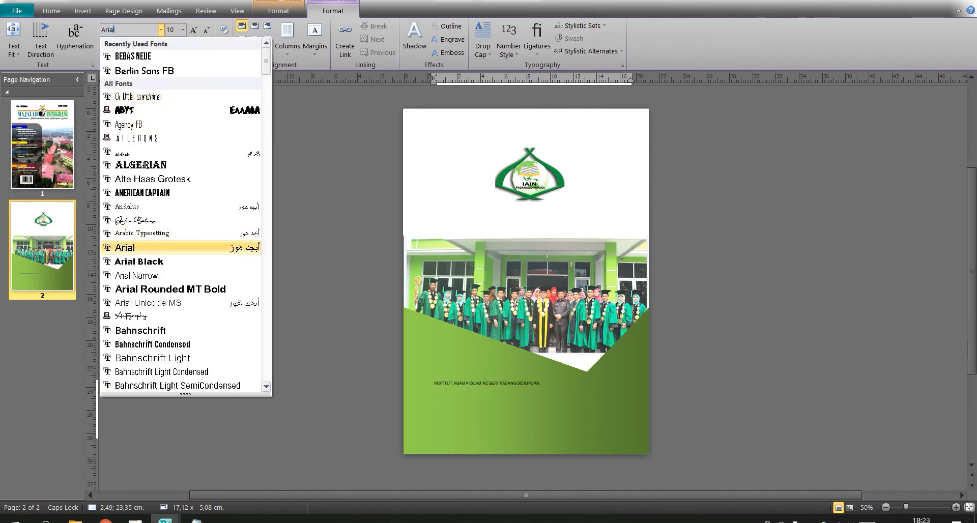
key(Return)
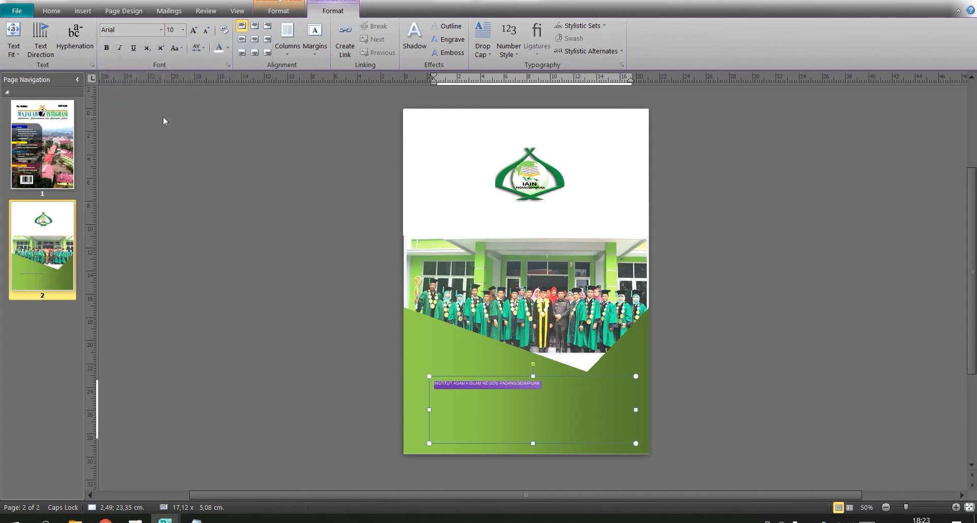
key(ctrl+bracketright)
key(ctrl+bracketright)
key(ctrl+bracketright)
key(ctrl+bracketright)
key(ctrl+bracketright)
key(ctrl+bracketright)
key(ctrl+bracketright)
key(ctrl+bracketright)
key(ctrl+bracketright)
key(ctrl+bracketright)
key(ctrl+bracketright)
key(ctrl+bracketright)
key(ctrl+bracketright)
key(ctrl+bracketright)
key(ctrl+bracketright)
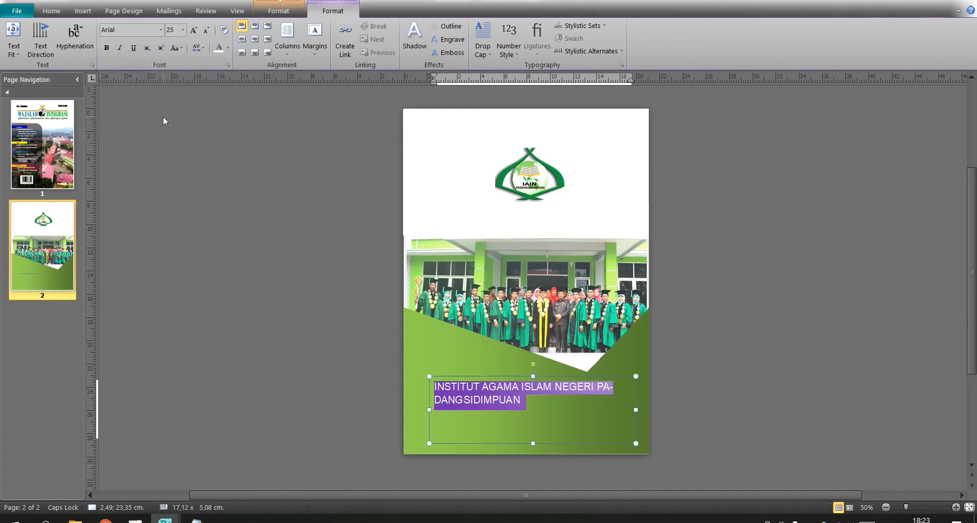
key(ctrl+bracketright)
key(ctrl+bracketright)
key(ctrl+bracketright)
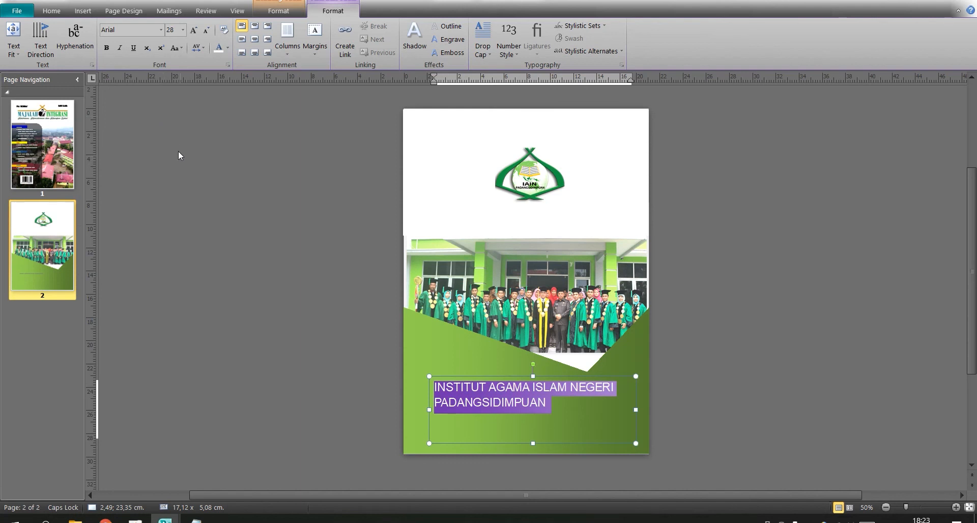
Add the line TAHUN 2021 below the institute name and apply the Shadow and Emboss effects to all the text.
click(586, 425)
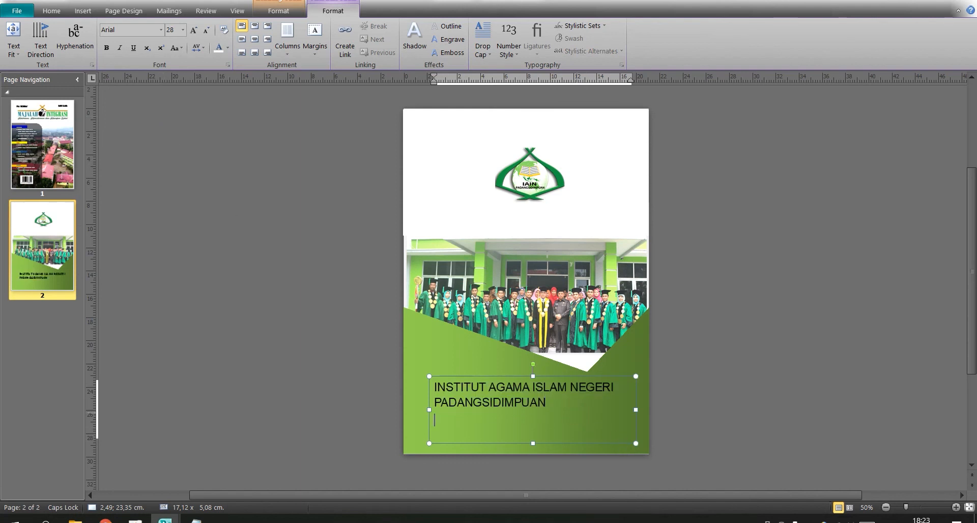
text(TAHUN 2021)
key(ctrl+a)
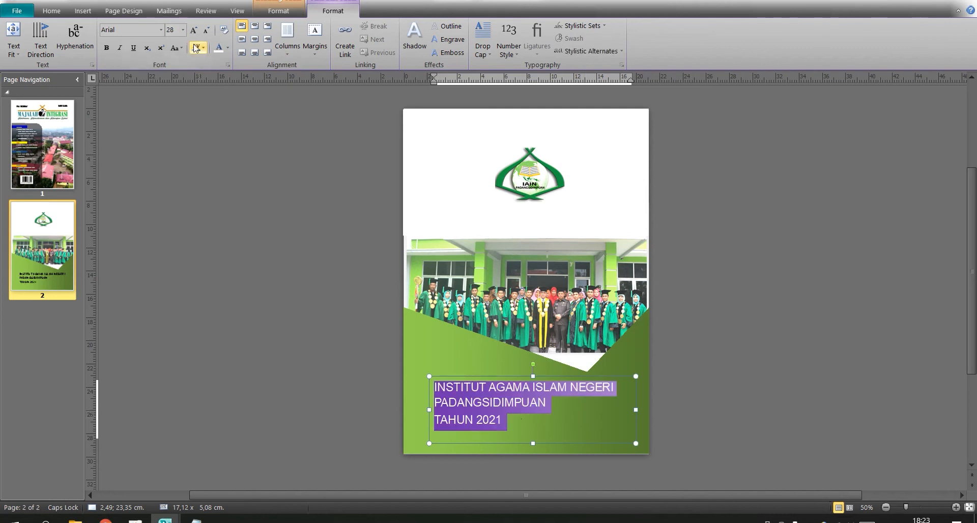
click(227, 48)
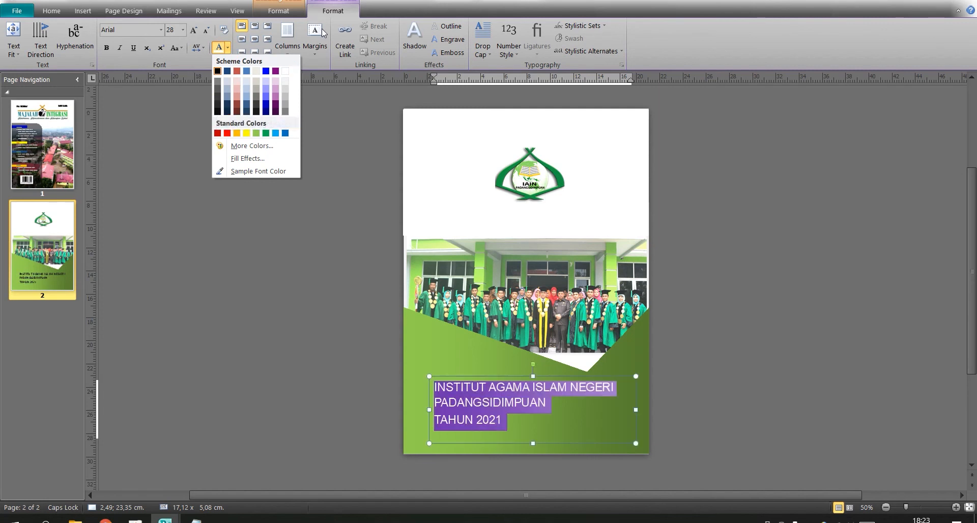
click(279, 12)
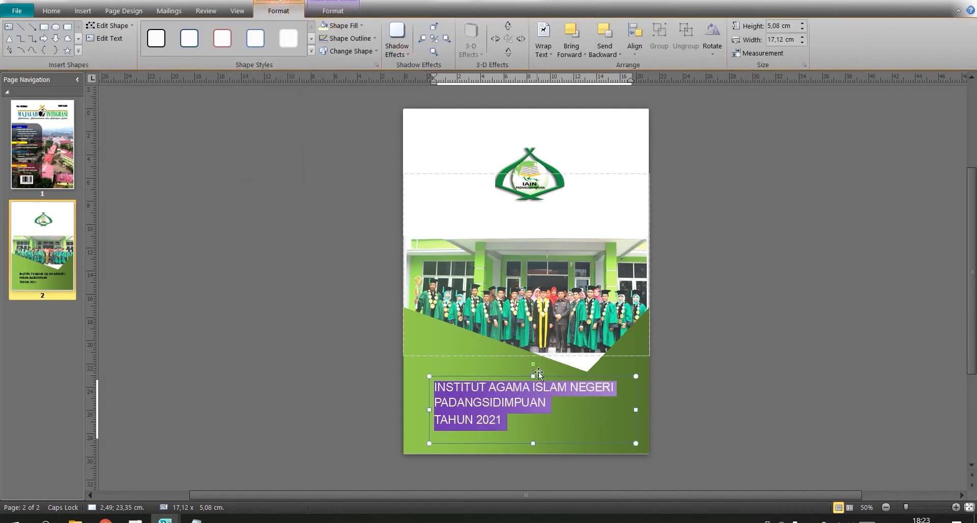
click(333, 11)
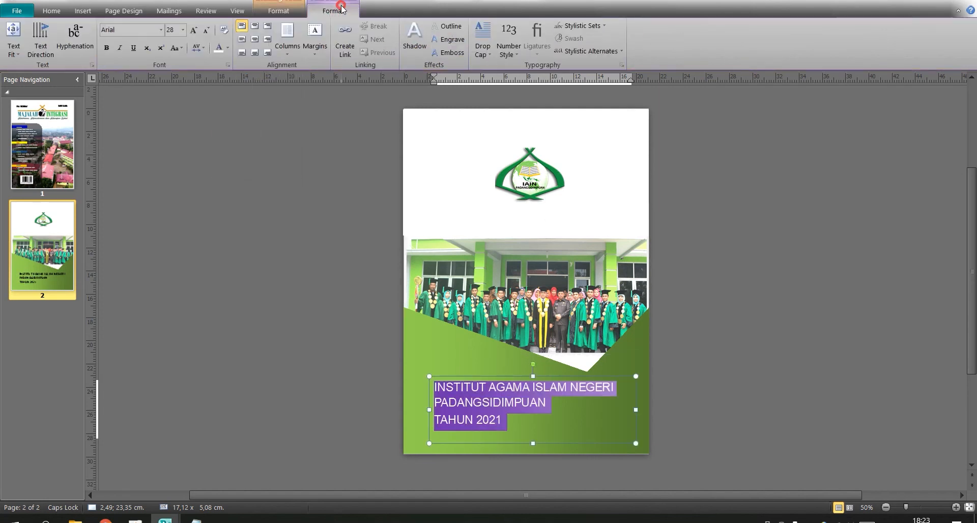
click(417, 49)
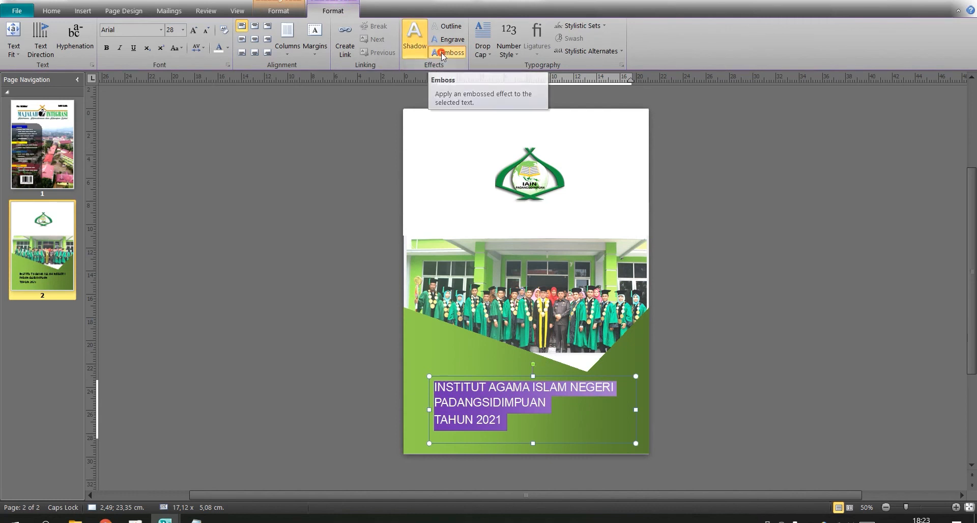
click(442, 53)
click(802, 373)
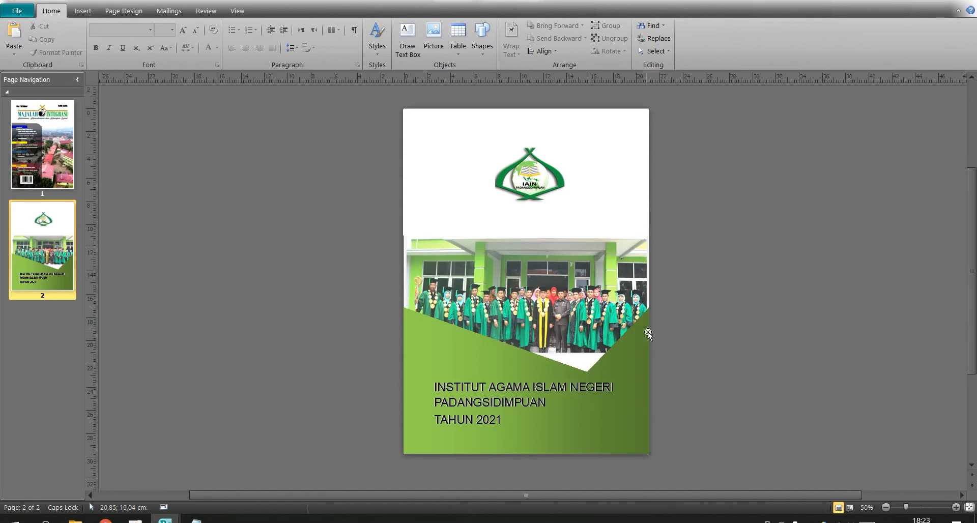
Compare the front cover on page 1 with the design of page 2.
click(51, 151)
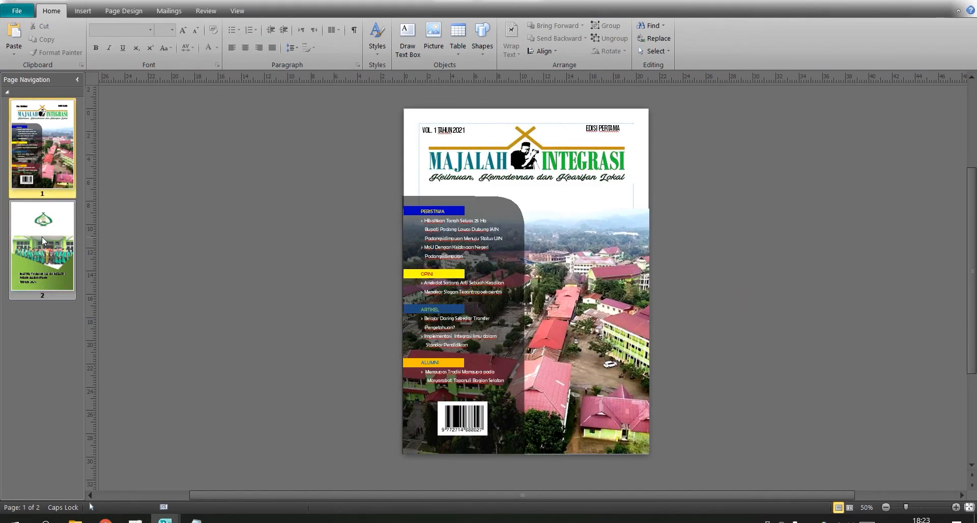
click(42, 237)
click(42, 160)
click(36, 206)
click(37, 187)
click(55, 268)
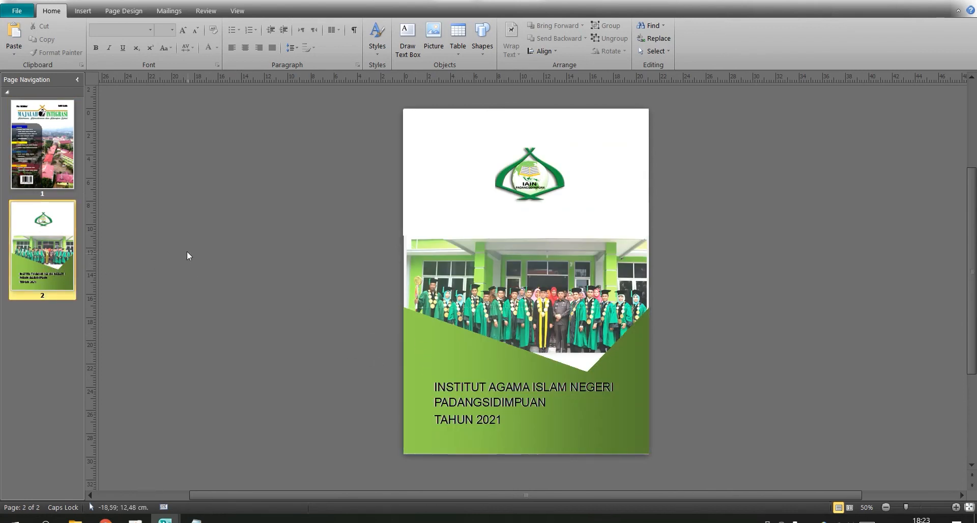
Draw a small rectangle about 1.66 x 1.53 cm above the start of the text, fill it orange and remove its outline.
click(83, 11)
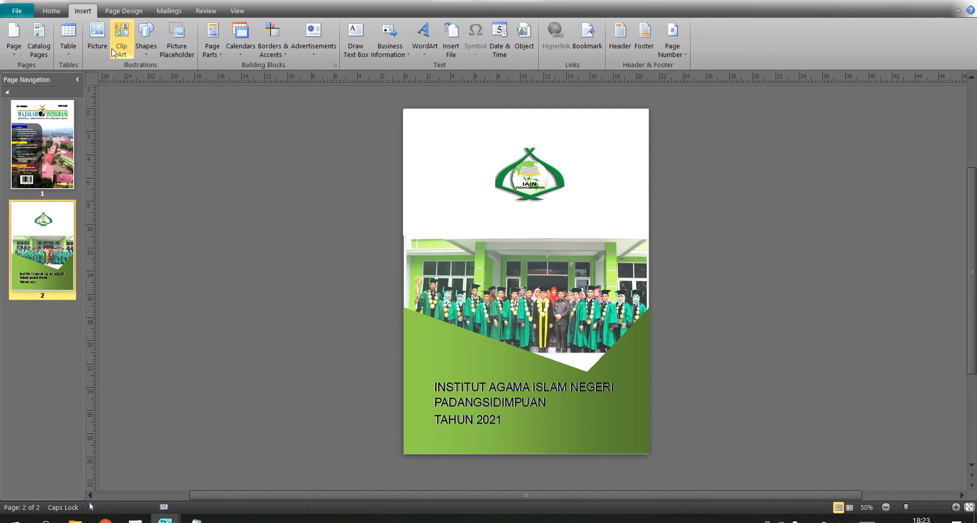
click(139, 53)
click(170, 79)
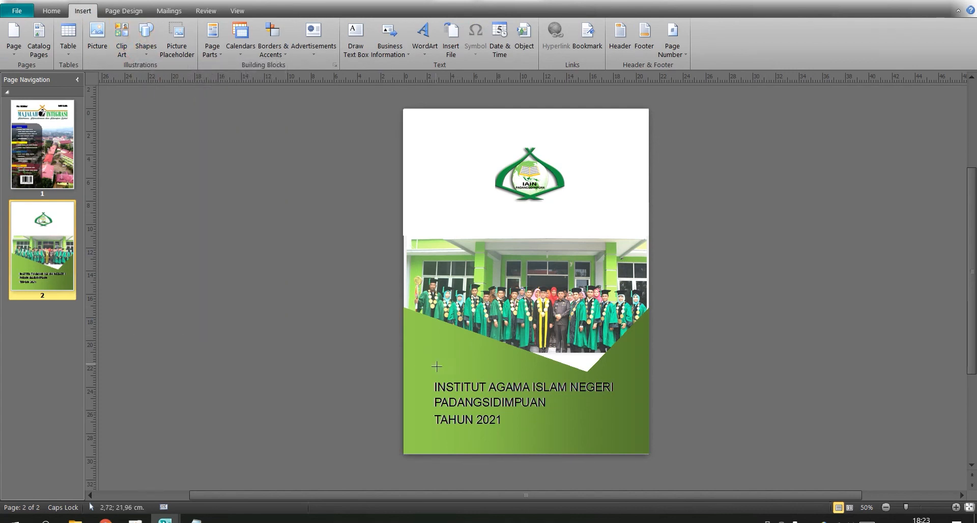
drag(432, 351, 452, 370)
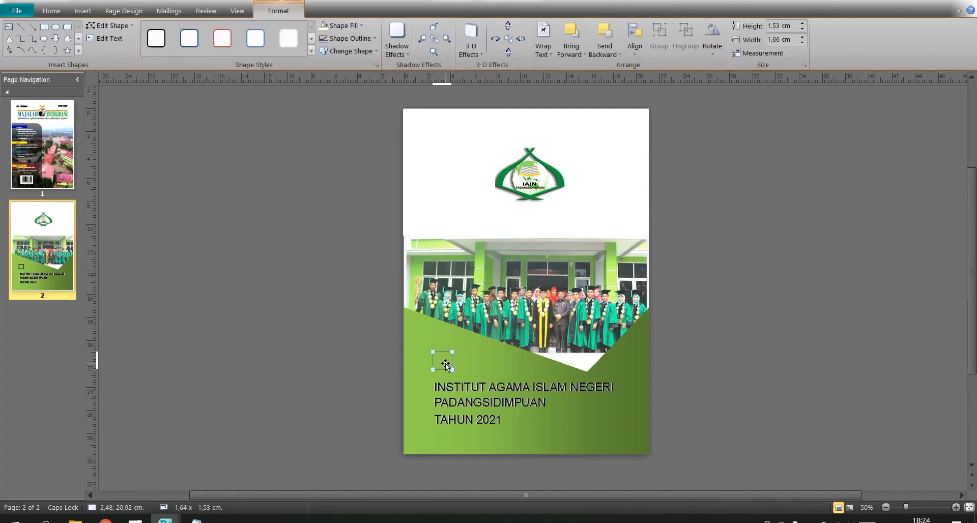
click(340, 25)
click(342, 111)
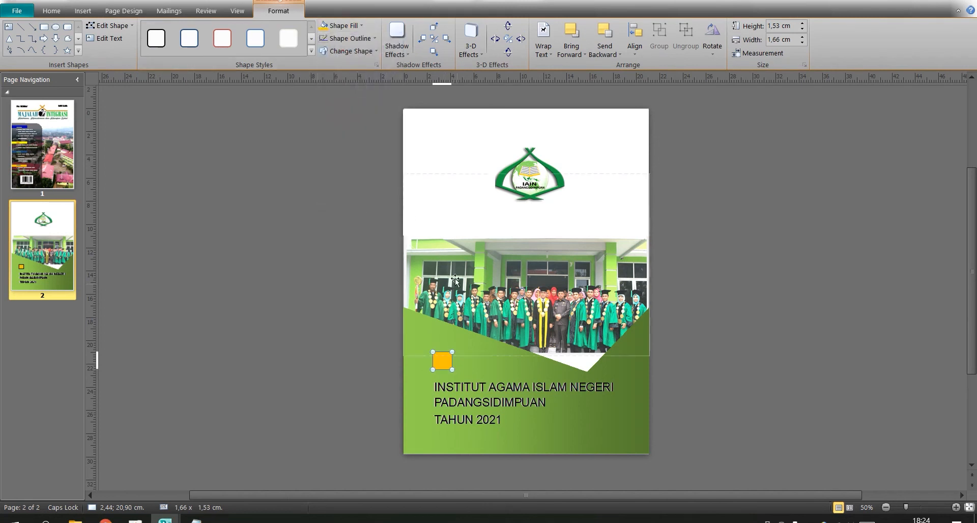
click(349, 38)
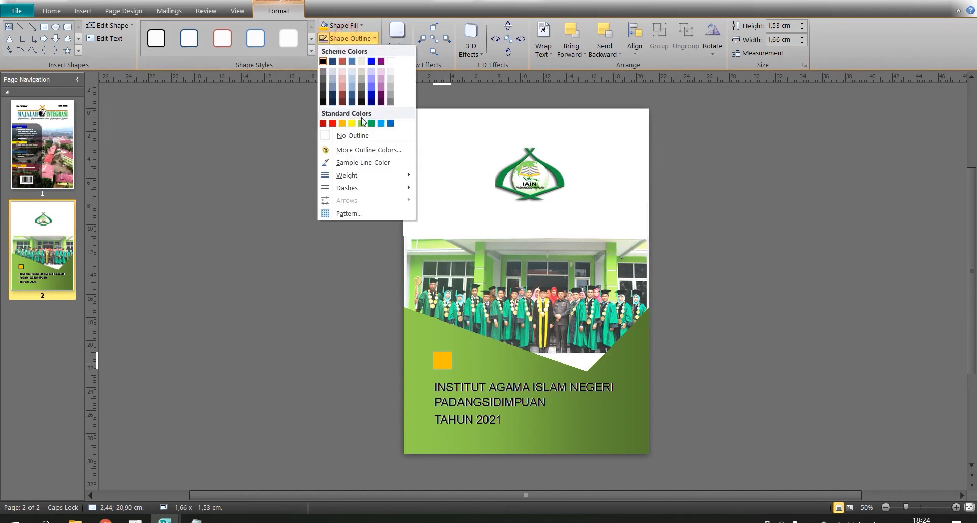
click(351, 135)
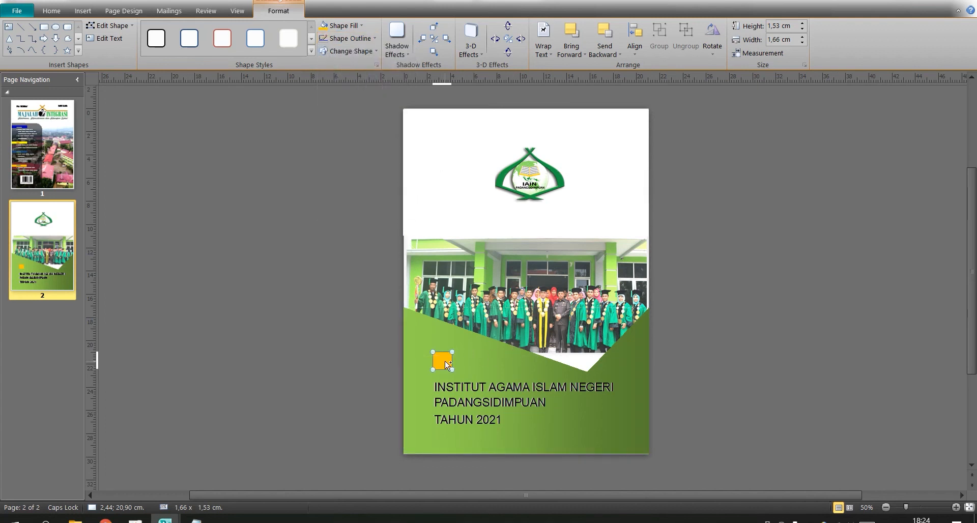
Duplicate the orange square, offset the copy diagonally down and to the right, and fill it green.
drag(445, 362, 452, 365)
click(337, 26)
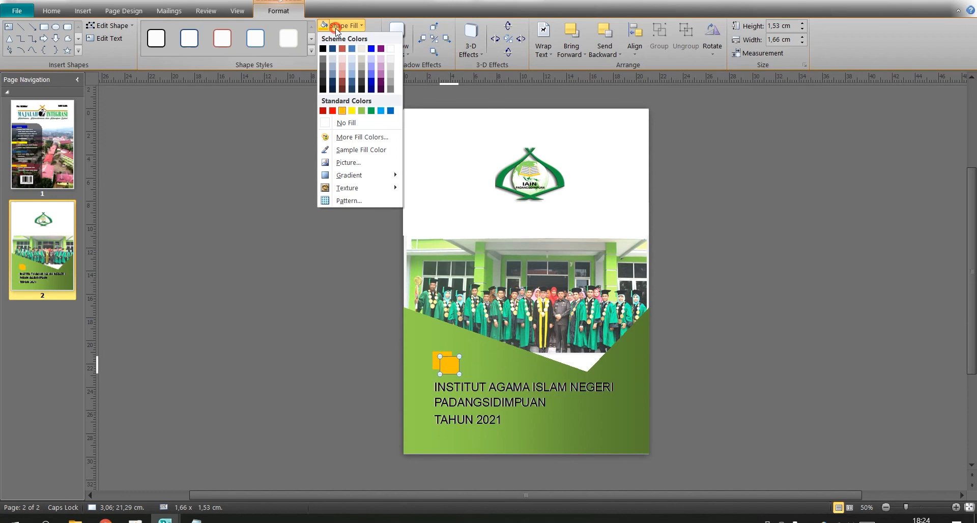
click(370, 111)
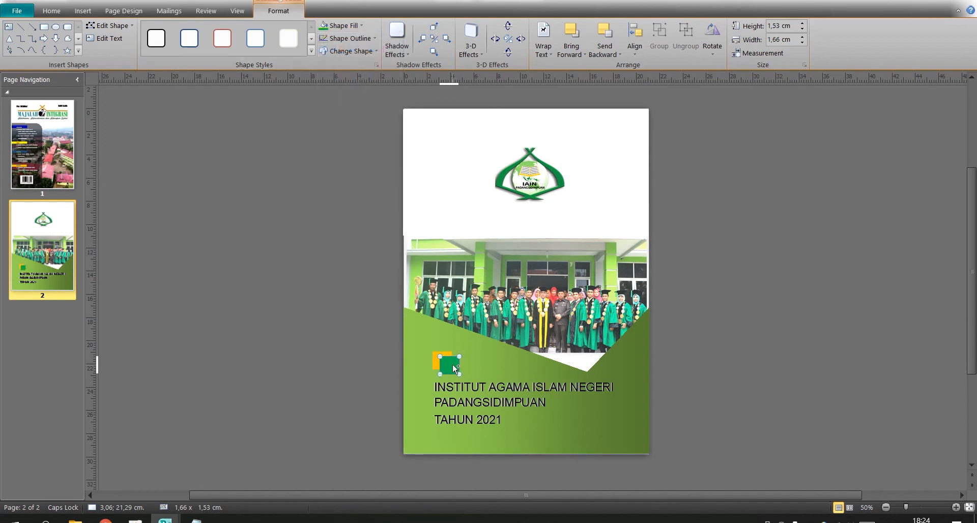
Add a third square in red, stepped diagonally below the green one, and shift the squares slightly up and left.
drag(453, 364, 460, 372)
click(340, 25)
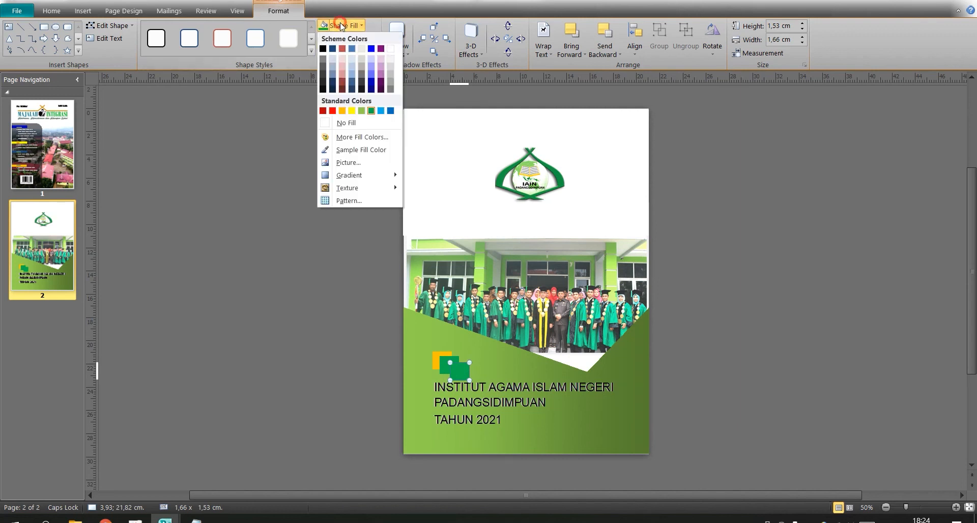
click(334, 111)
mouse_move(436, 355)
mouse_down()
mouse_move(428, 345)
mouse_move(450, 365)
mouse_up()
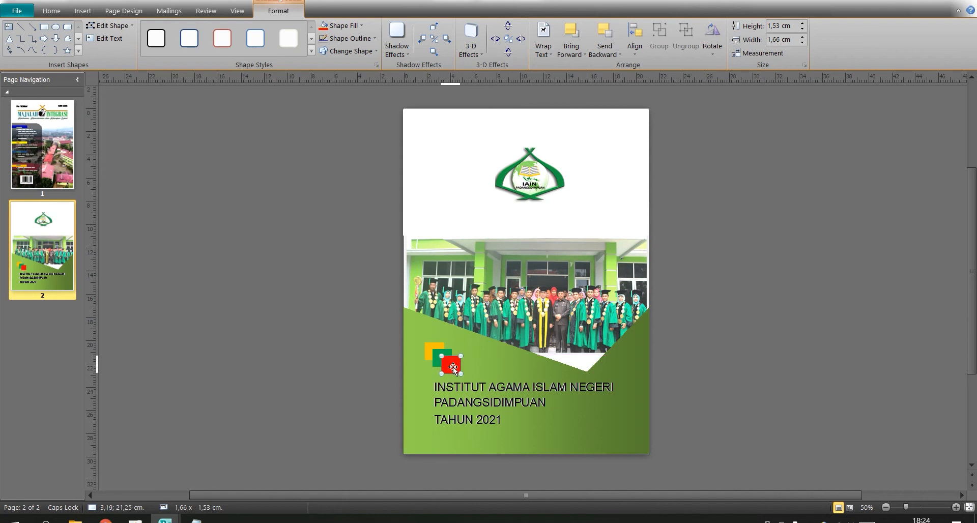
Shrink the red square and reduce the orange square to about 1.4 cm wide so the three squares form neat diagonal steps.
drag(453, 367, 447, 364)
click(437, 356)
key(ctrl+z)
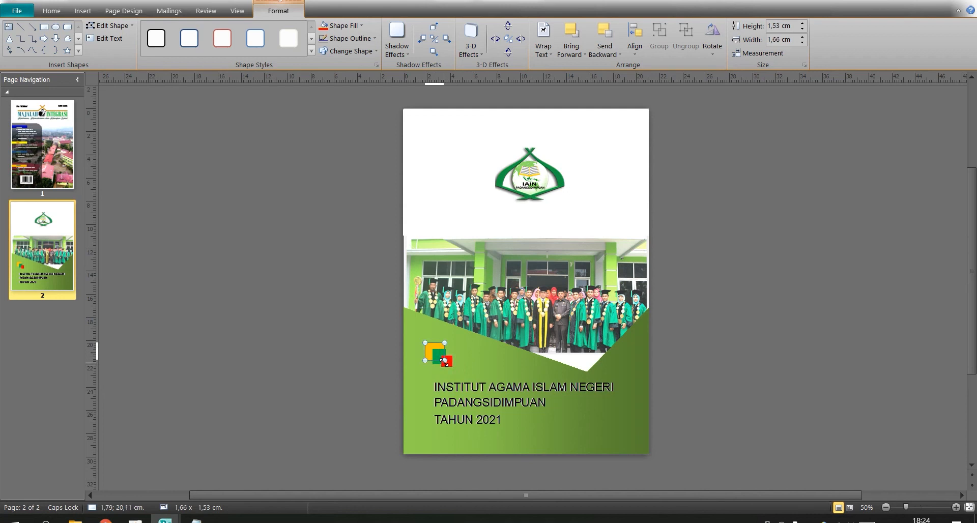
drag(444, 360, 441, 357)
click(414, 363)
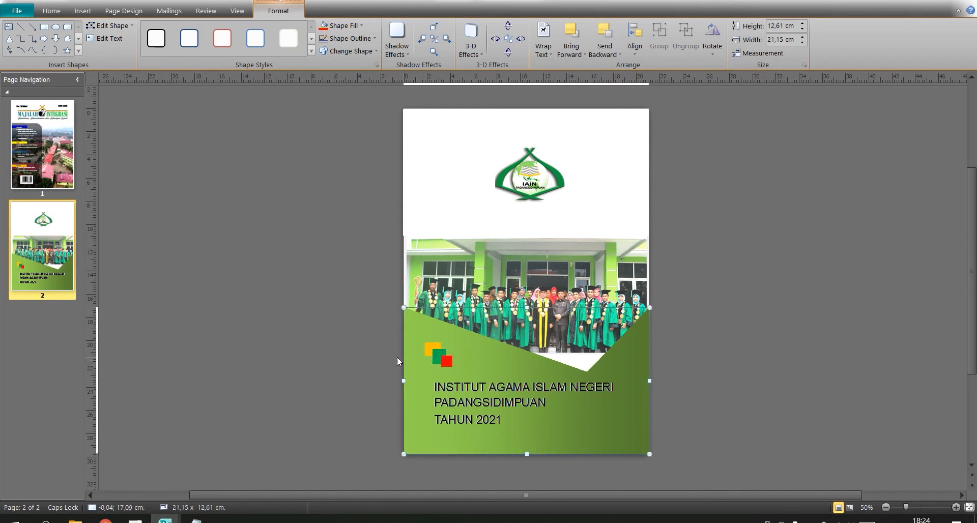
click(435, 349)
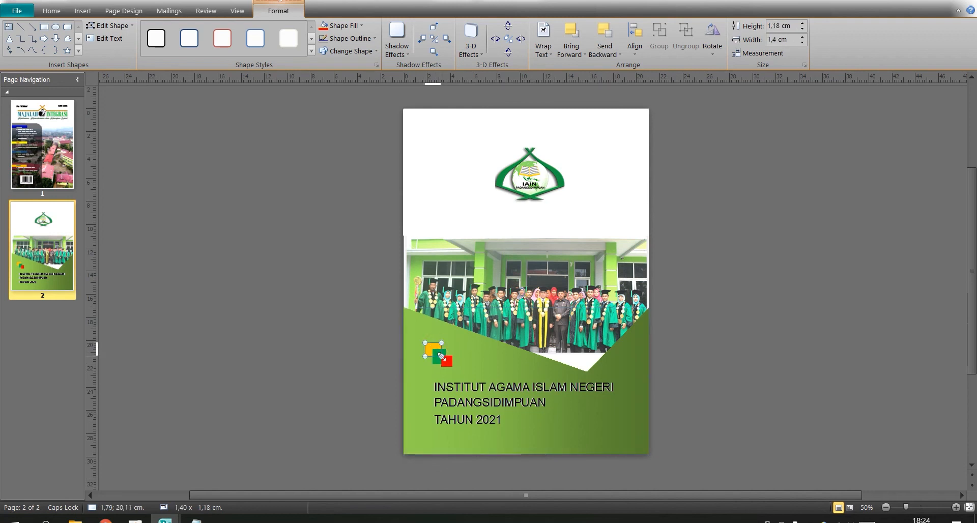
click(359, 353)
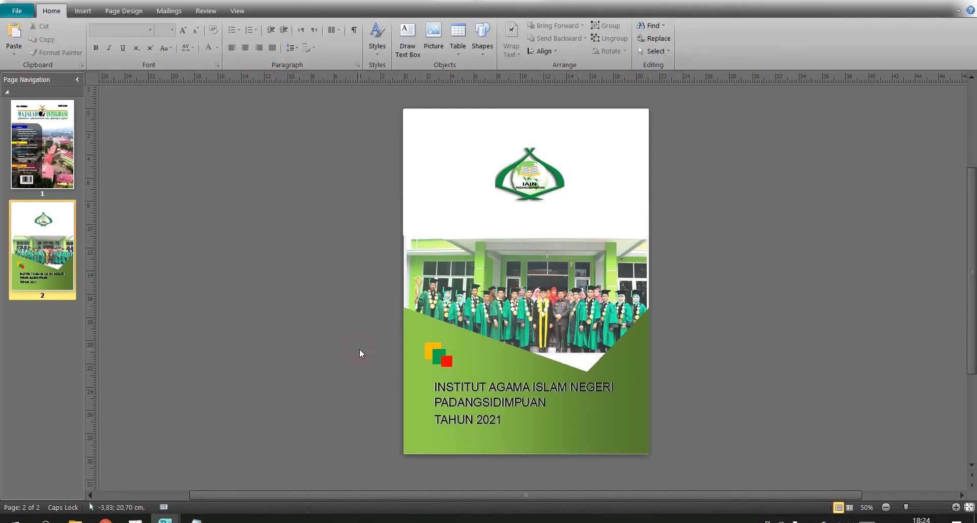
Apply the large up-left offset shadow from the additional shadow styles to the orange, green and red squares together.
click(435, 352)
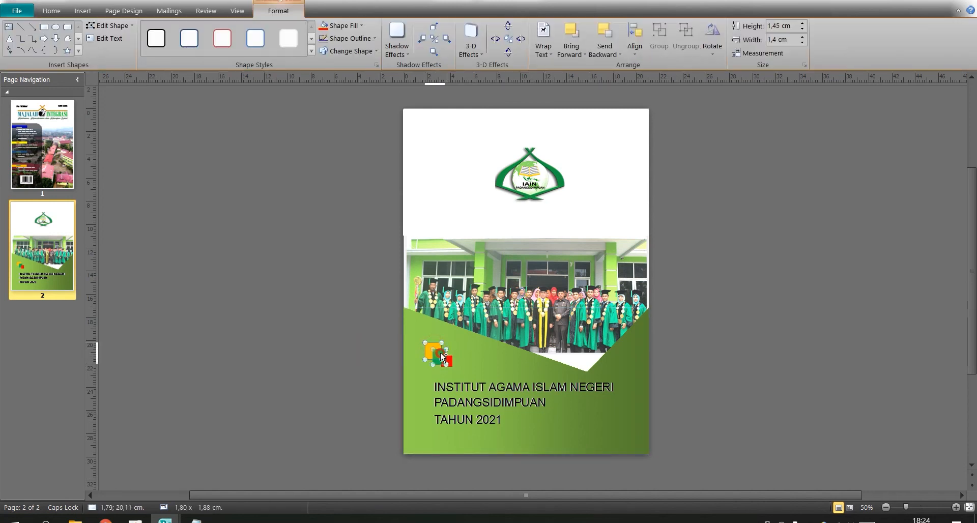
shift+click(442, 357)
shift+click(448, 360)
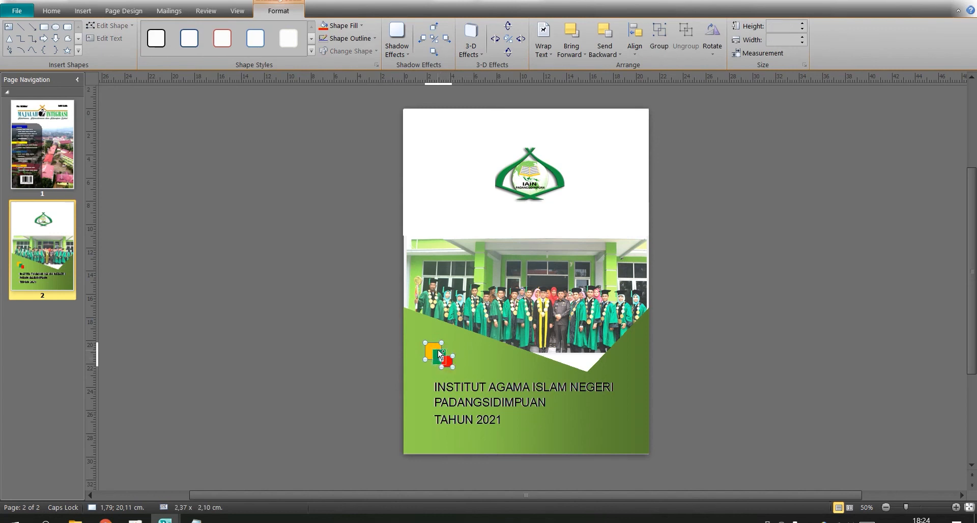
shift+click(439, 353)
click(397, 46)
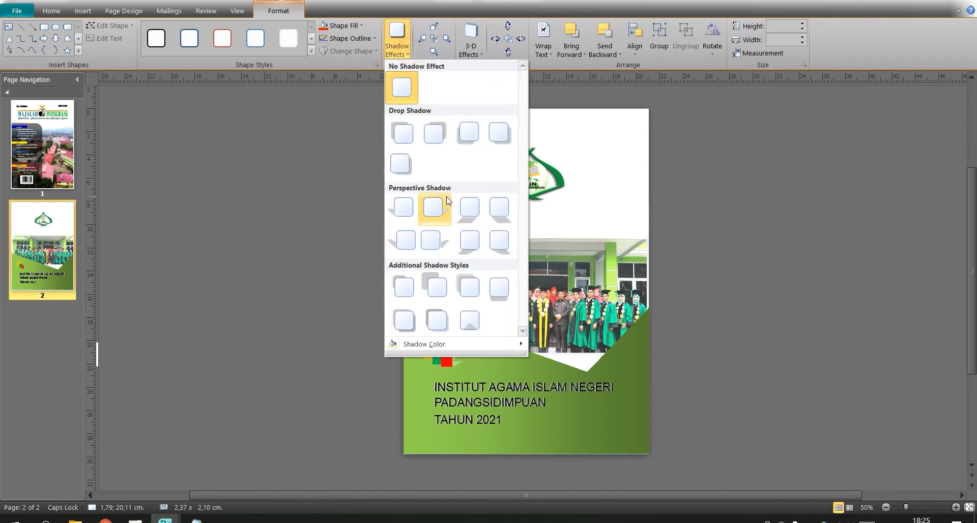
click(436, 286)
click(361, 281)
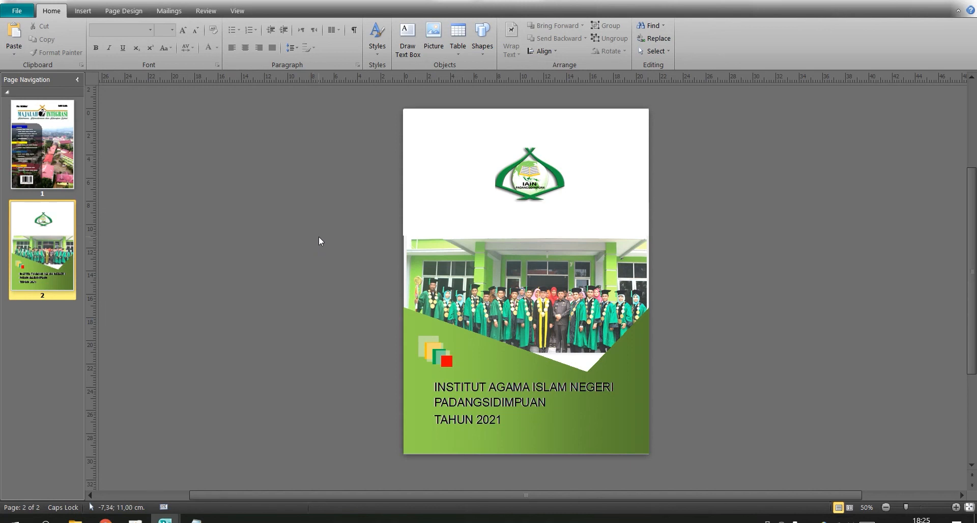
Compare the finished front cover on page 1 with the back cover layout on page 2.
click(53, 158)
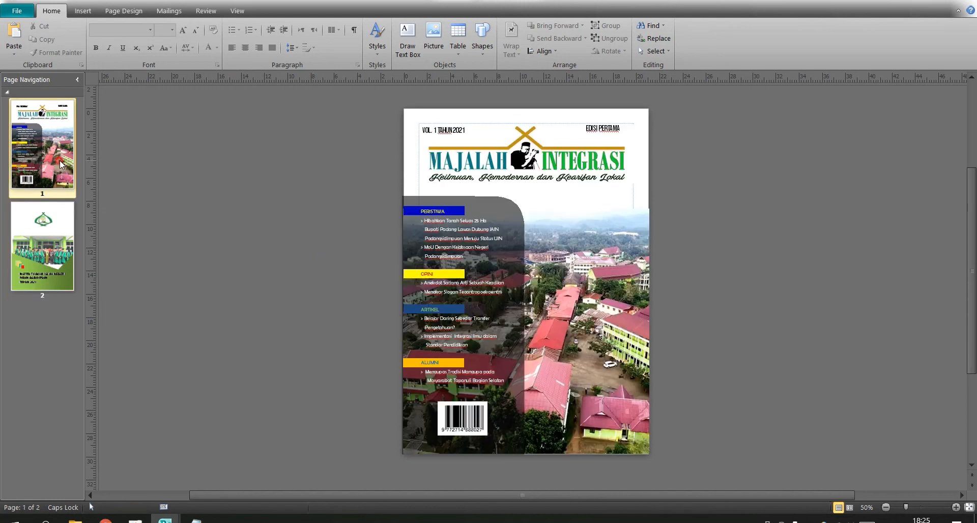
click(39, 259)
click(56, 182)
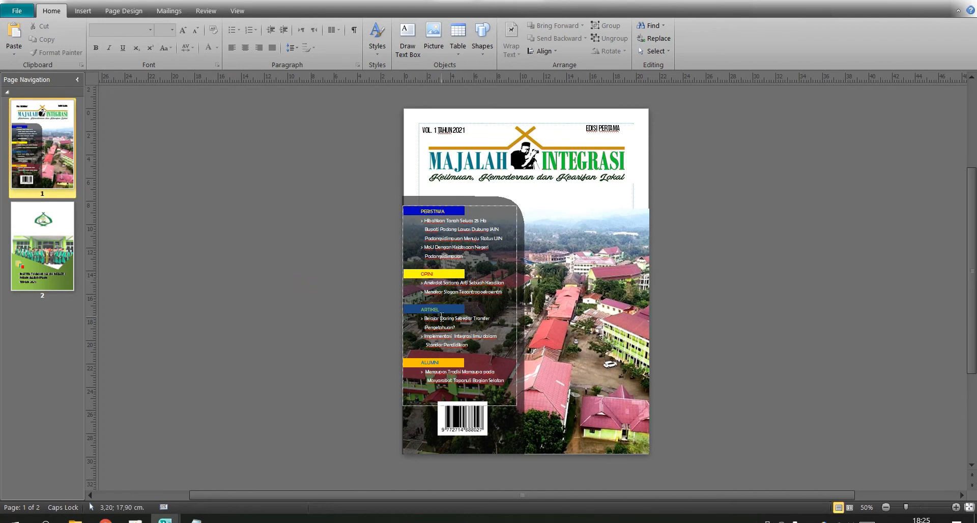
click(409, 309)
click(350, 289)
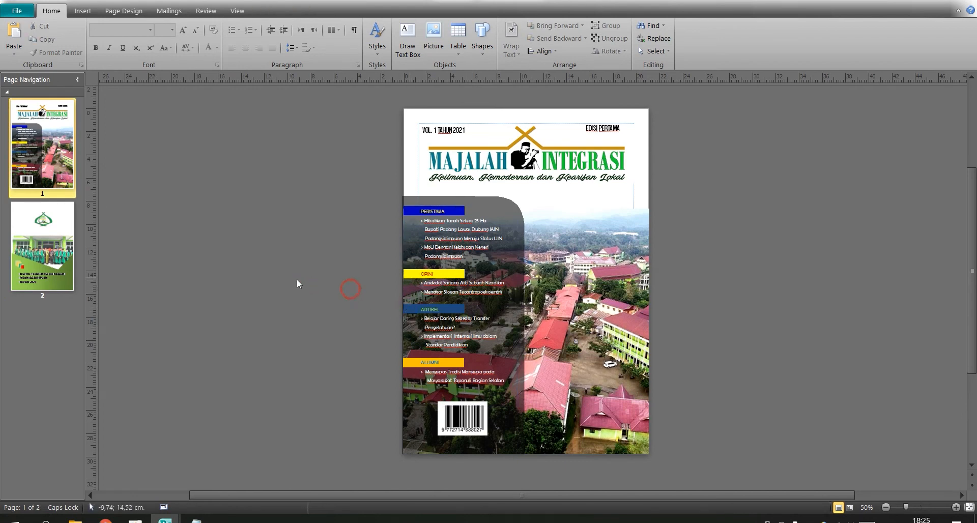
click(44, 244)
click(63, 159)
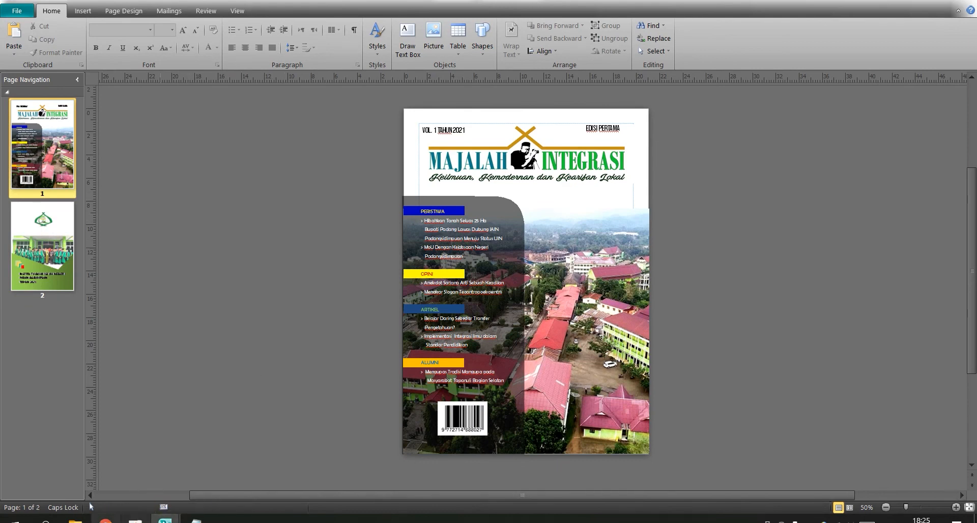
click(135, 521)
click(708, 492)
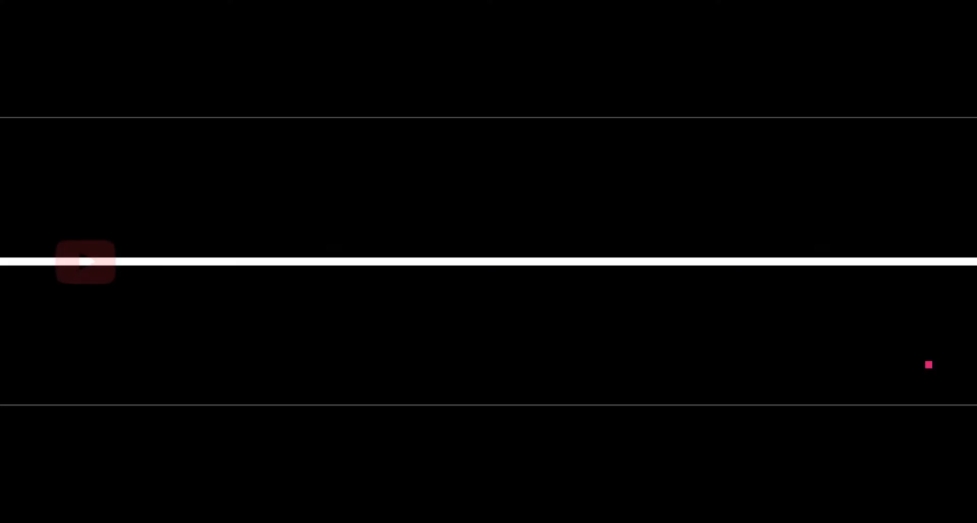